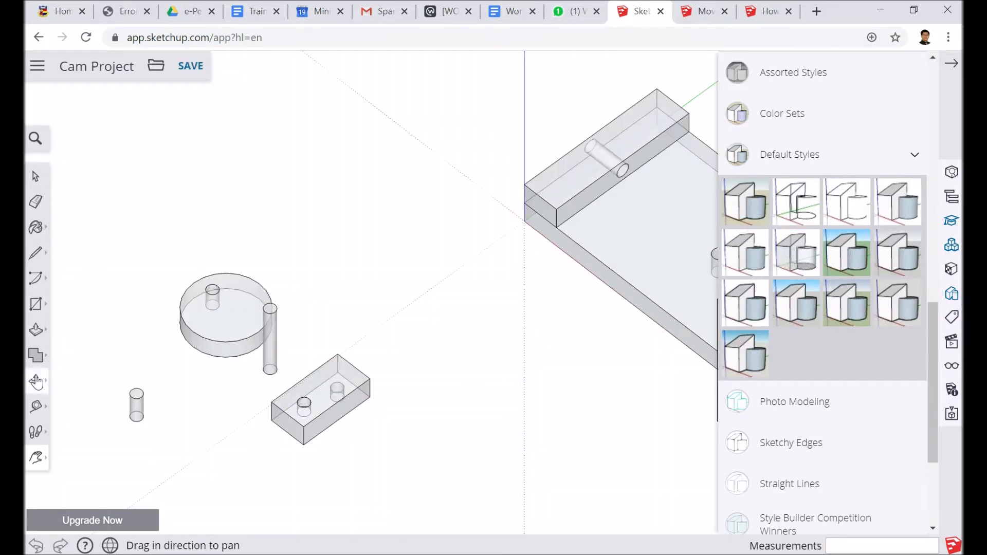
- Move the short standalone pin by its top edge to the hole nearer the far end of the rectangular block
left_click(36, 381)
scroll(154, 426, "up", 3)
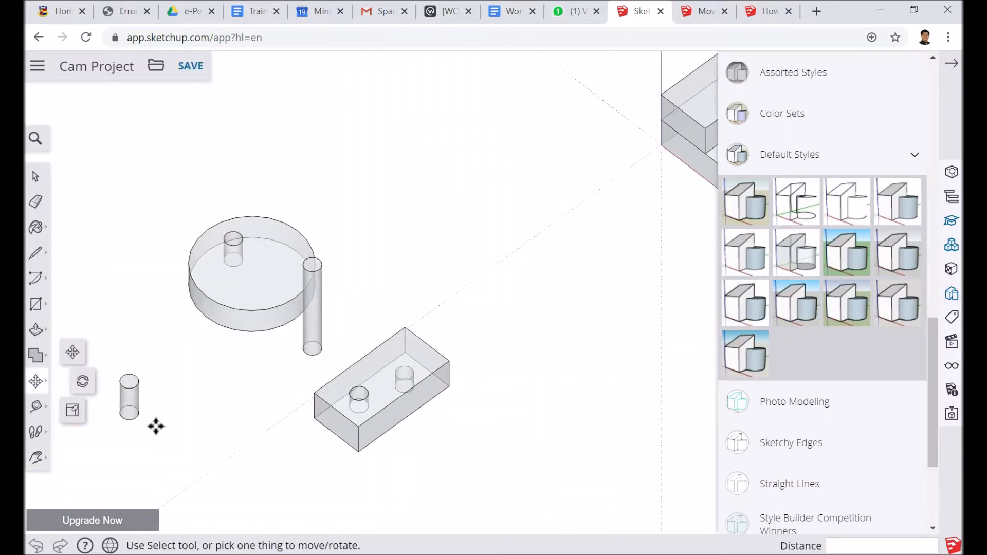
scroll(152, 426, "up", 1)
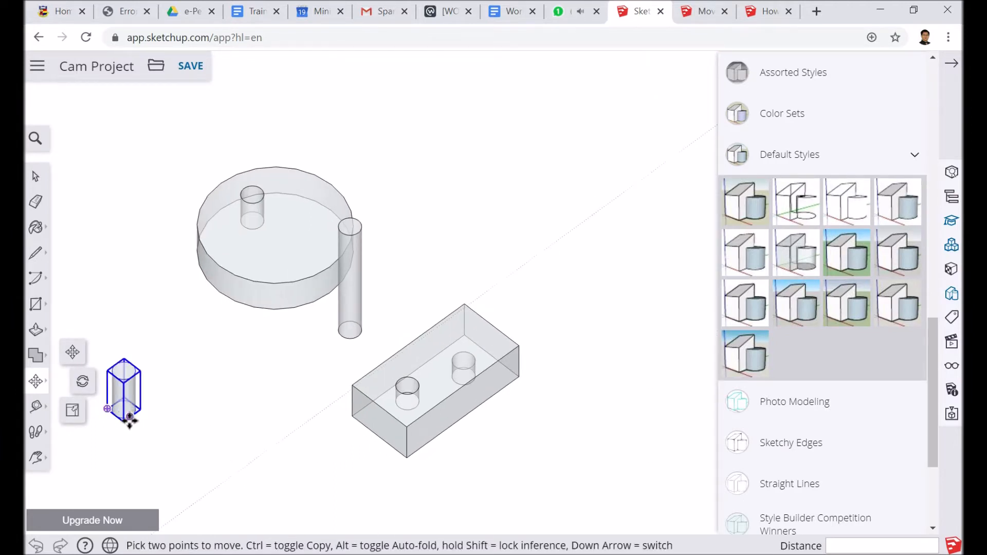
left_click(131, 381)
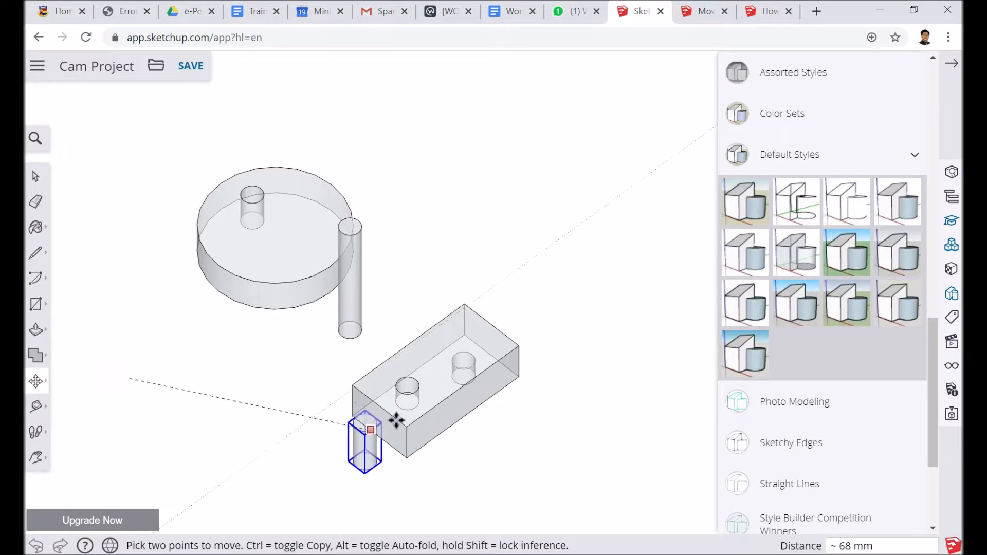
left_click(468, 367)
- Move the long axle by its lower edge into the block's other hole, seating its lower end on the hole's bottom
left_click(360, 338)
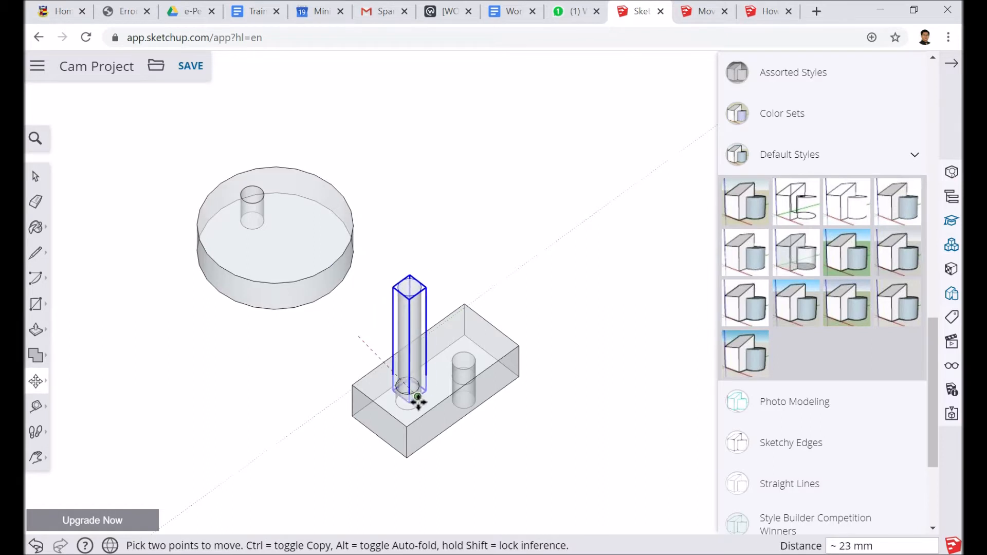
scroll(417, 404, "up", 3)
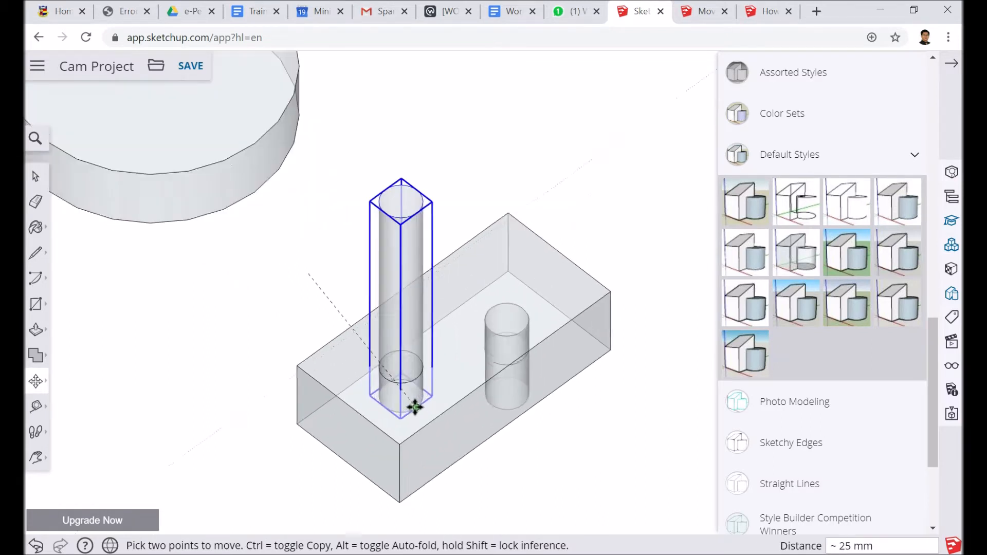
scroll(414, 407, "up", 1)
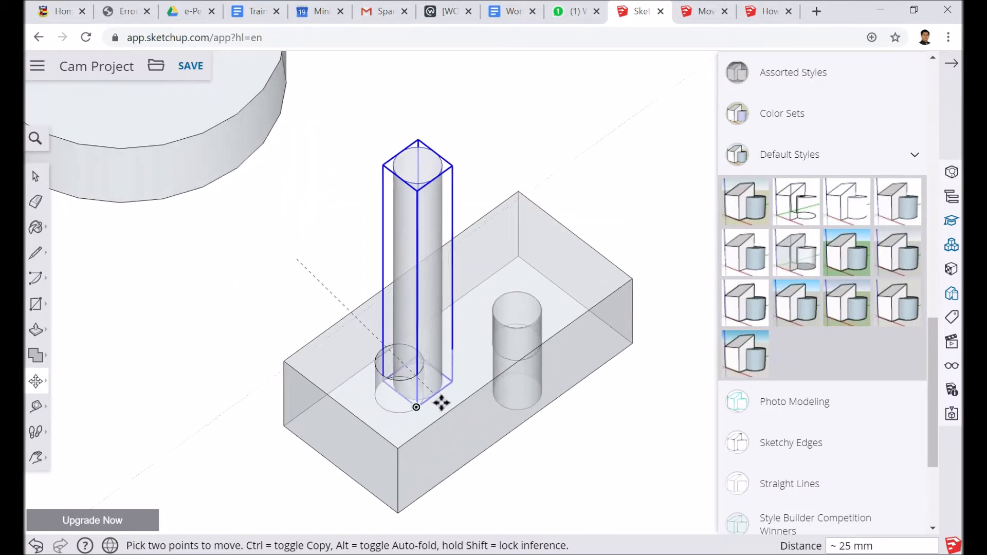
left_click(416, 407)
- Move the round cam by the rim of its off-center hole onto the top endpoint of the Cam Axle
scroll(199, 284, "down", 4)
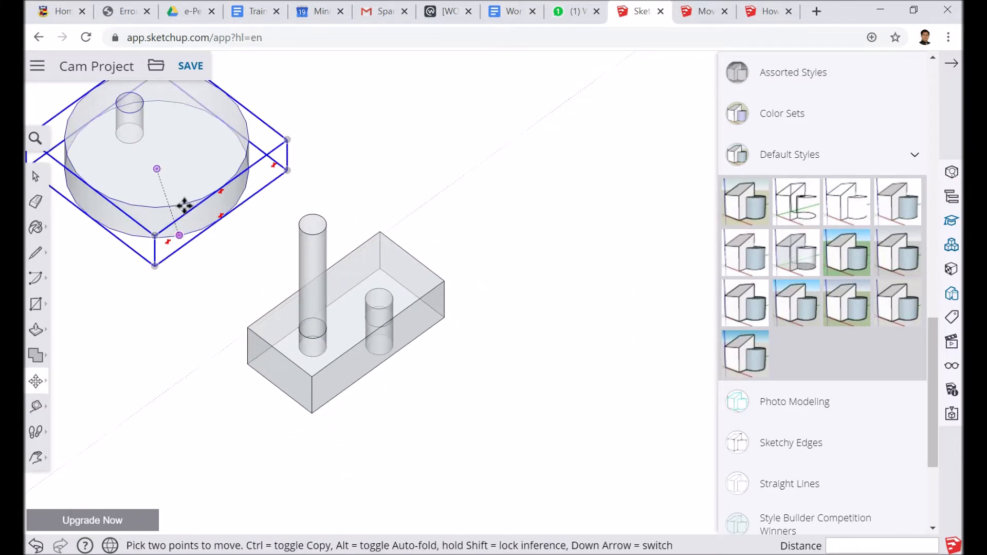
left_click(139, 109)
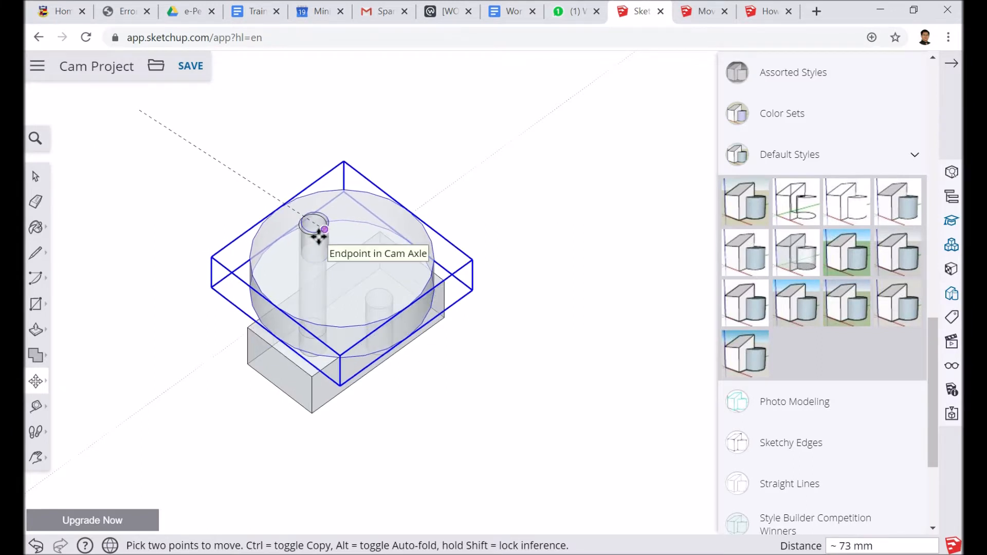
scroll(318, 237, "up", 3)
scroll(319, 234, "up", 2)
scroll(328, 227, "up", 4)
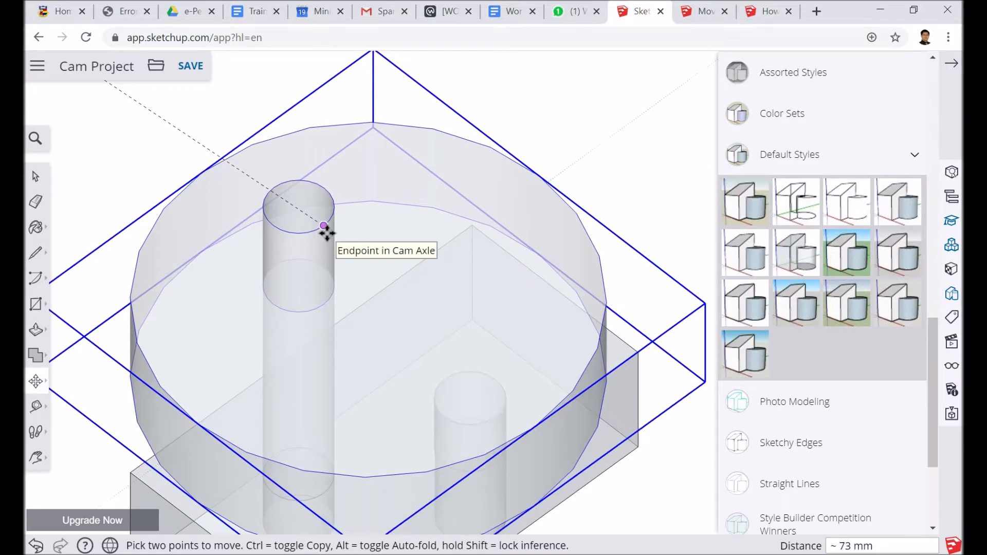
left_click(325, 230)
- Reposition the short pin under the block so that its top edge meets the inner end of the underside hole
middle_click_drag(379, 286, 393, 125)
scroll(396, 168, "down", 5)
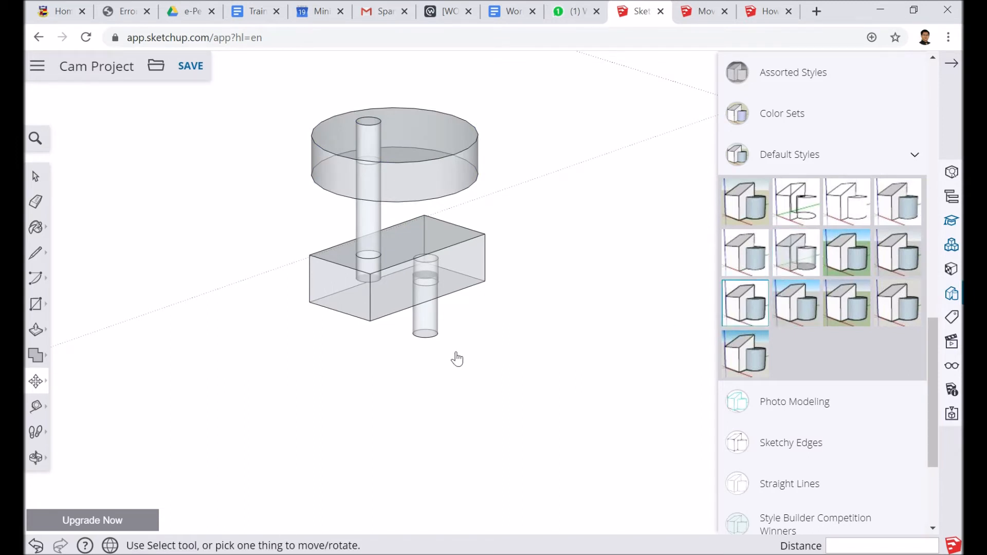
middle_click_drag(454, 351, 460, 218)
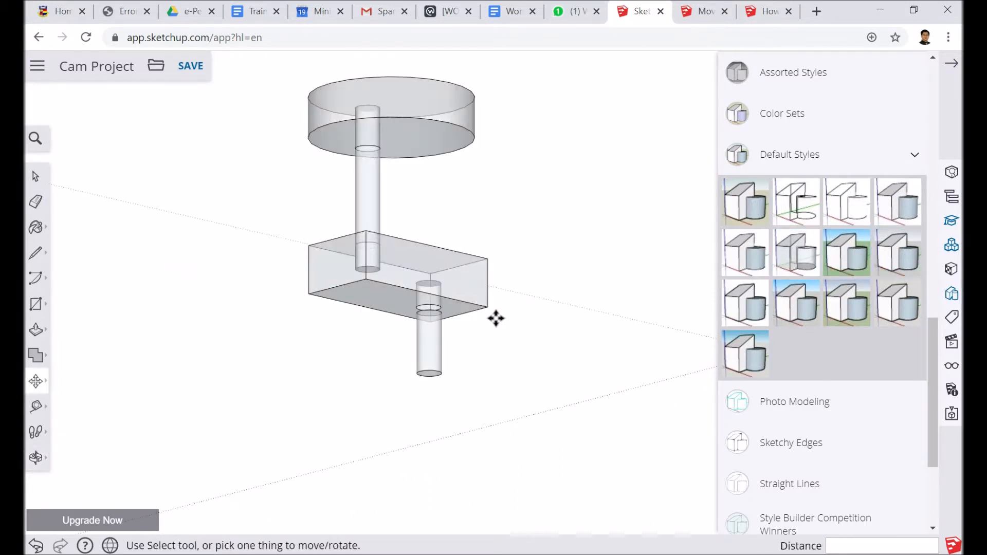
scroll(477, 323, "up", 5)
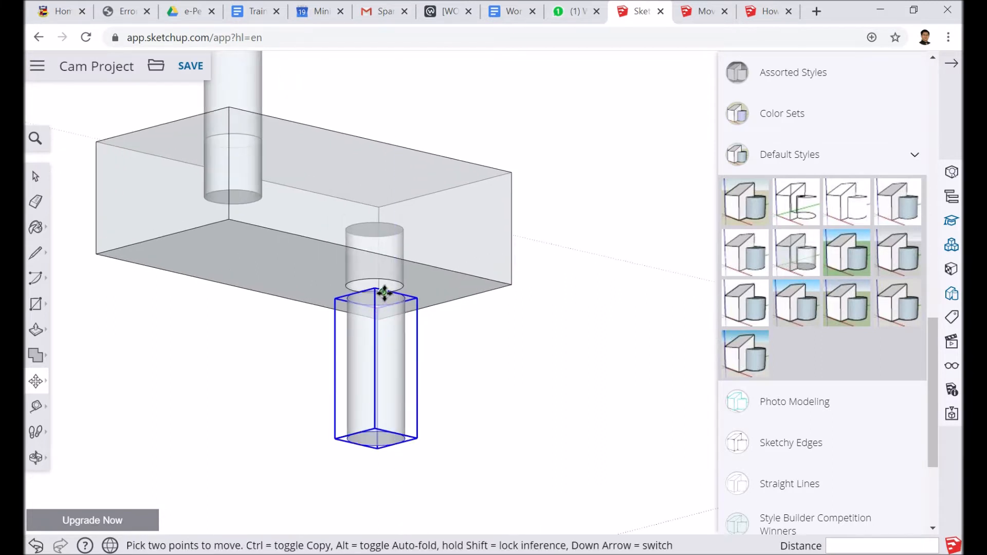
left_click(385, 292)
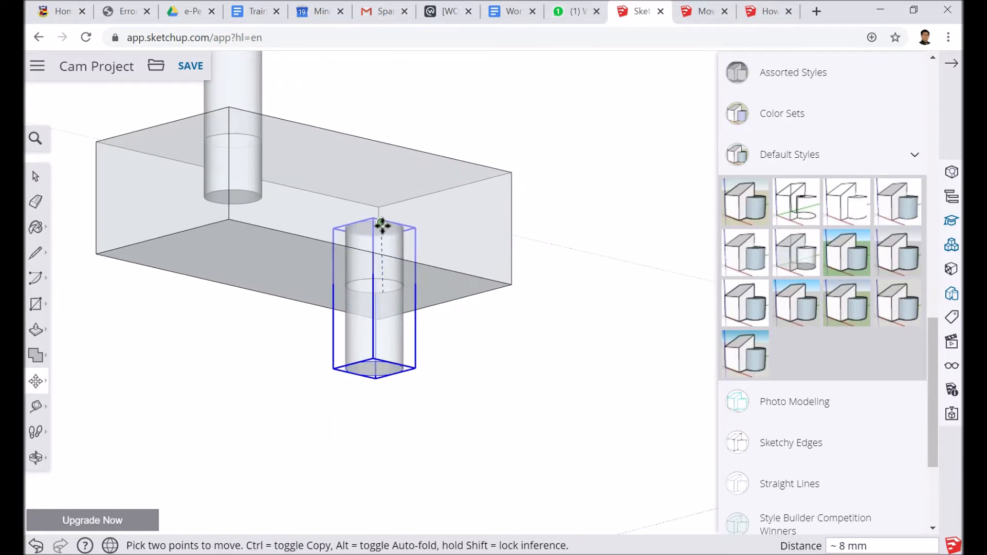
middle_click_drag(408, 227, 350, 295)
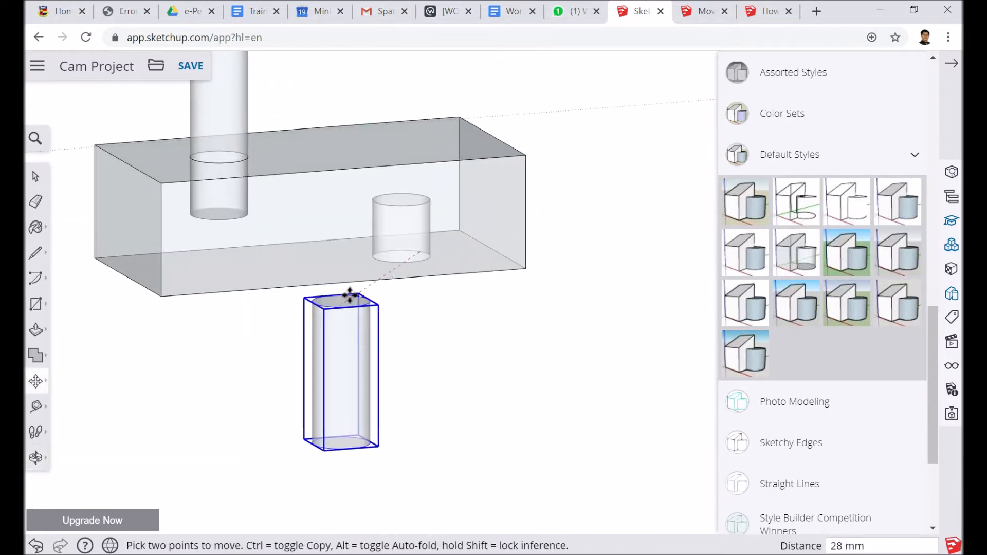
scroll(403, 207, "up", 4)
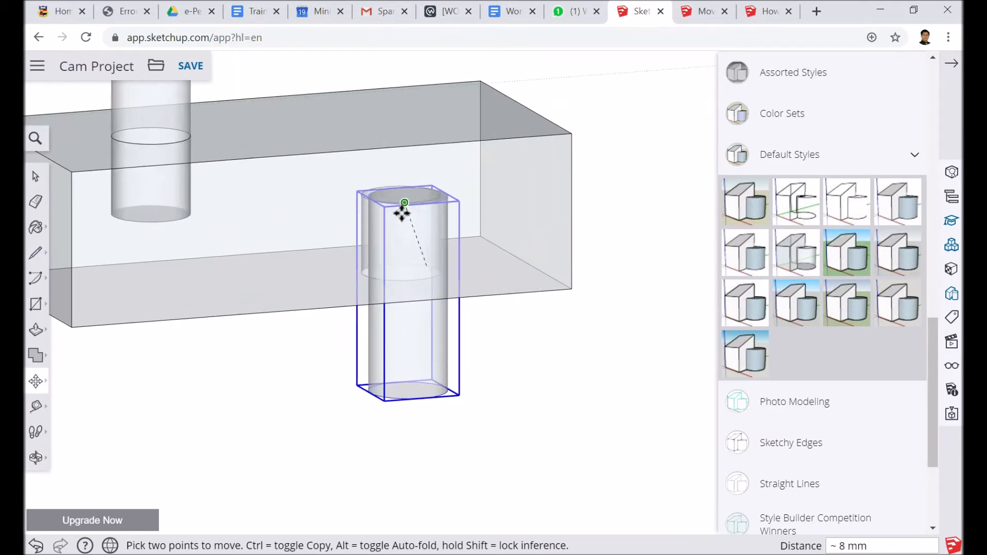
scroll(402, 216, "up", 2)
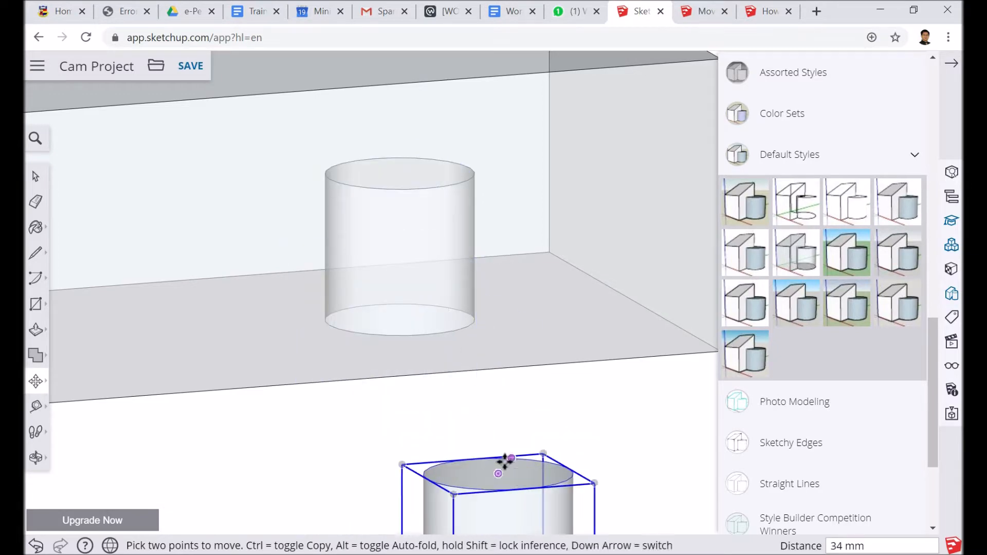
left_click(505, 461)
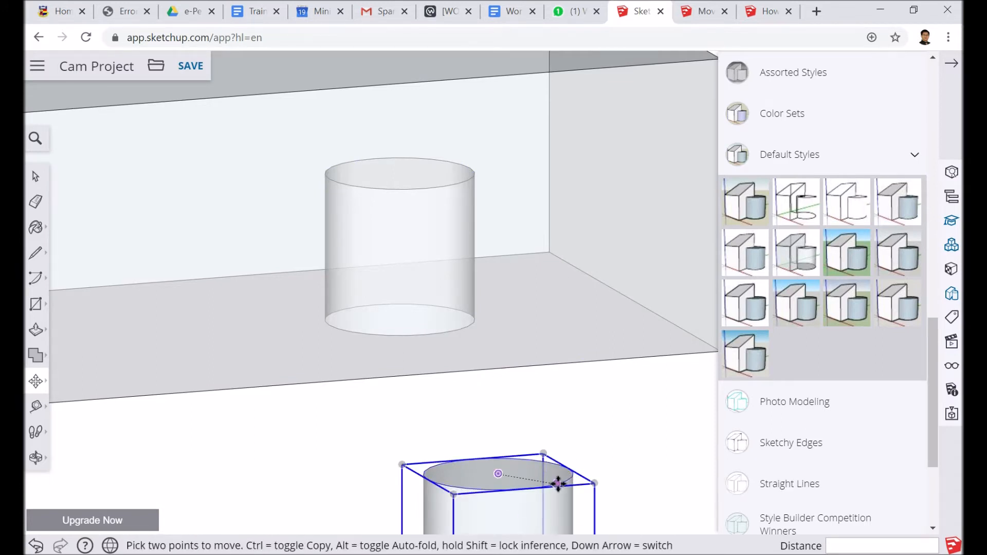
left_click(557, 484)
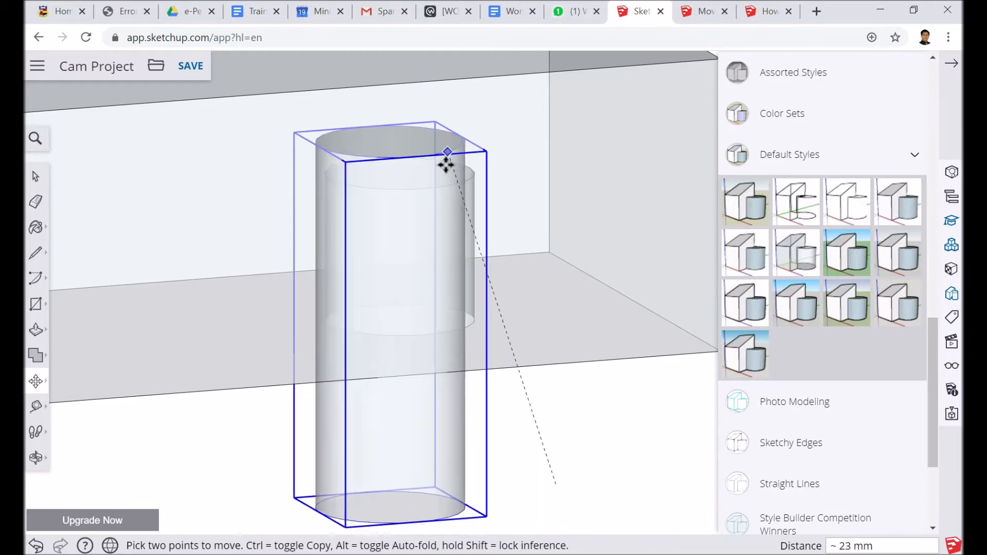
middle_click_drag(477, 248, 473, 273)
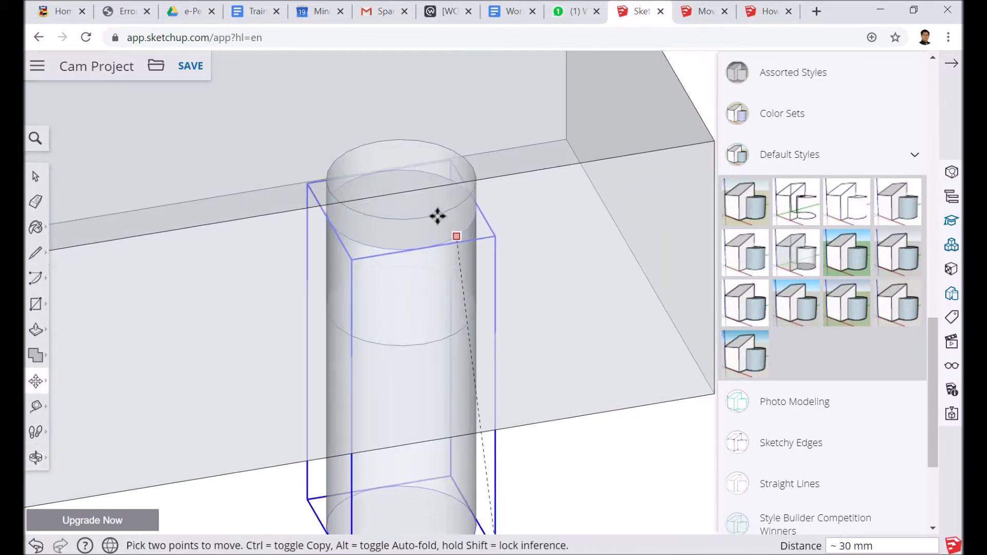
left_click(454, 206)
- Select the cam, both pins and the block, and make them a component with the definition Cam Assembly
middle_click_drag(544, 317, 557, 250)
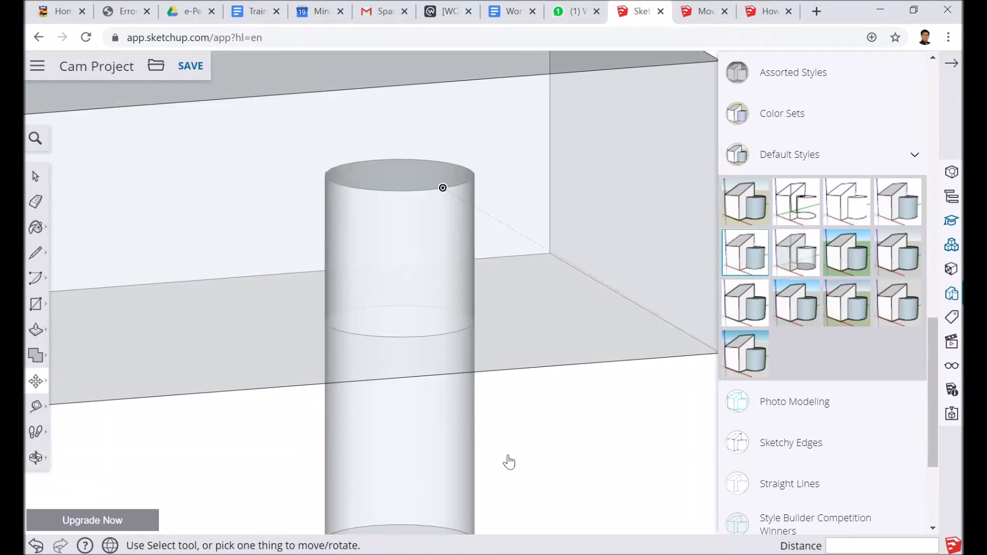
scroll(379, 434, "down", 8)
middle_click_drag(291, 468, 345, 504)
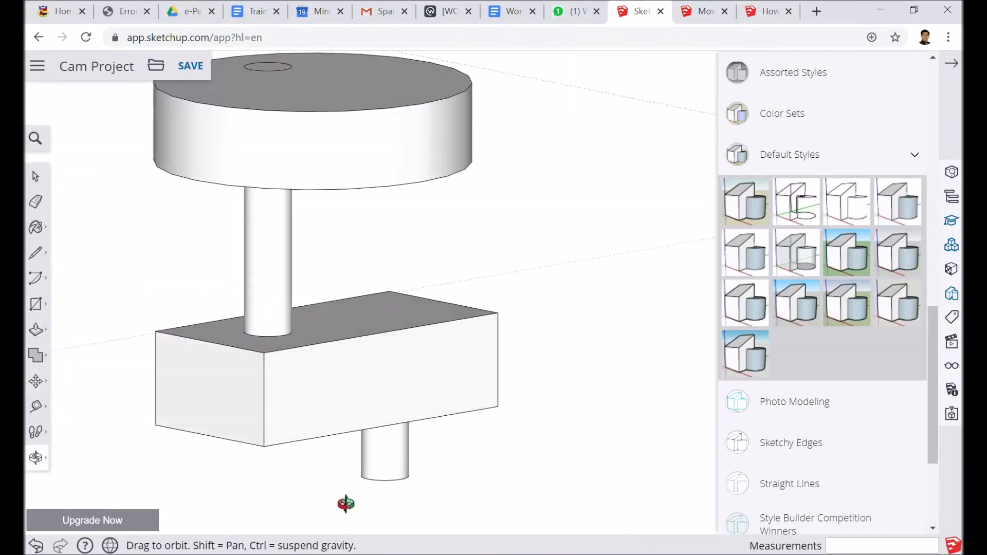
key("m")
scroll(370, 478, "down", 6)
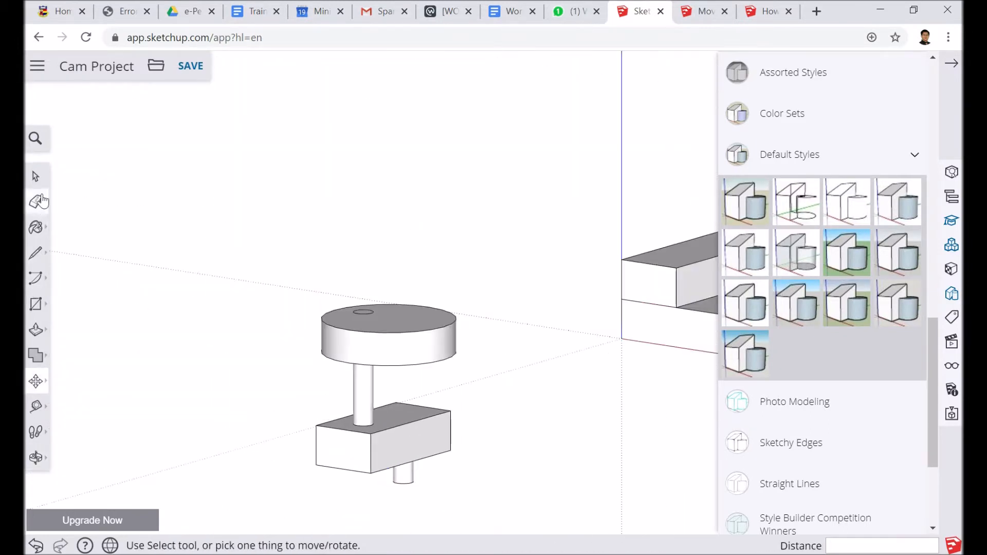
left_click(36, 176)
left_click_drag(279, 270, 502, 523)
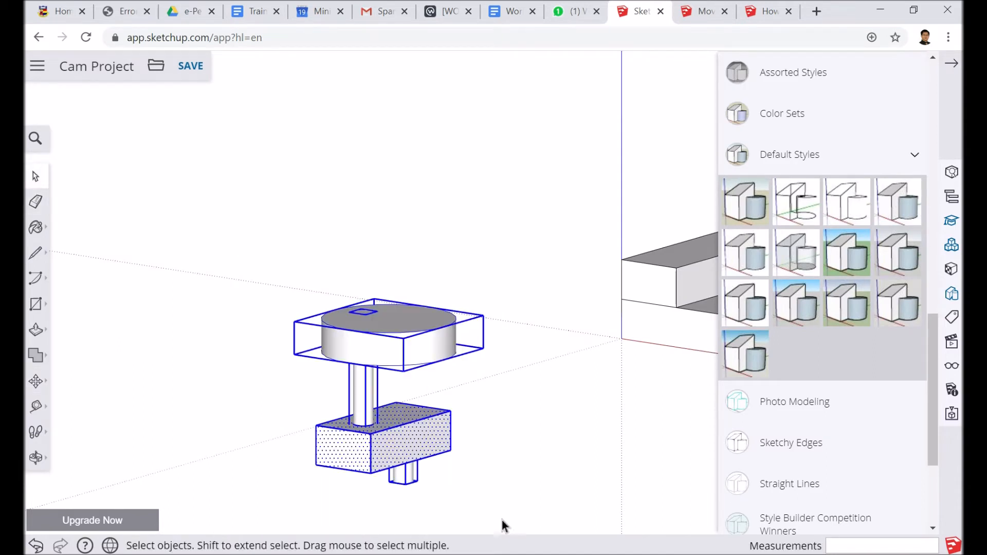
right_click(421, 433)
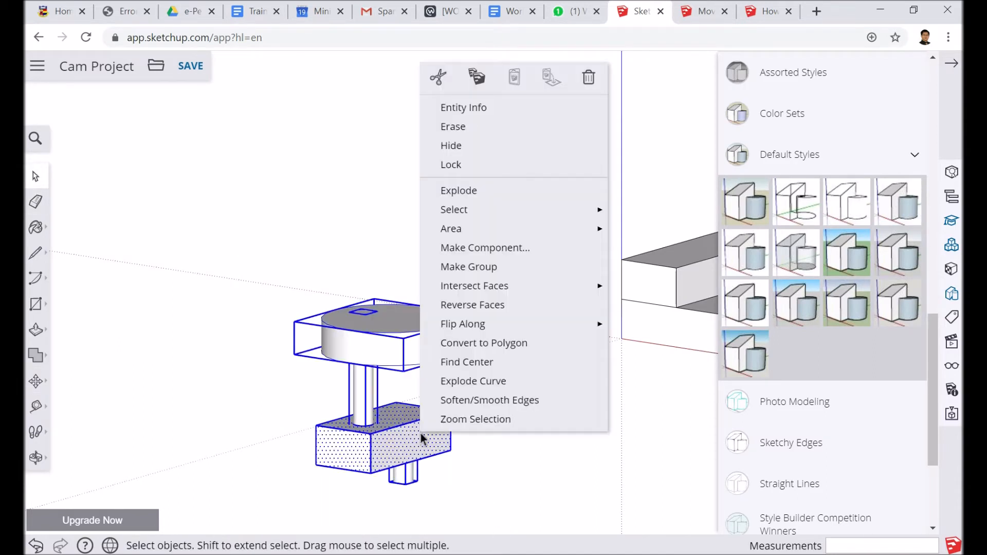
left_click(478, 249)
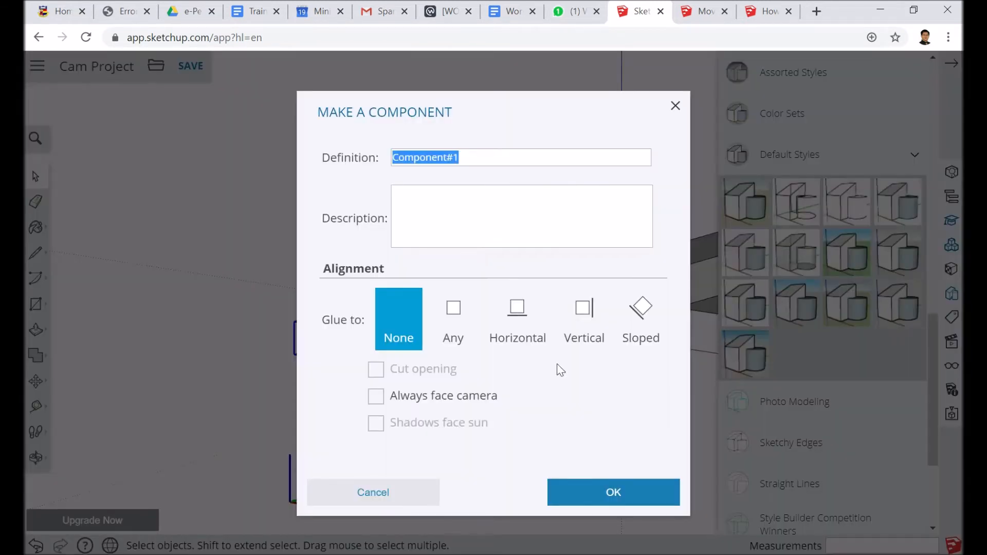
type("Cam")
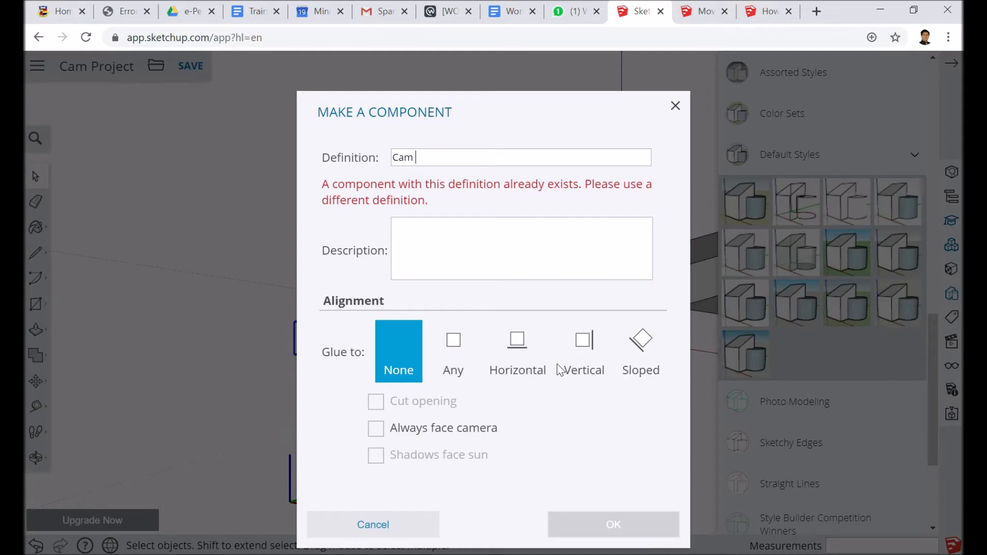
type(" Assembly")
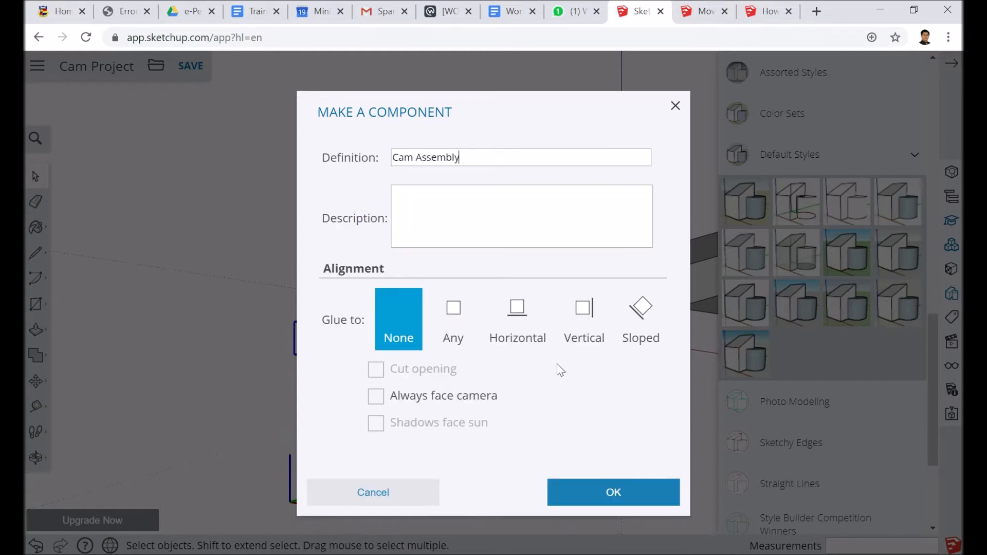
key("Return")
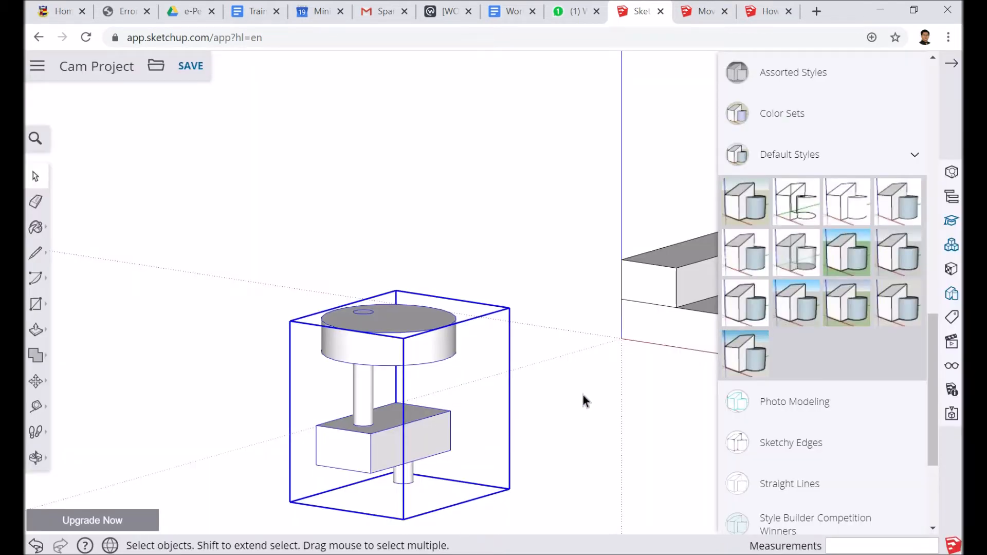
- Try to move the Cam Assembly by the endpoint on the Cam Axle's top edge into the hole in the base
scroll(583, 395, "down", 5)
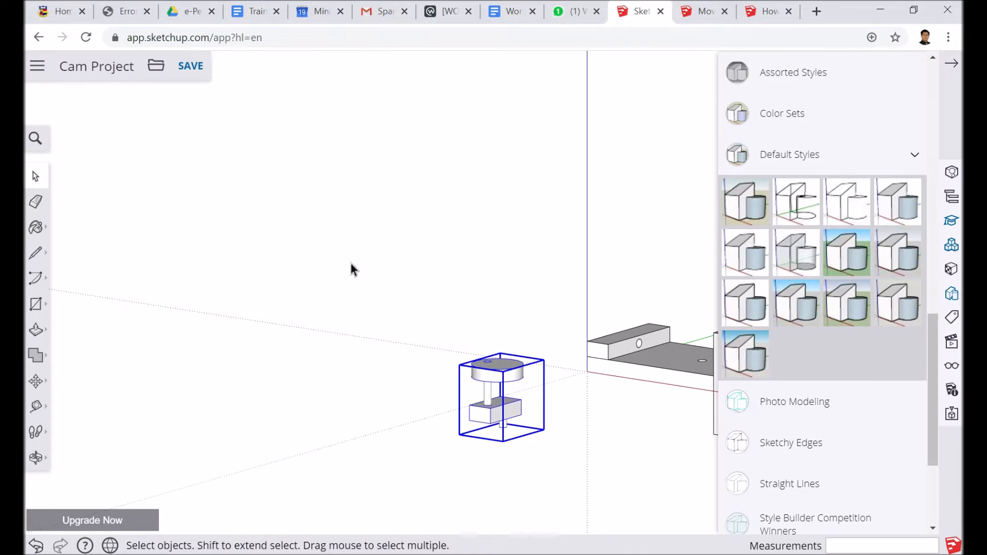
left_click(43, 460)
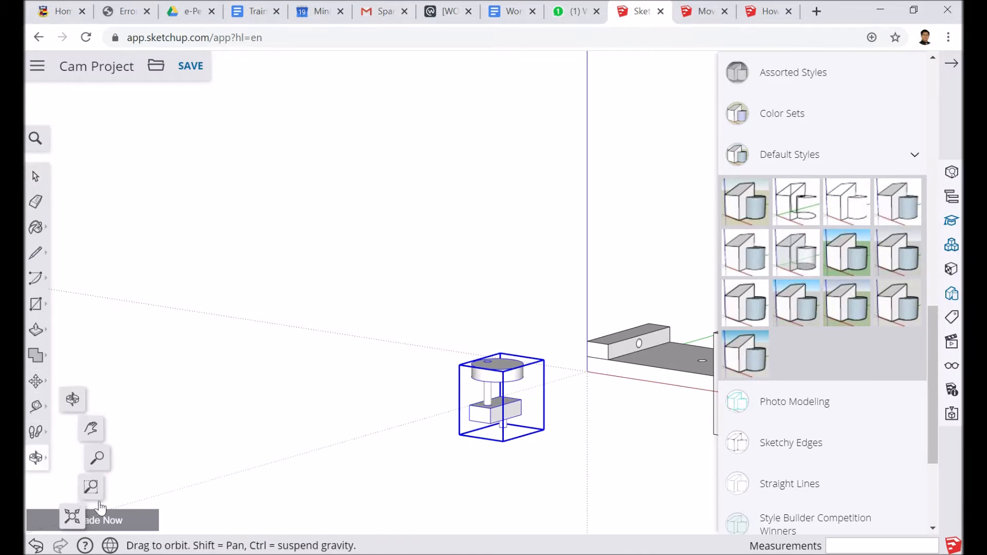
left_click(74, 516)
scroll(510, 334, "down", 2)
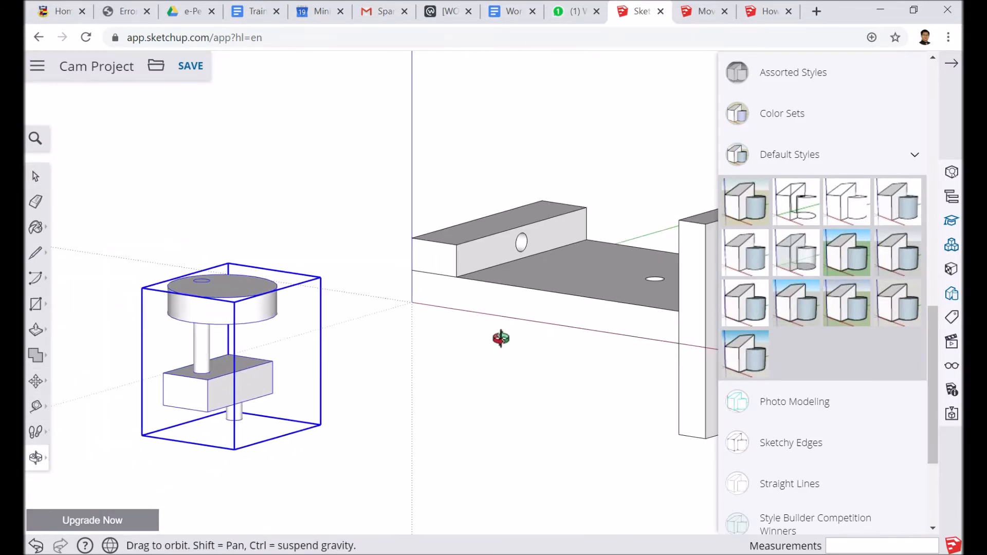
left_click(951, 64)
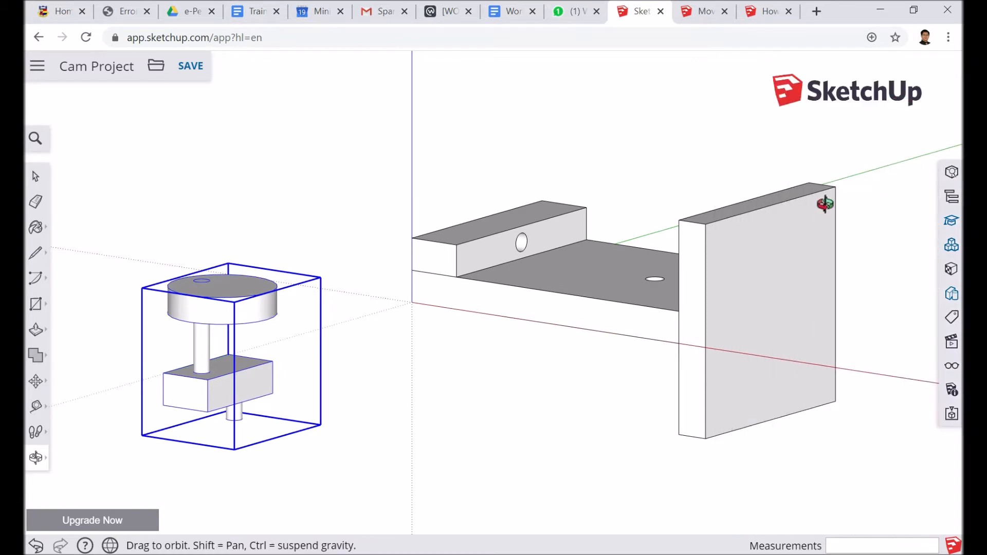
left_click_drag(760, 334, 719, 447)
scroll(272, 474, "up", 2)
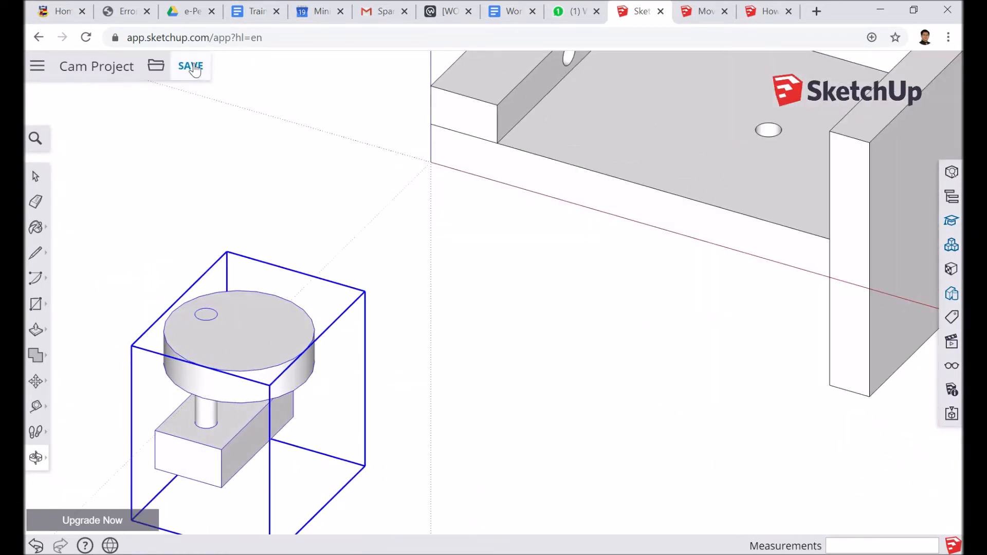
left_click(51, 386)
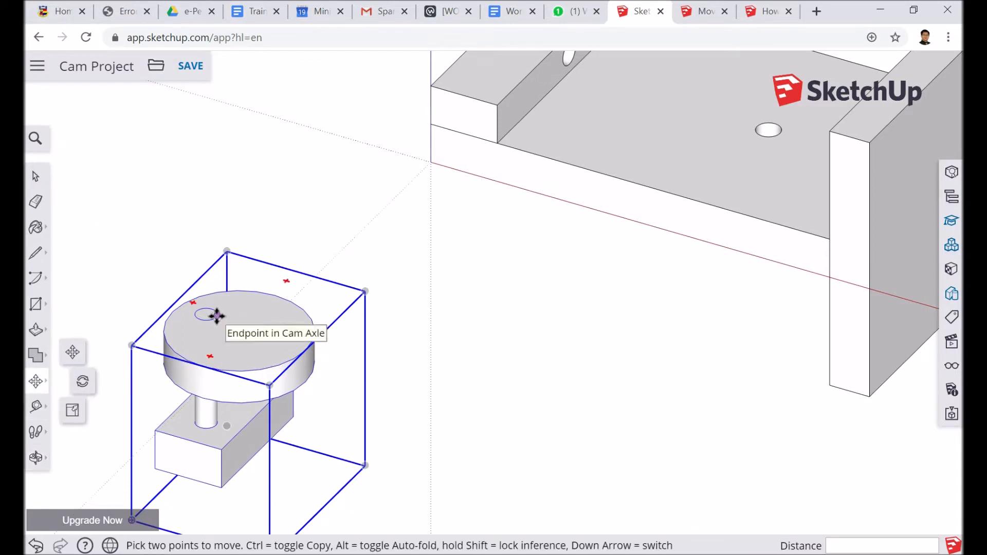
left_click(216, 314)
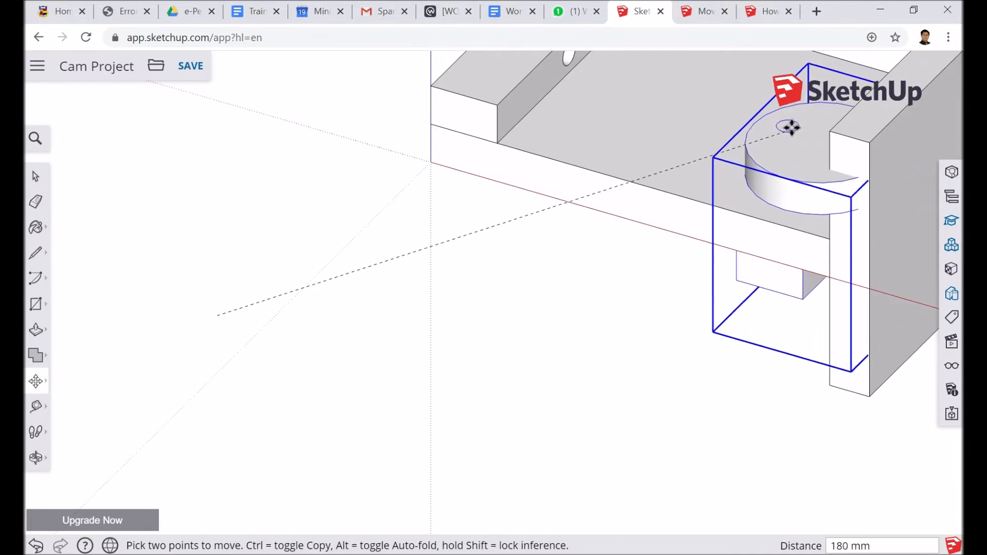
scroll(817, 126, "up", 2)
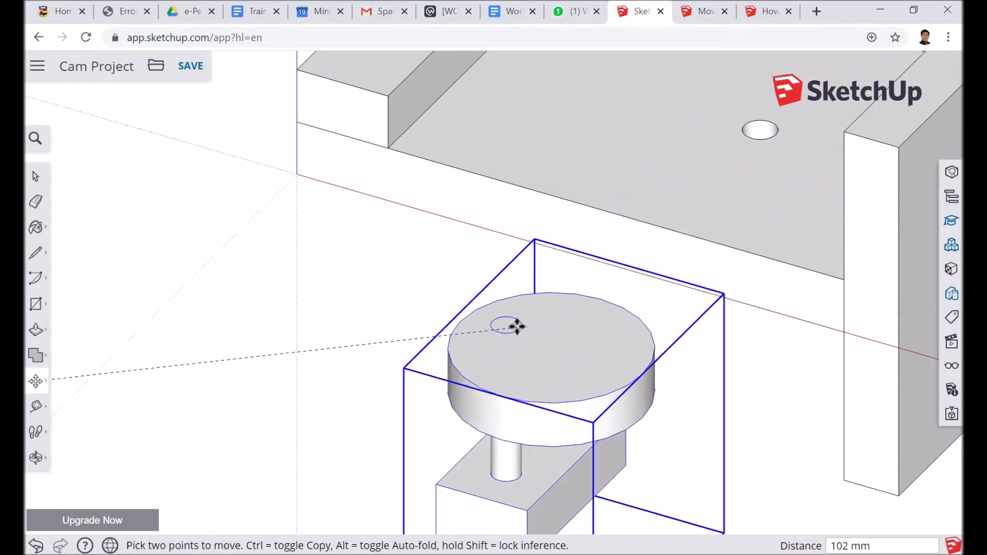
left_click(511, 326)
- Move the Cam Assembly by the center of the axle's top end onto the center of the base's hole, applying the X-ray style
scroll(503, 323, "up", 3)
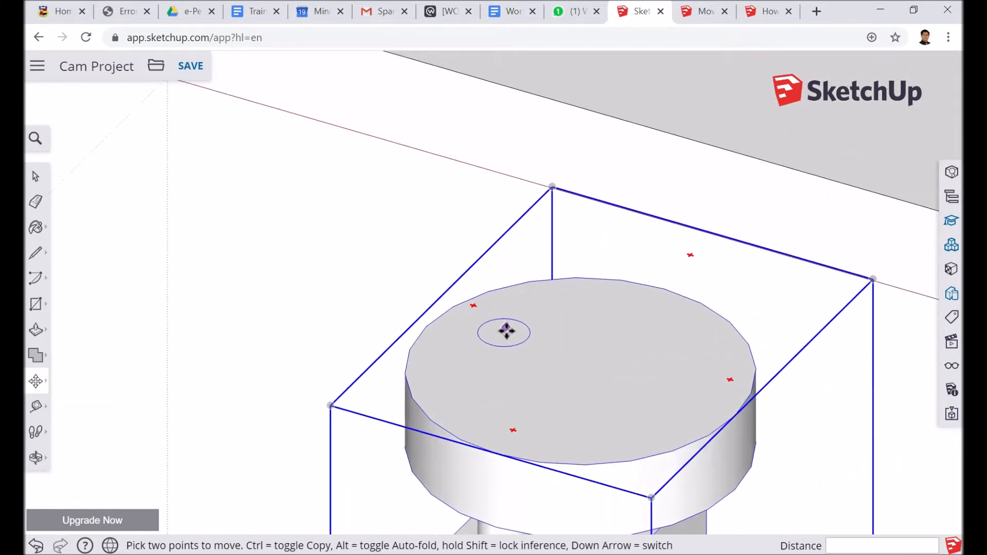
left_click(502, 333)
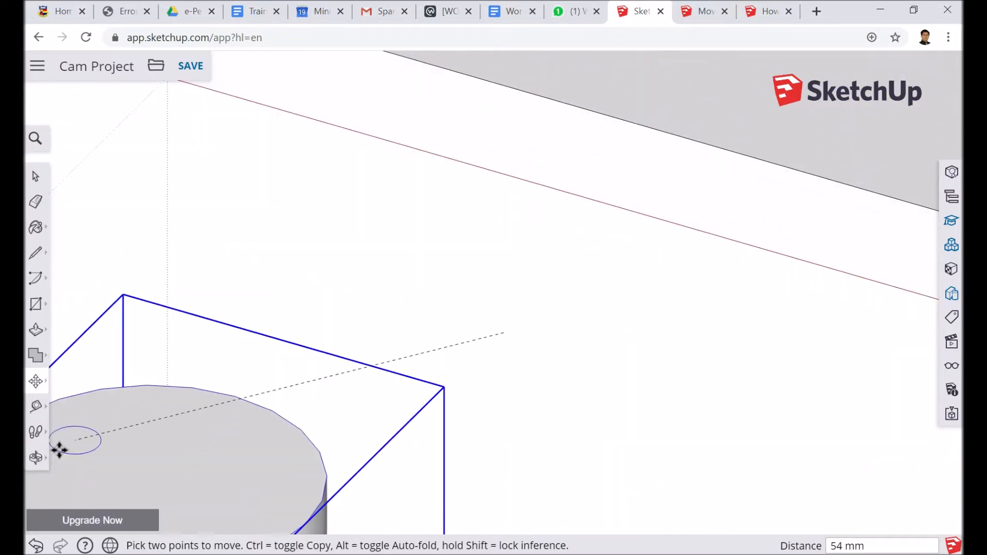
left_click(37, 459)
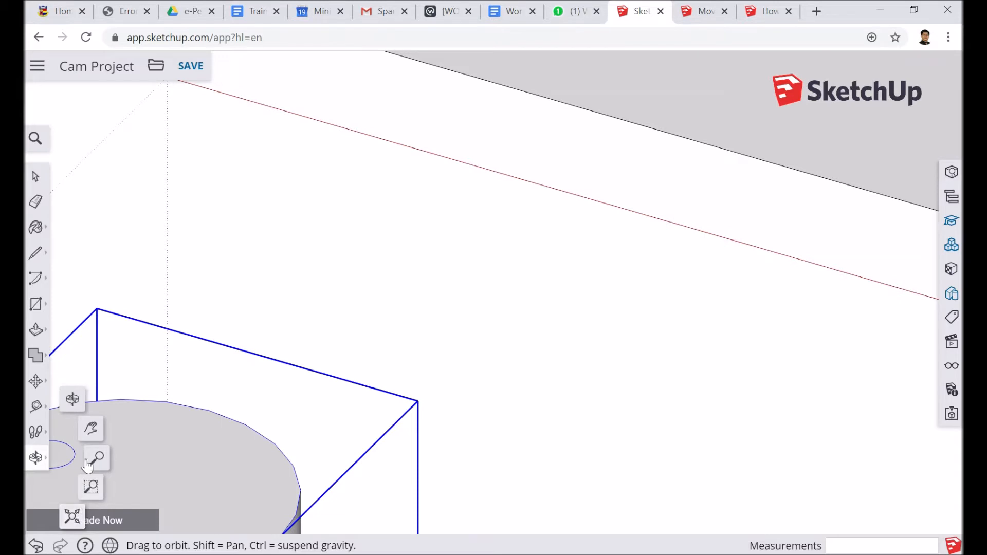
left_click(91, 428)
left_click_drag(867, 255, 372, 358)
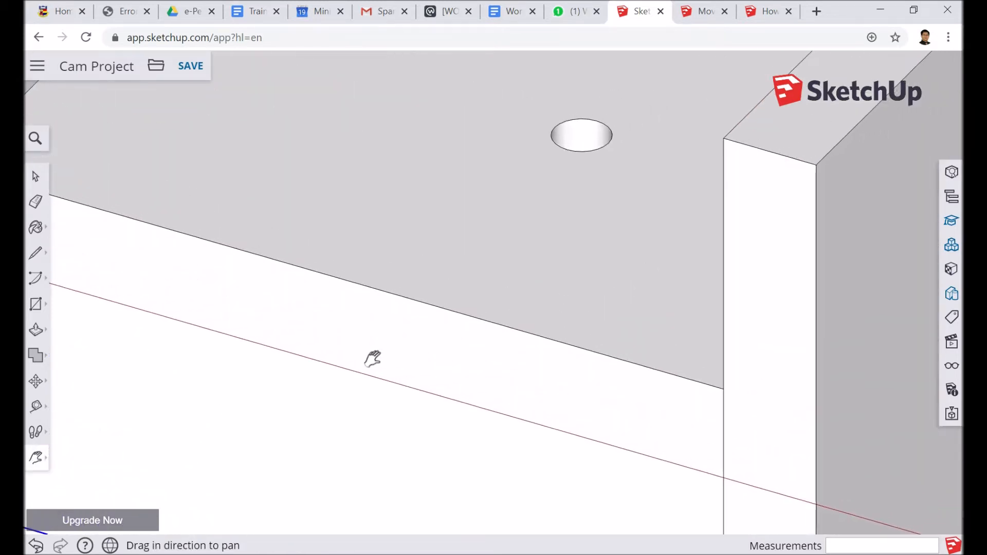
left_click(35, 385)
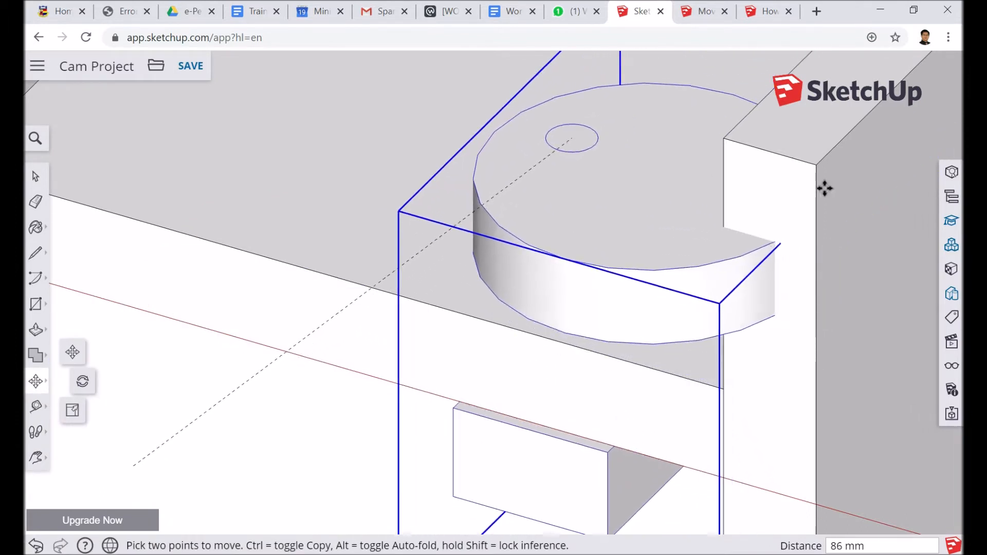
left_click(952, 300)
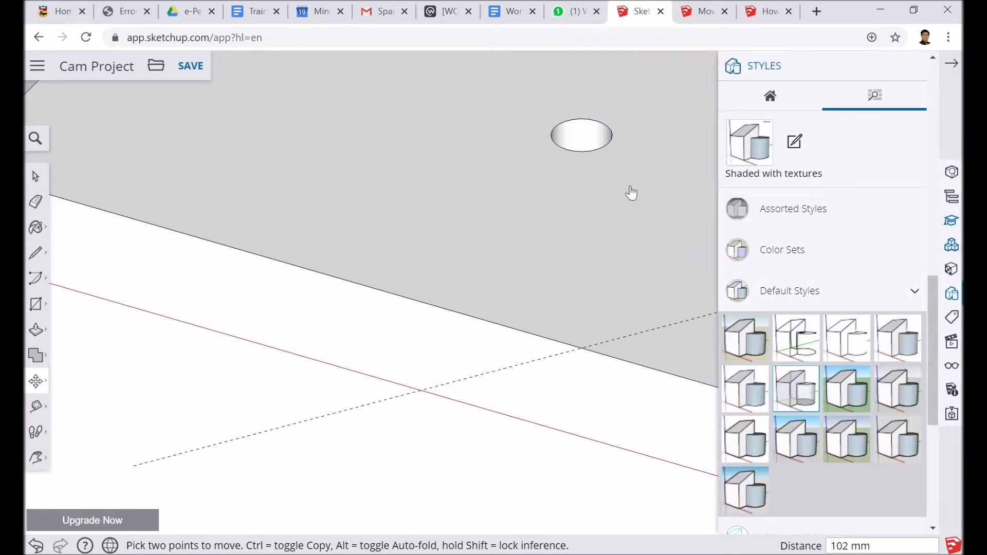
left_click(586, 132)
- Return to the Shaded with textures style and raise the Cam Assembly 12 mm along the blue axis
middle_click_drag(594, 235, 557, 137)
scroll(582, 159, "down", 5)
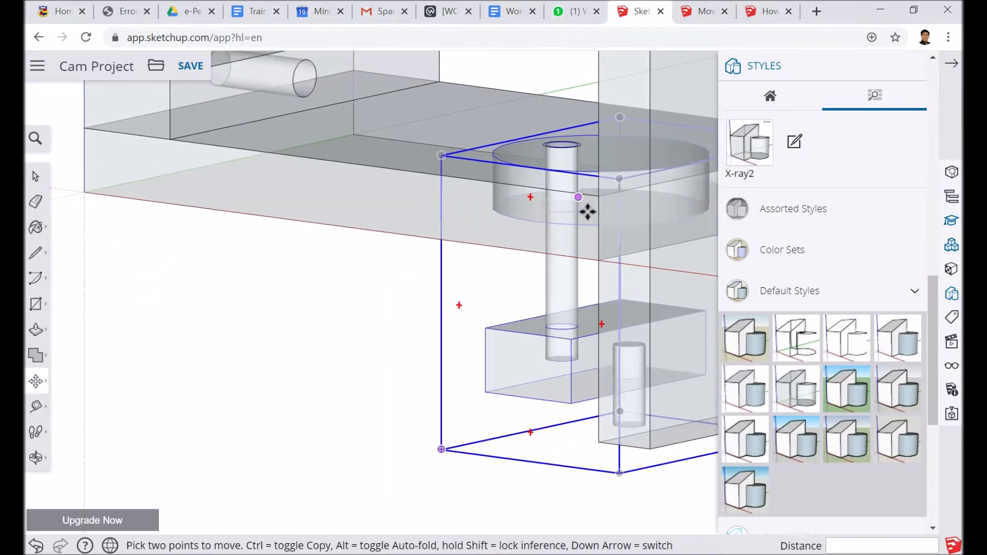
middle_click_drag(592, 248, 797, 213)
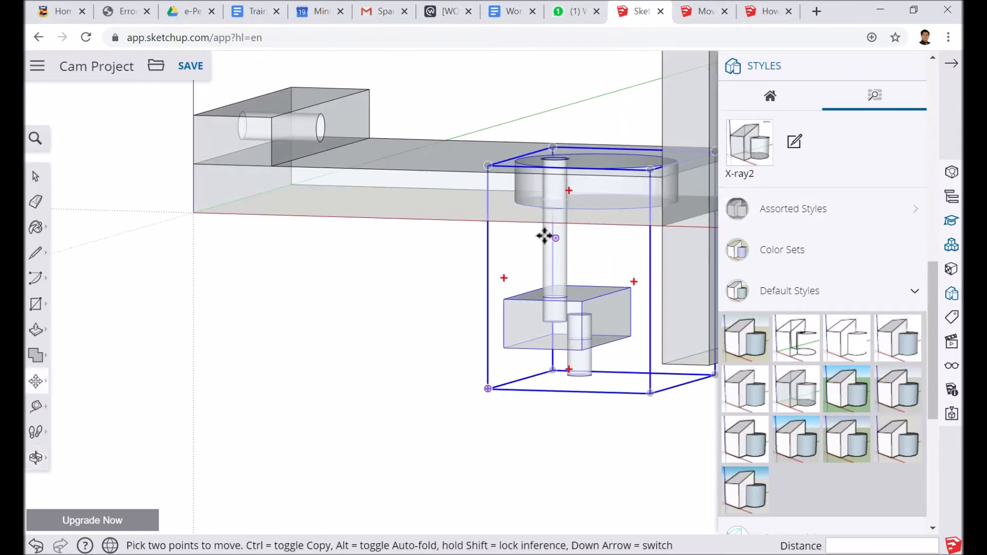
middle_click_drag(544, 236, 624, 296)
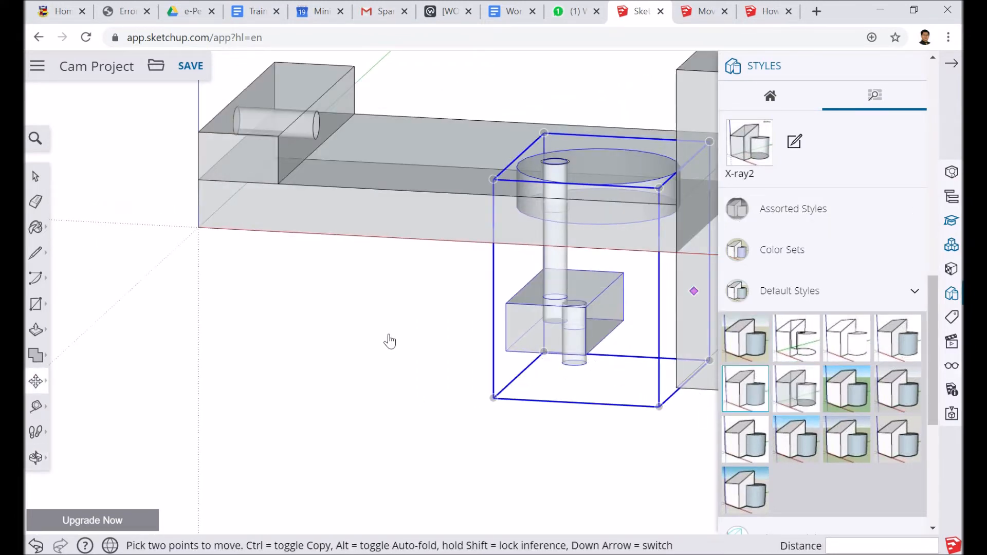
scroll(386, 333, "down", 3)
middle_click_drag(386, 333, 487, 334)
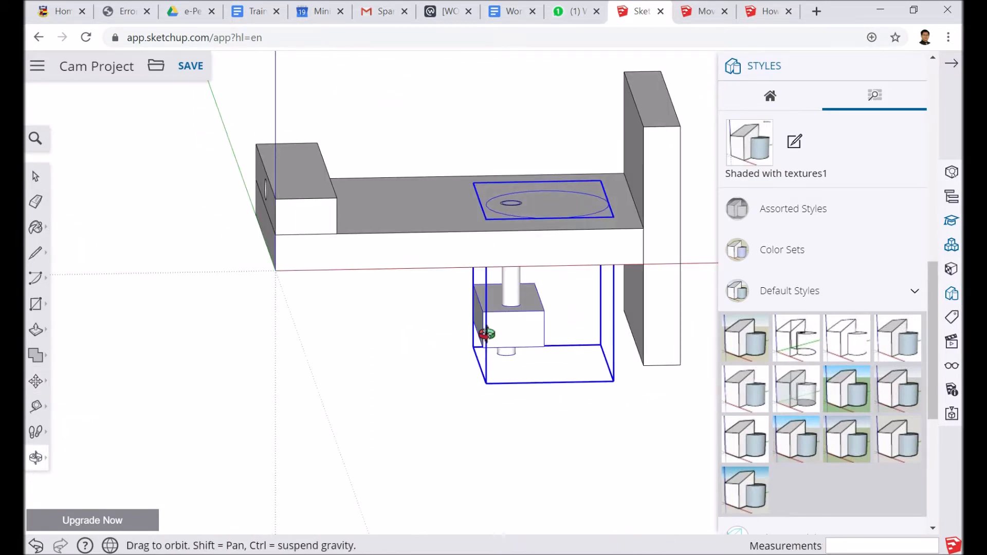
left_click(576, 486)
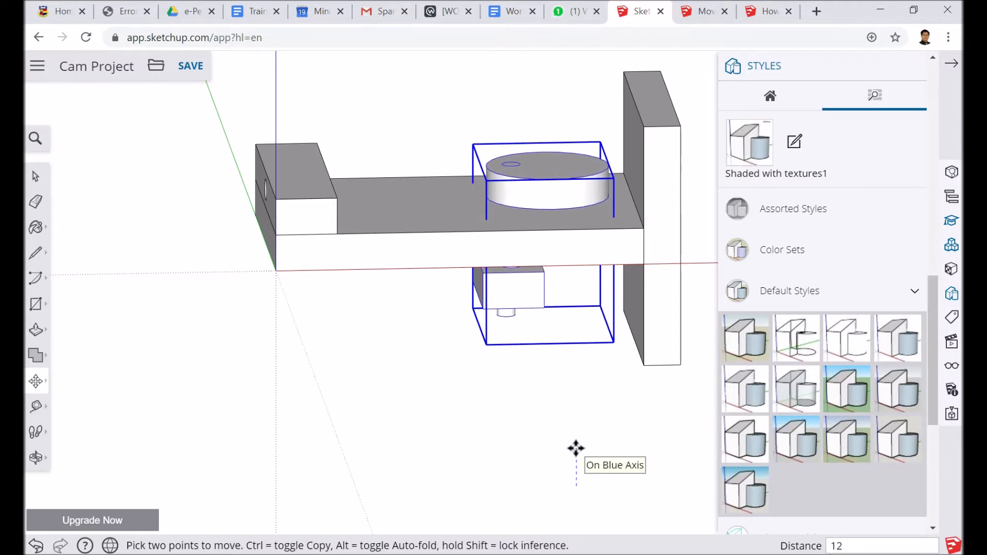
- Open the Cam Assembly component for editing and apply the X-ray style
middle_click_drag(571, 465, 649, 366)
key("m")
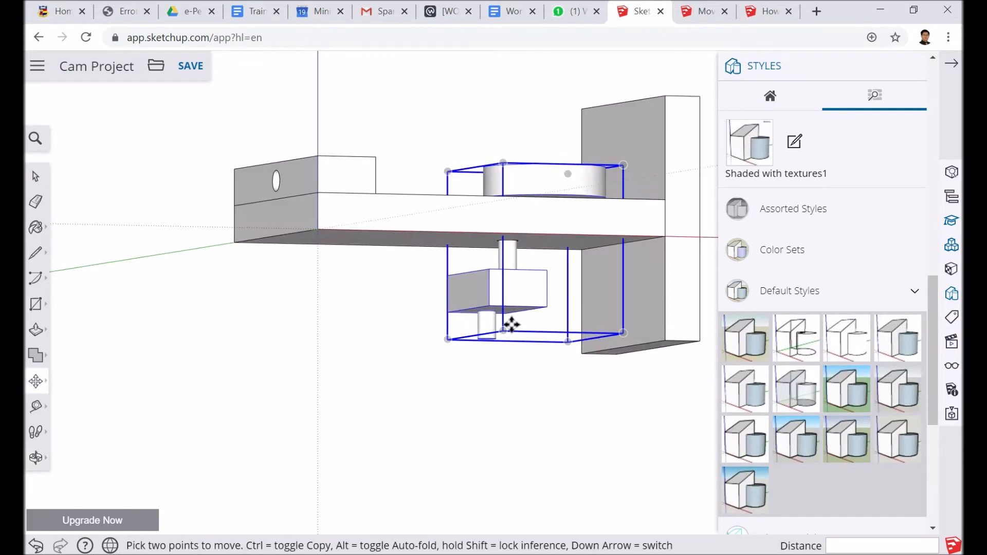
right_click(528, 298)
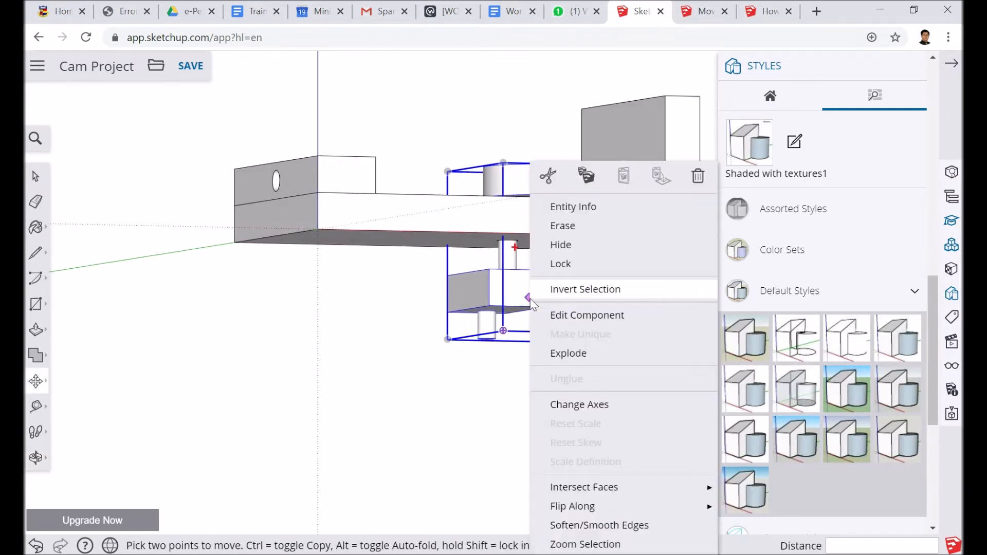
left_click(585, 315)
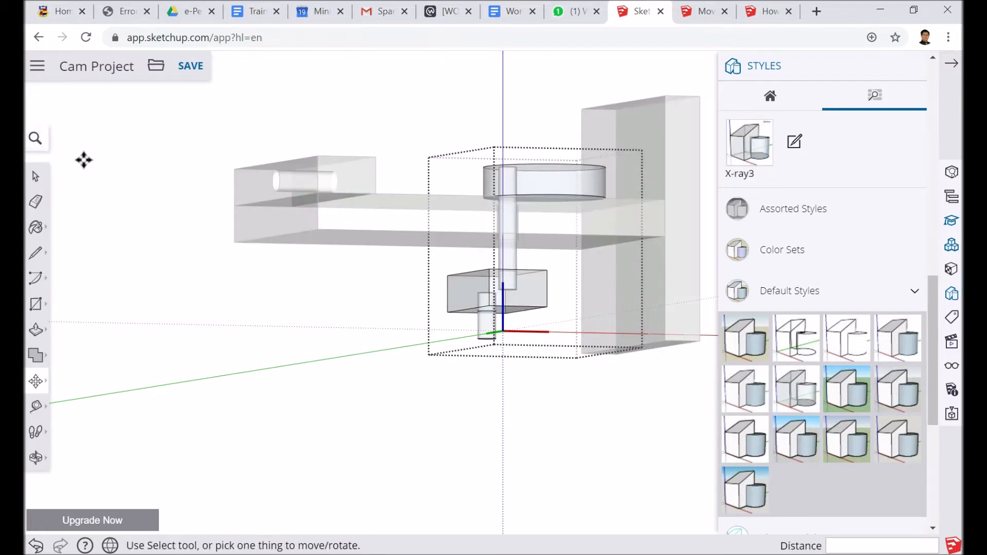
- Select all connected geometry of the crank block and make it a component with the definition Handle Crank
left_click(32, 177)
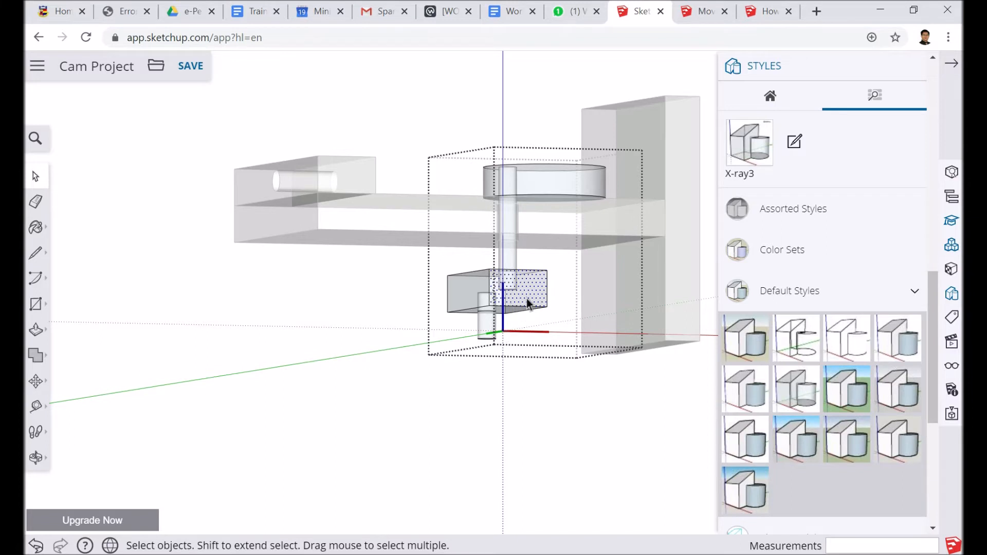
right_click(529, 300)
mouse_move(561, 389)
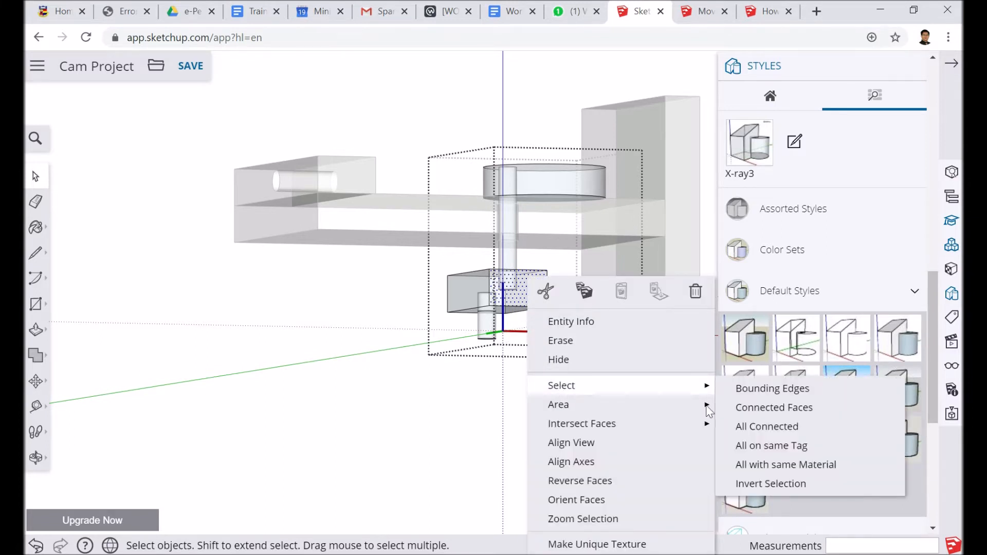
left_click(765, 427)
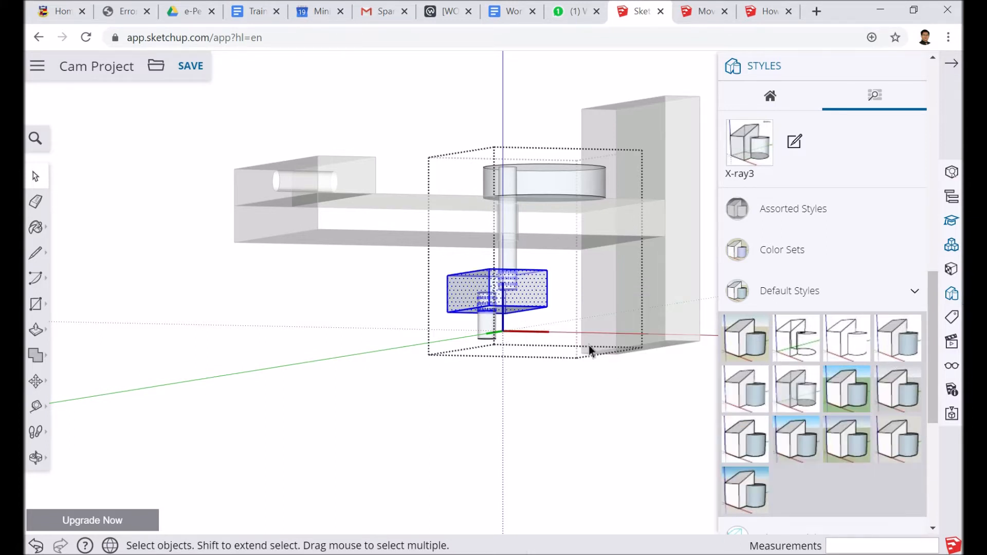
right_click(542, 306)
left_click(576, 374)
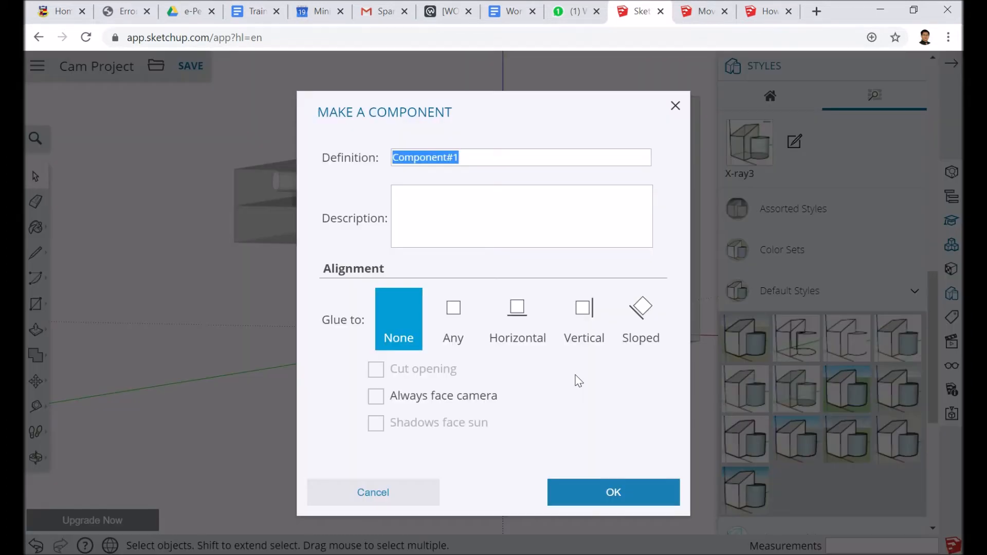
type("Handle Cam")
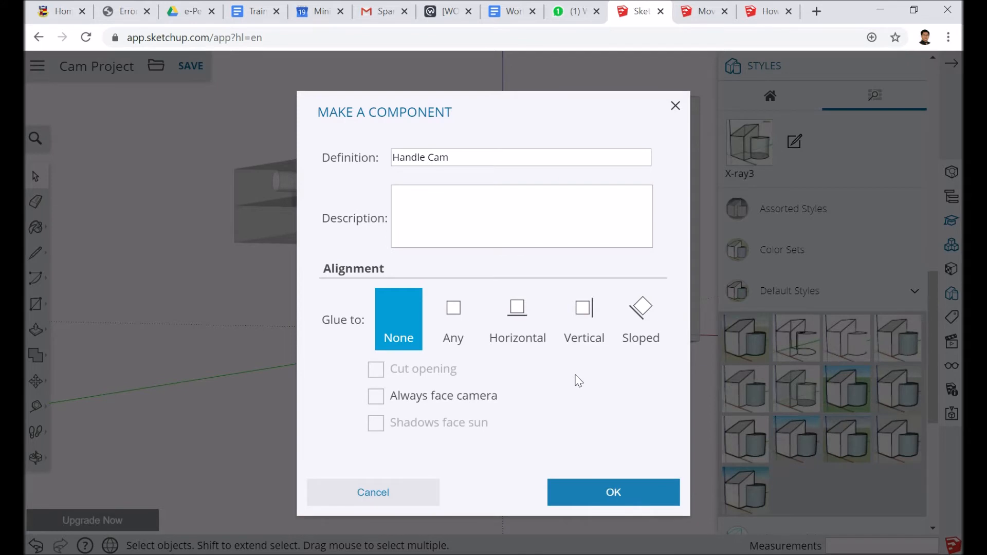
key("BackSpace")
key("BackSpace")
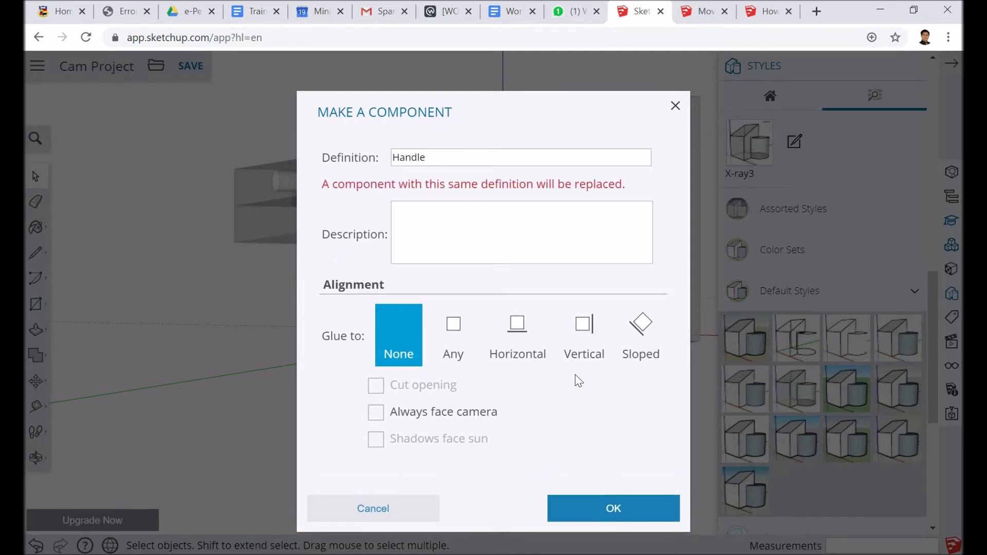
type("Crank")
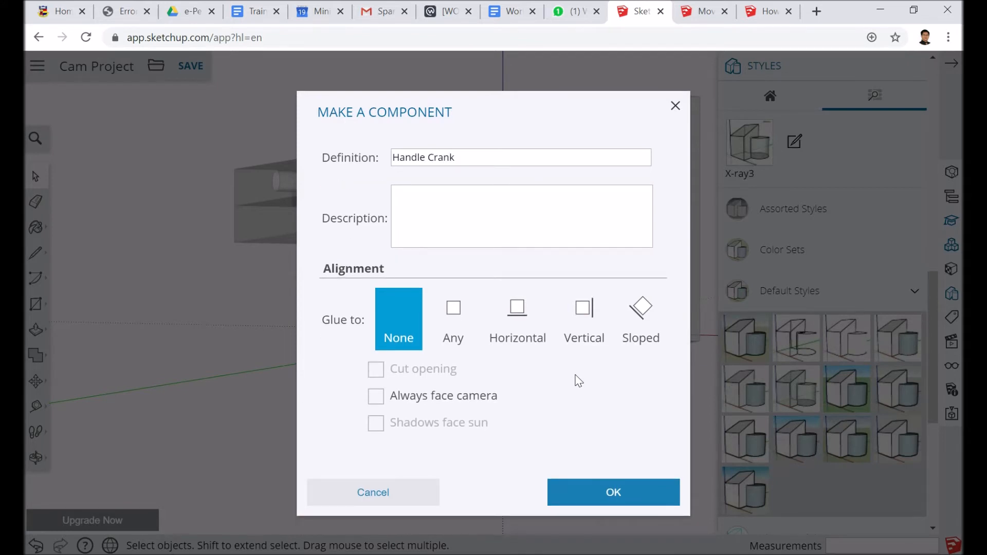
key("Return")
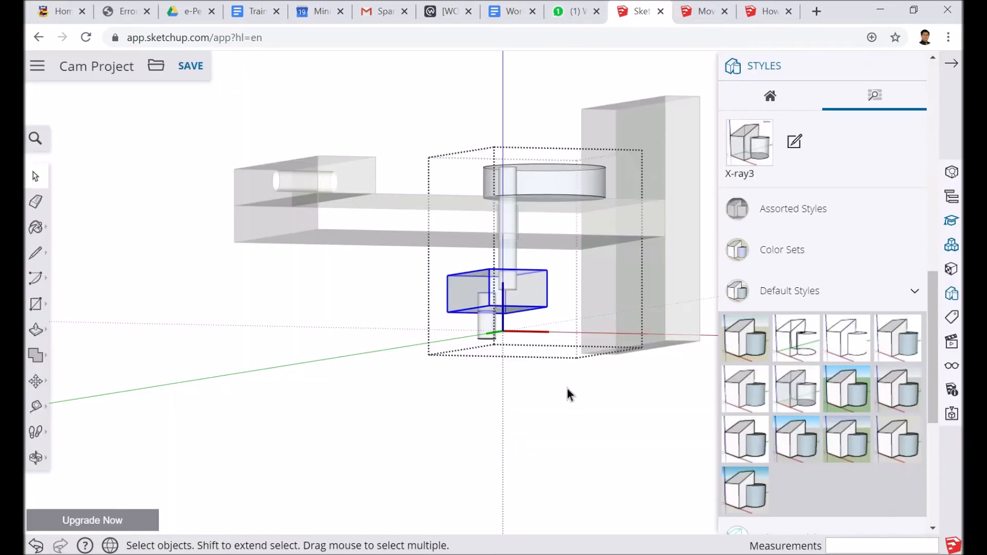
- Select the short pin, the long axle and the cam in turn to check that each is a separate component
left_click(488, 332)
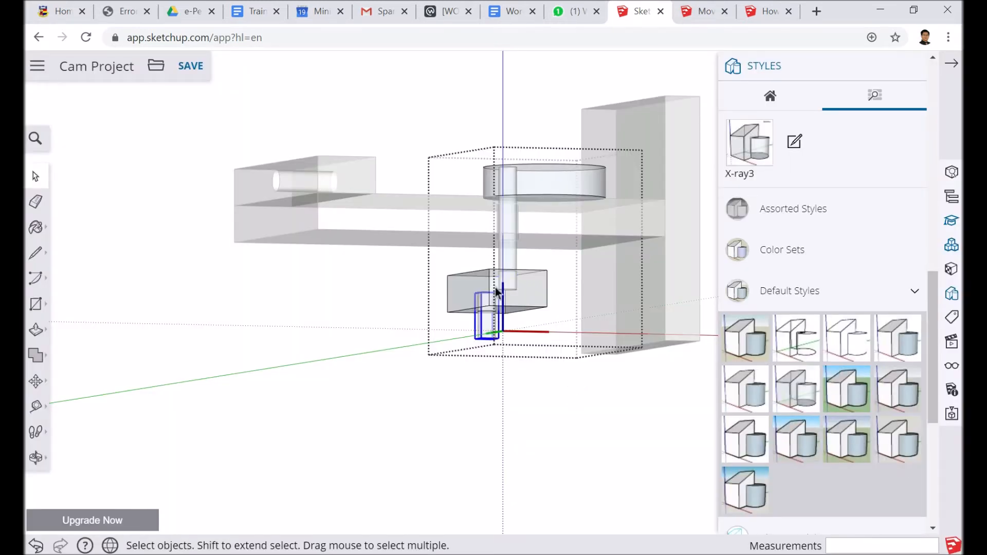
left_click(514, 256)
left_click(534, 180)
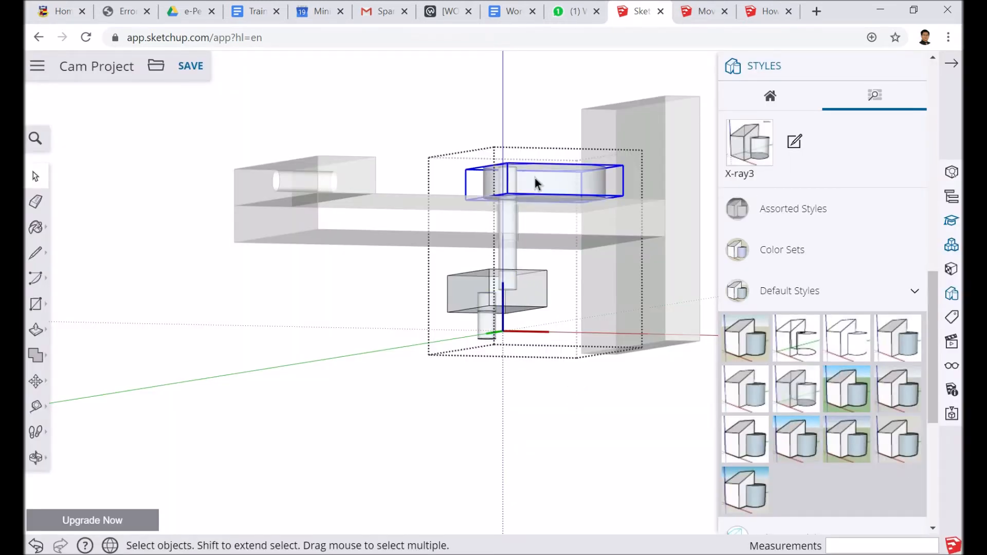
- Select the crank block and the short pin together and move them down 50 mm along the blue axis
scroll(530, 275, "up", 4)
left_click(521, 270)
left_click(437, 383, "shift")
left_click(36, 382)
left_click(544, 315)
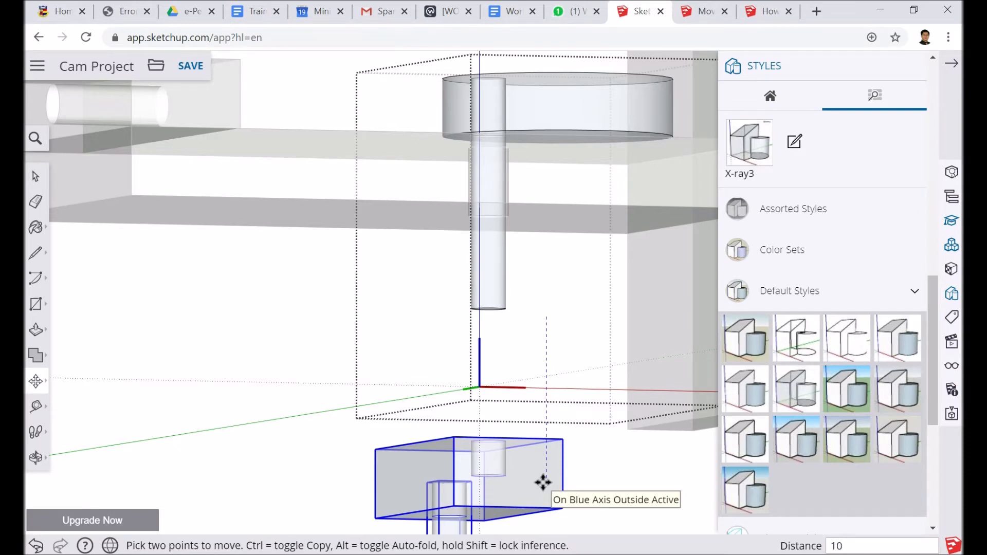
type("50")
key("Return")
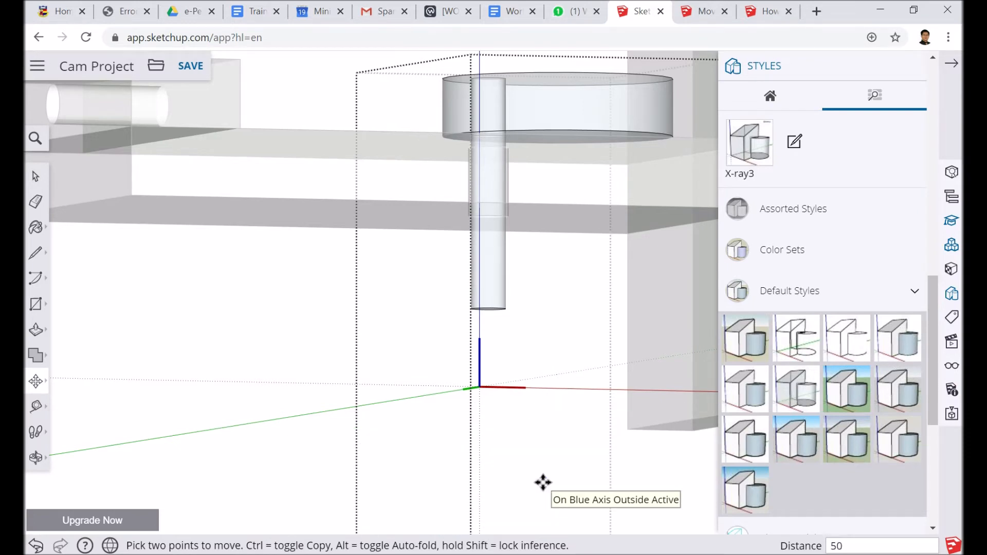
scroll(527, 397, "up", 2)
middle_click_drag(476, 218, 522, 205)
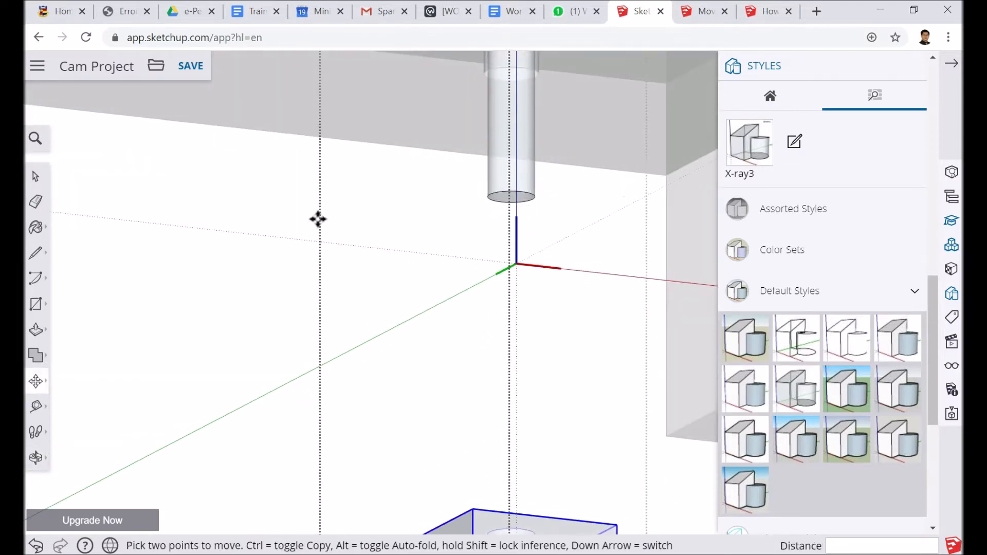
- Open the long axle component, push its lower end face in to shorten the axle by 10 mm, and close the component
left_click(35, 177)
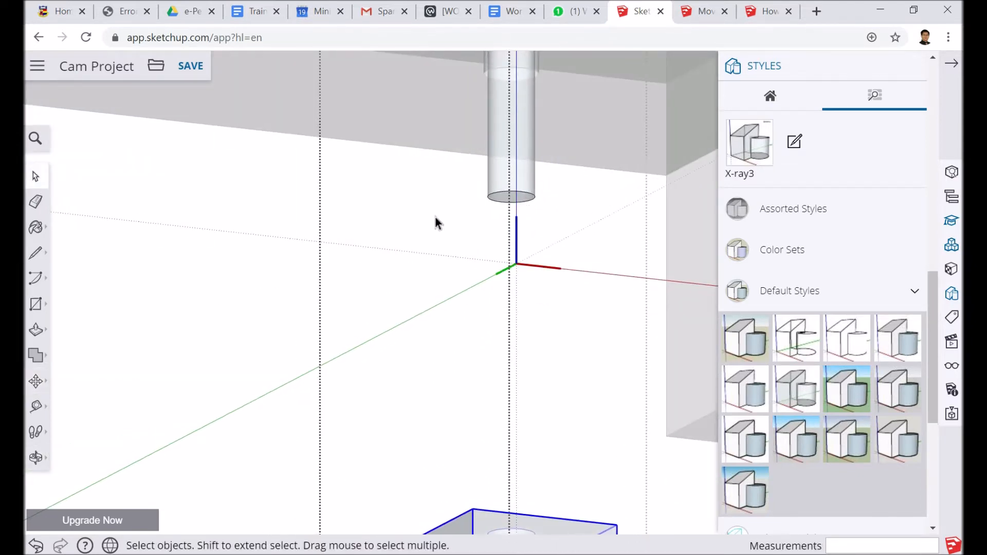
left_click(525, 196)
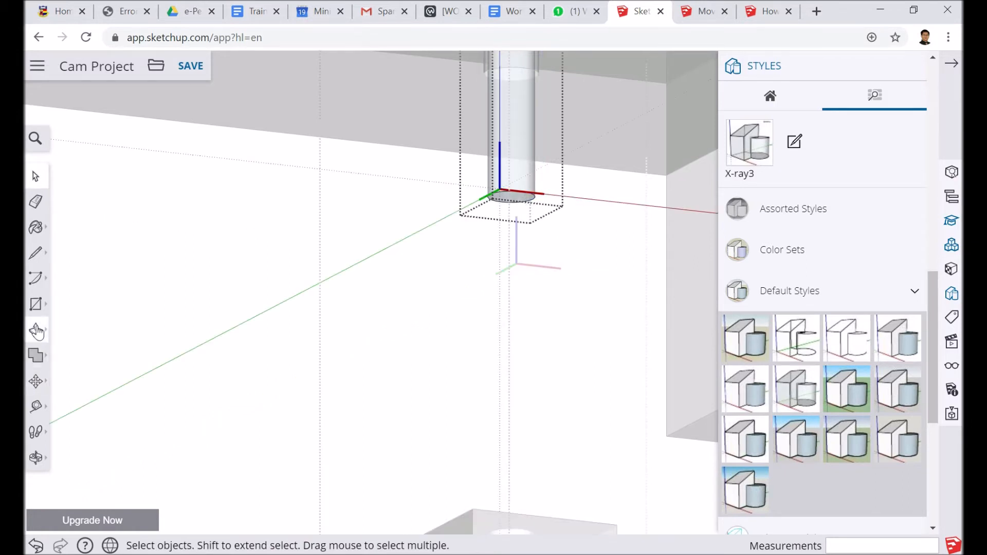
left_click(36, 329)
left_click(514, 202)
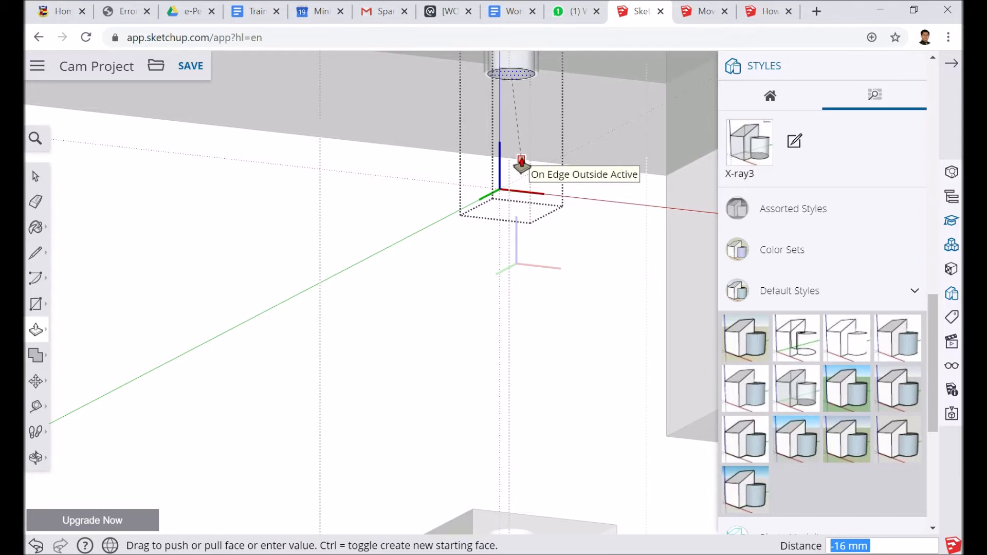
left_click(516, 193)
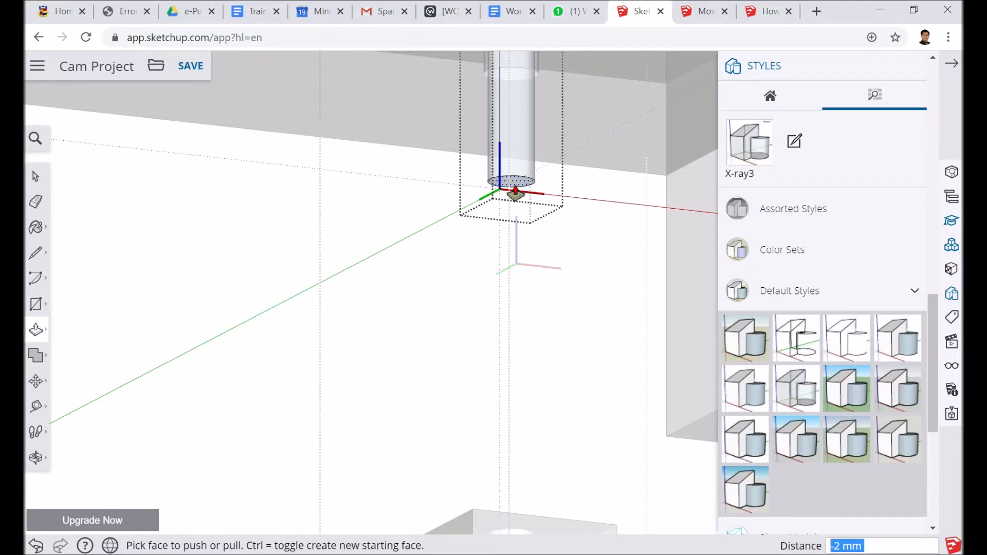
type("10")
key("Return")
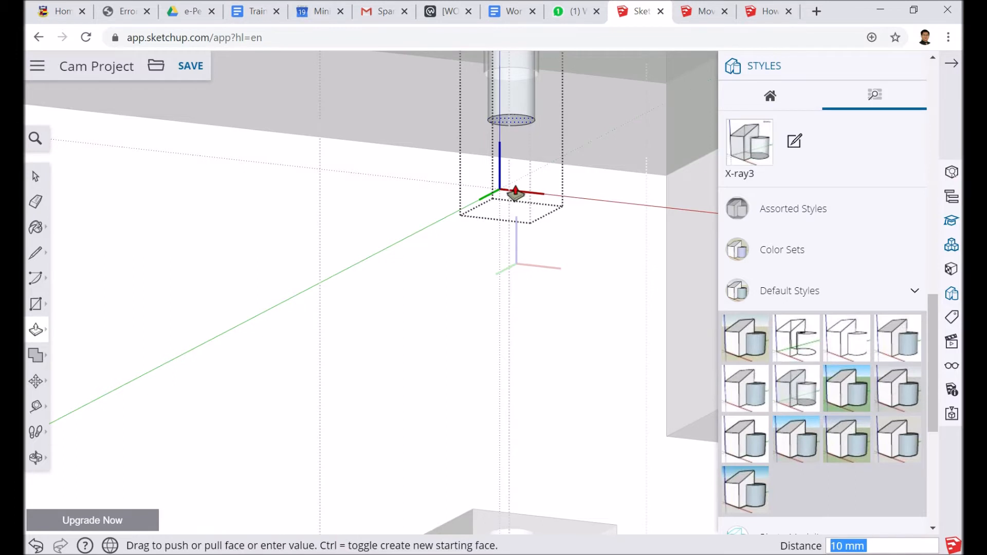
middle_click_drag(514, 191, 493, 291)
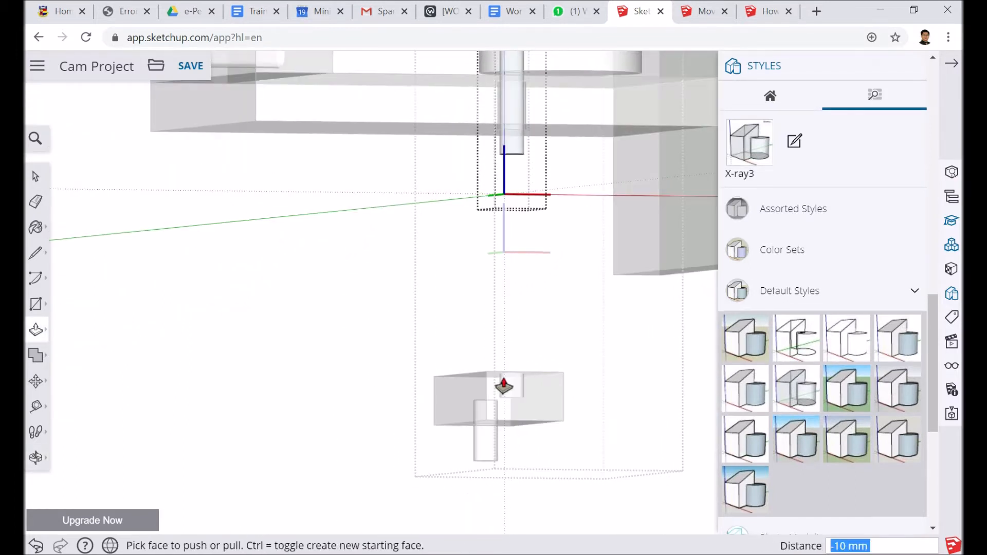
right_click(489, 311)
left_click(528, 356)
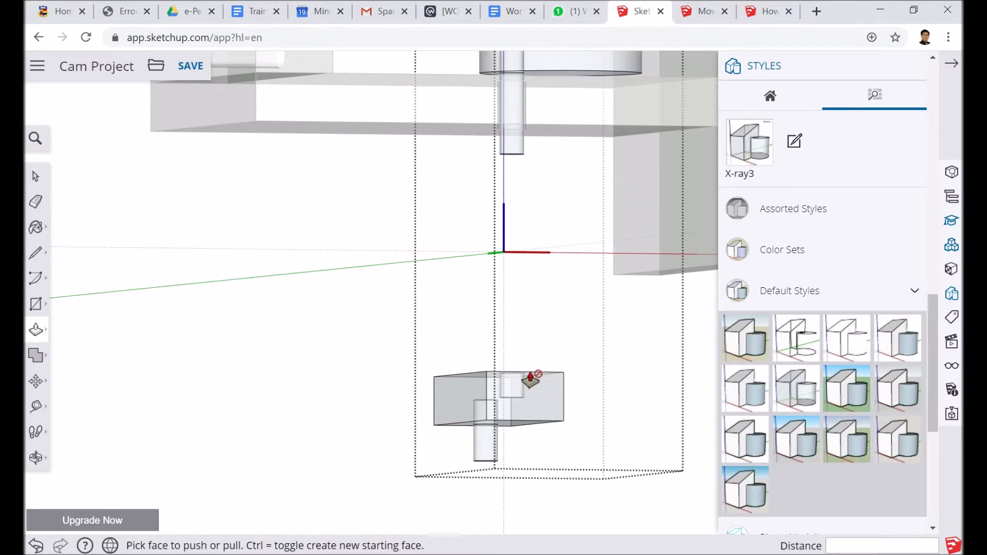
- Select the crank block and the short pin together and move them up 60 mm along the blue axis onto the axle end
left_click(46, 384)
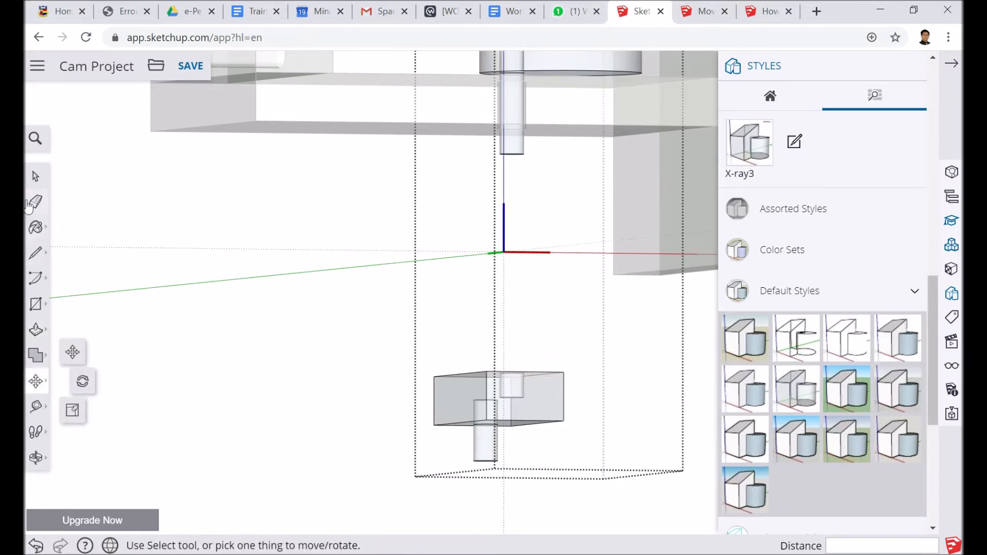
left_click(35, 176)
left_click(471, 391)
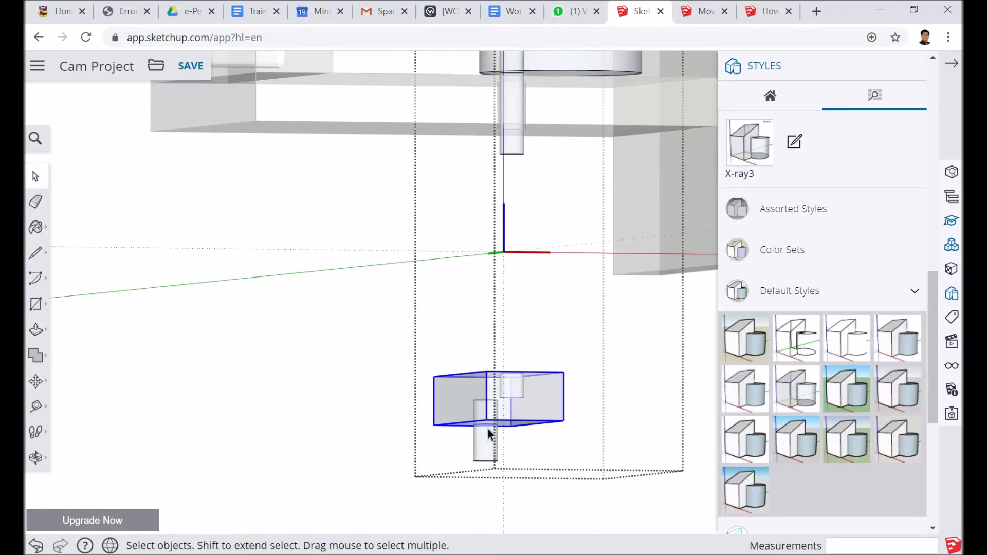
left_click(483, 440, "shift")
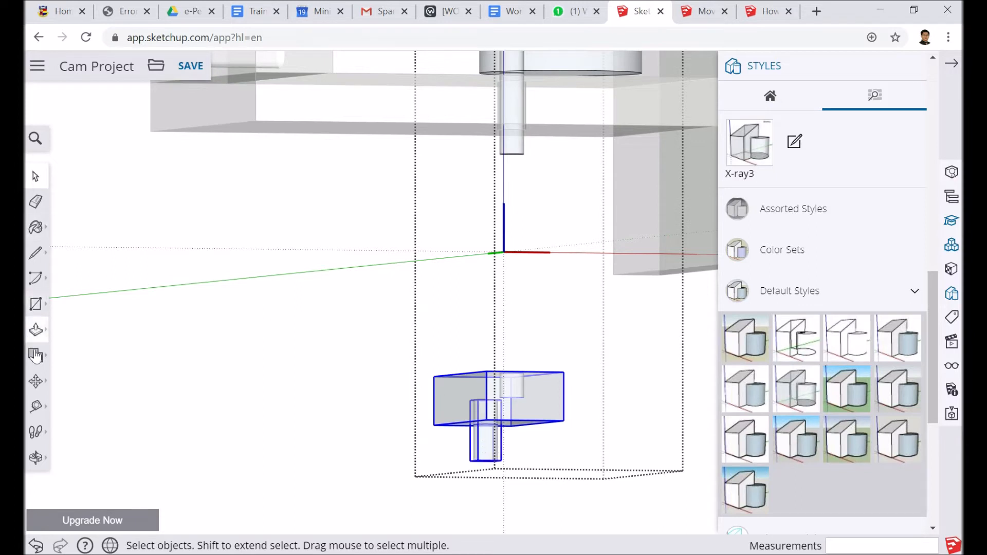
left_click(36, 380)
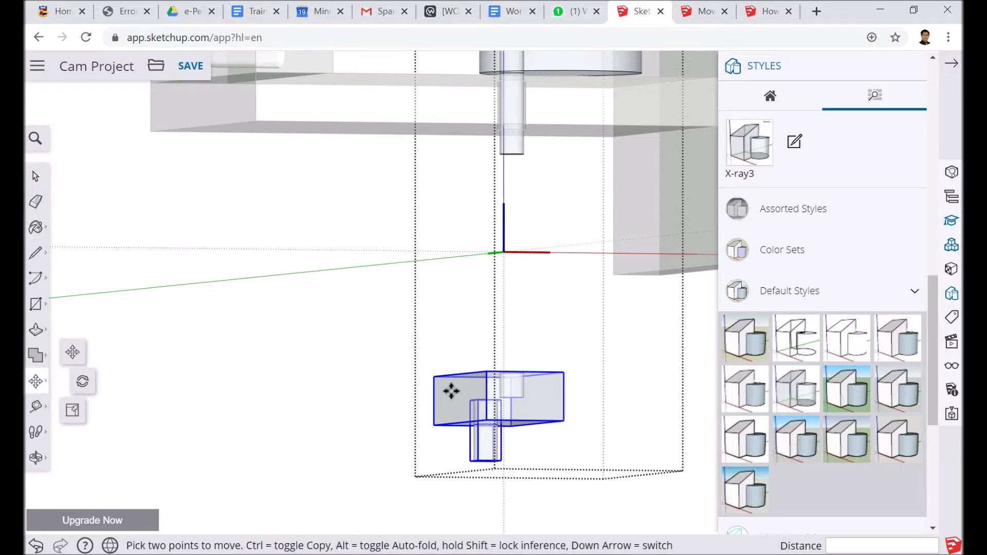
scroll(525, 396, "up", 3)
middle_click_drag(531, 392, 553, 308)
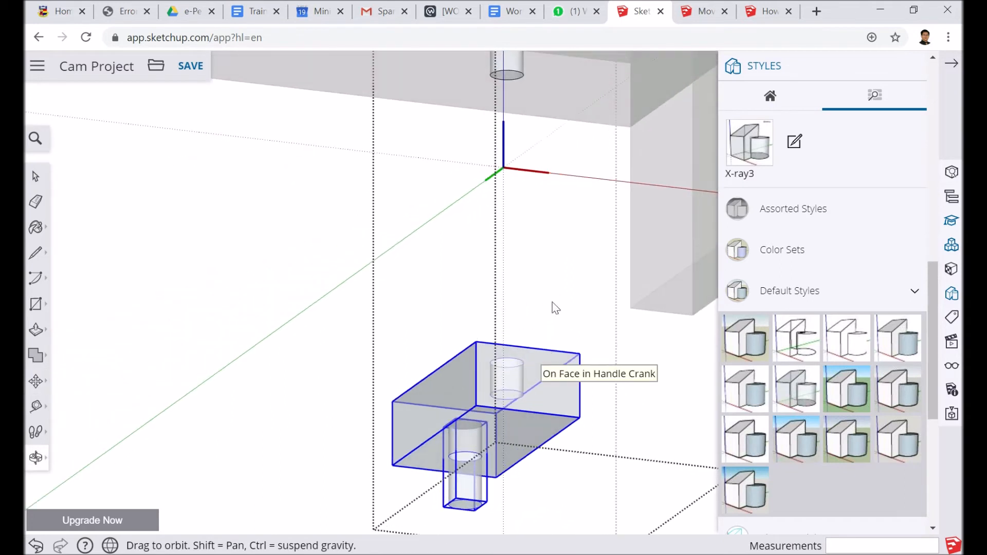
left_click(511, 392)
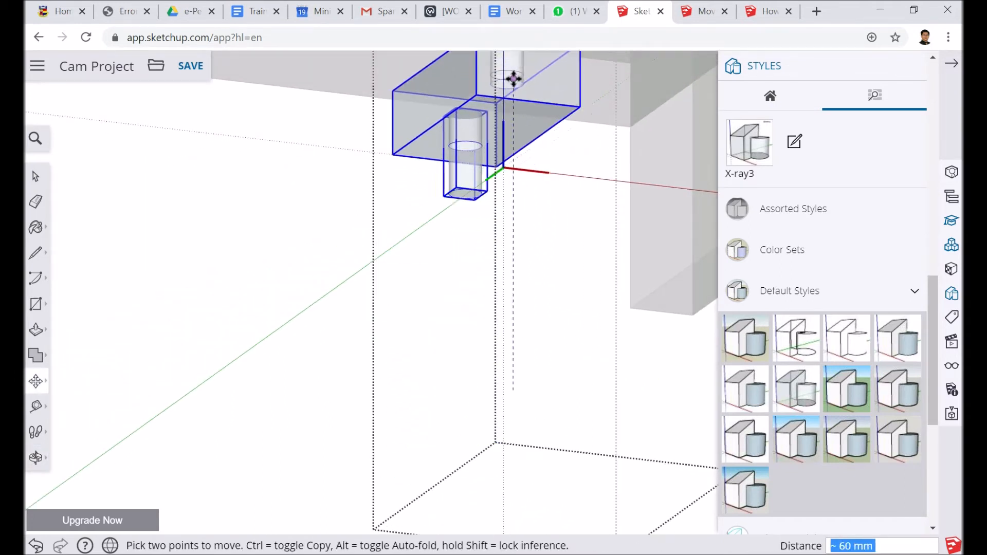
type("60")
key("Return")
- Close the Cam Assembly component and move the whole assembly down 1 mm along the blue axis
middle_click_drag(553, 167, 537, 127)
scroll(537, 92, "up", 6)
scroll(533, 81, "up", 4)
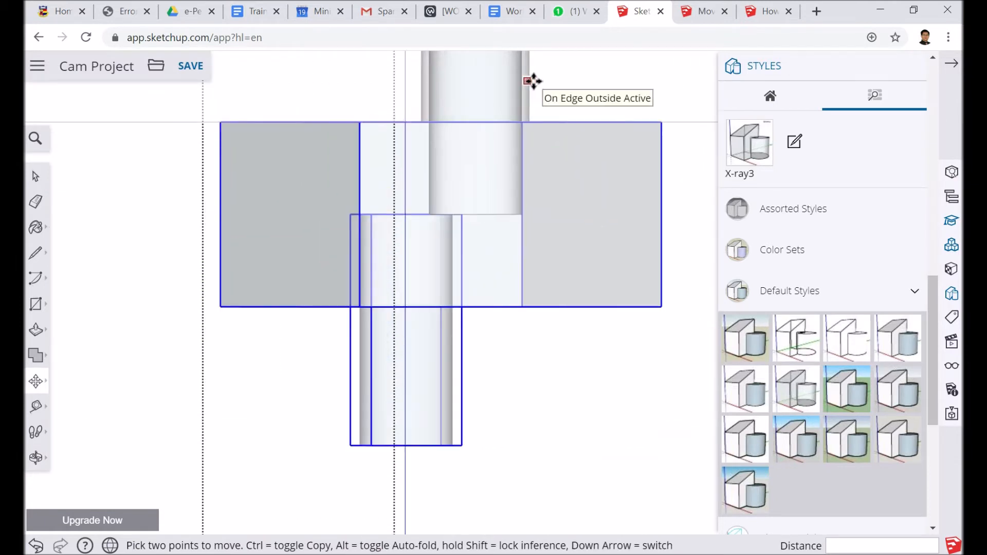
middle_click_drag(524, 235, 396, 235)
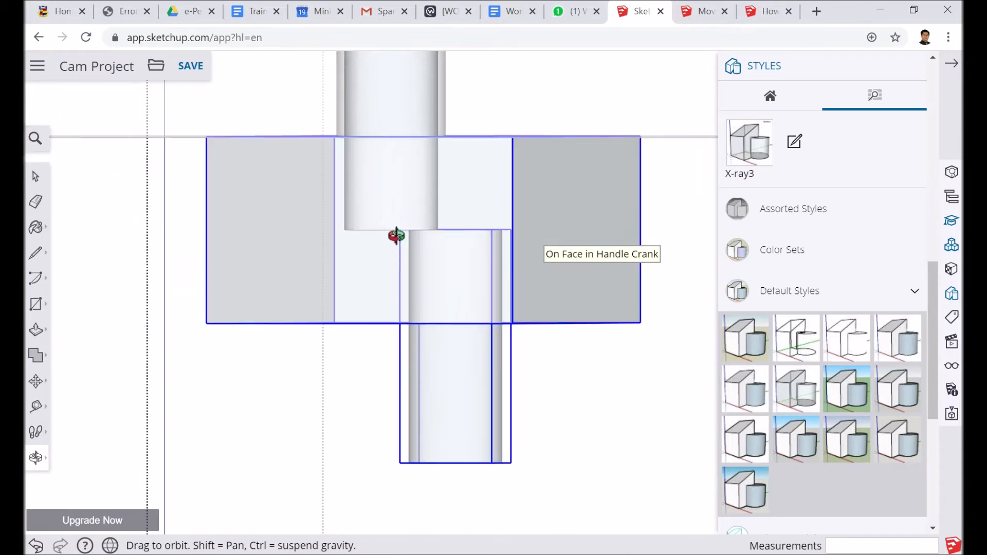
scroll(409, 234, "down", 6)
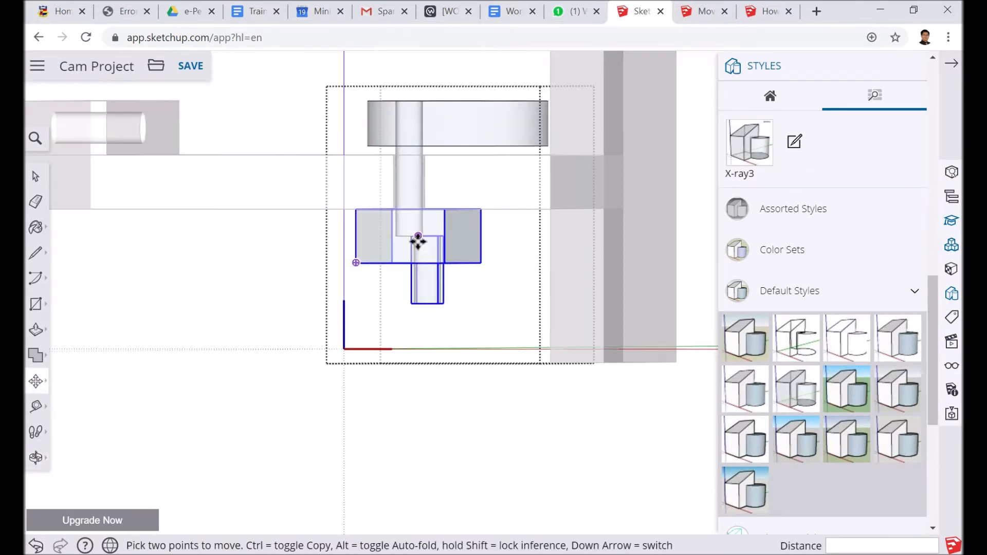
right_click(238, 284)
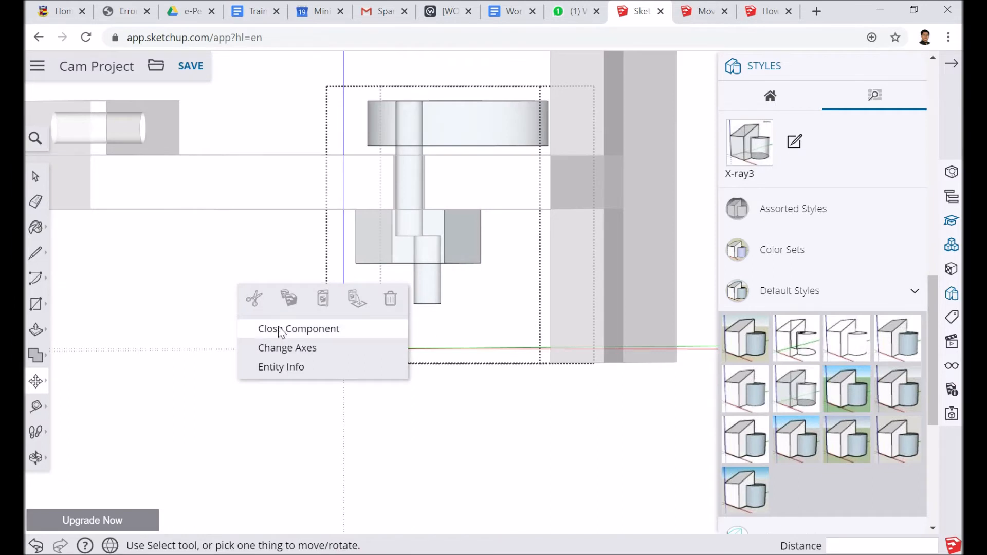
left_click(281, 329)
left_click(461, 124)
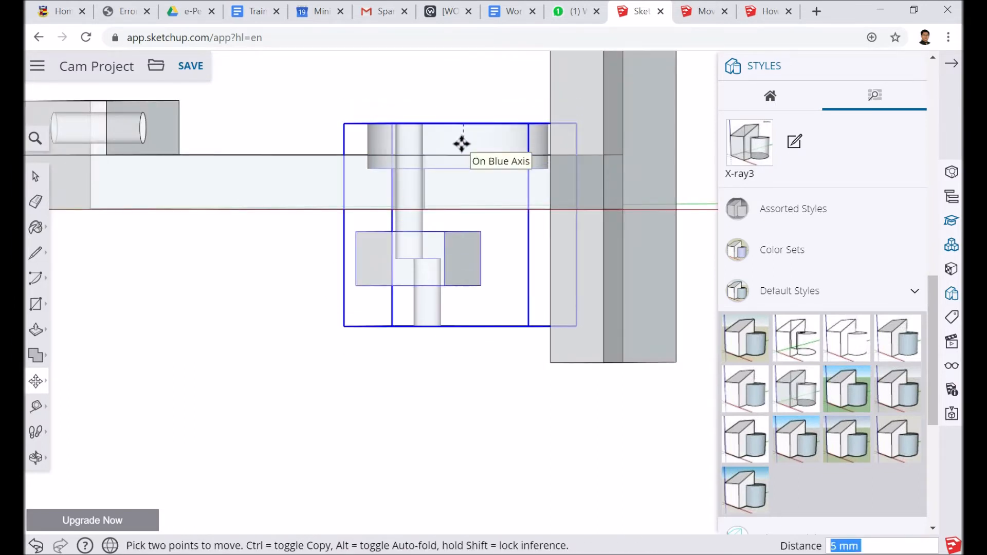
type("1")
key("Return")
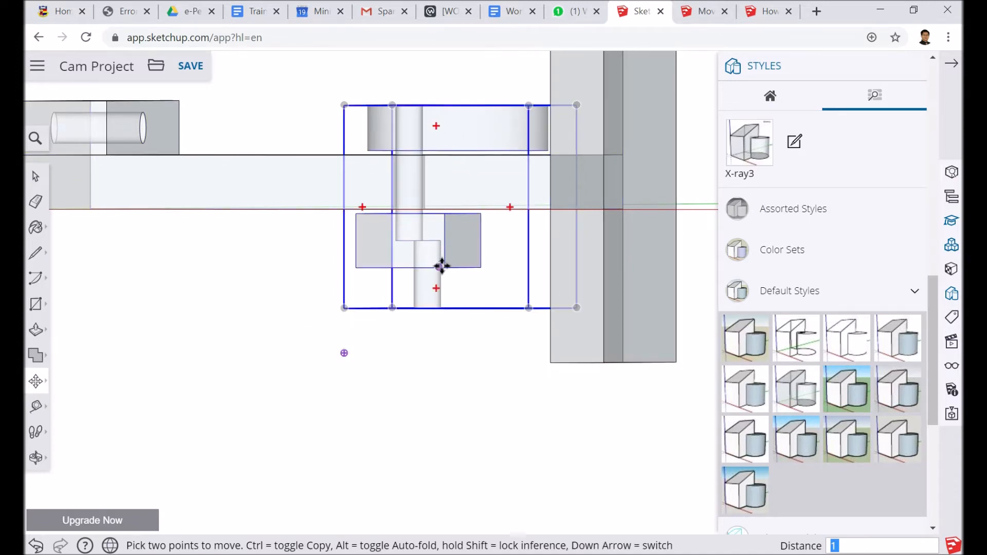
- Replace the X-ray style with the Shaded with textures style and clear the selection
key("o")
left_click_drag(242, 330, 661, 308)
key("m")
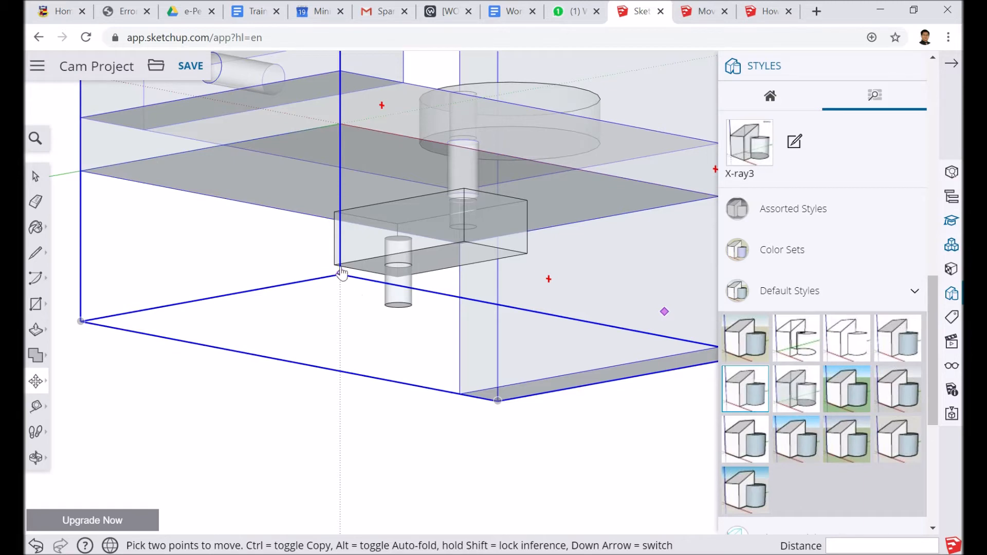
scroll(359, 260, "down", 3)
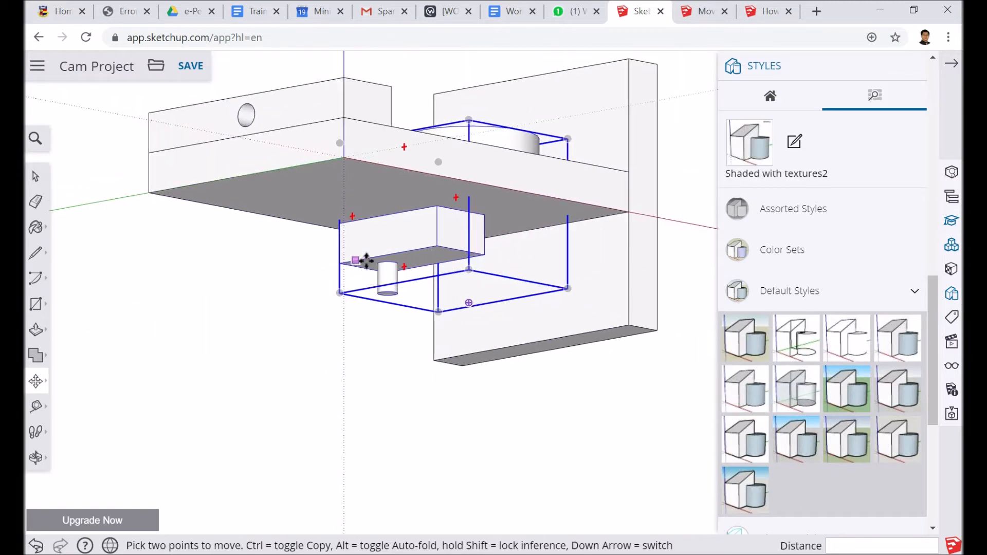
left_click(36, 177)
key("o")
left_click_drag(495, 384, 210, 218)
key("space")
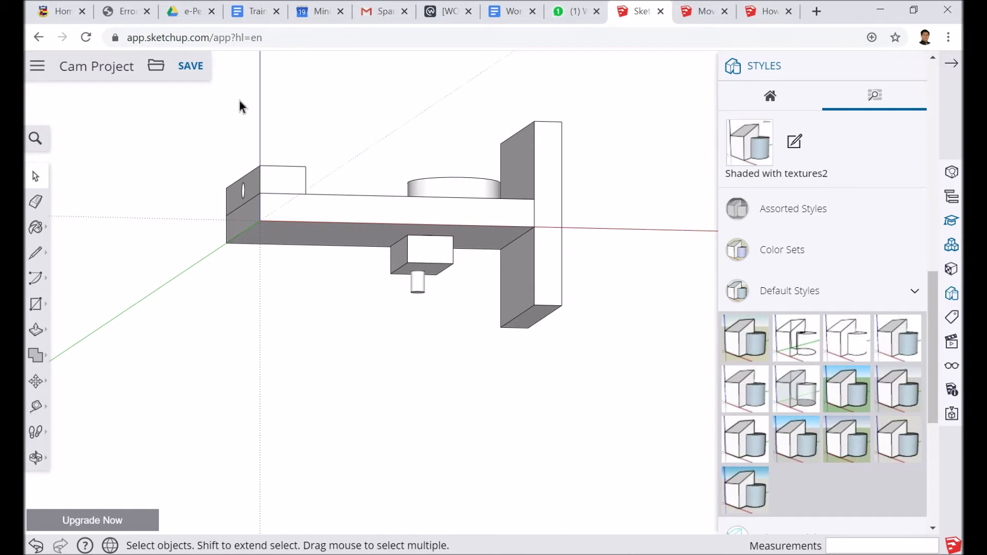
- Select the base and the Cam Assembly together and make them one component with a definition name starting with Cam
key("o")
left_click_drag(368, 152, 329, 195)
key("space")
left_click_drag(183, 91, 660, 404)
right_click(603, 291)
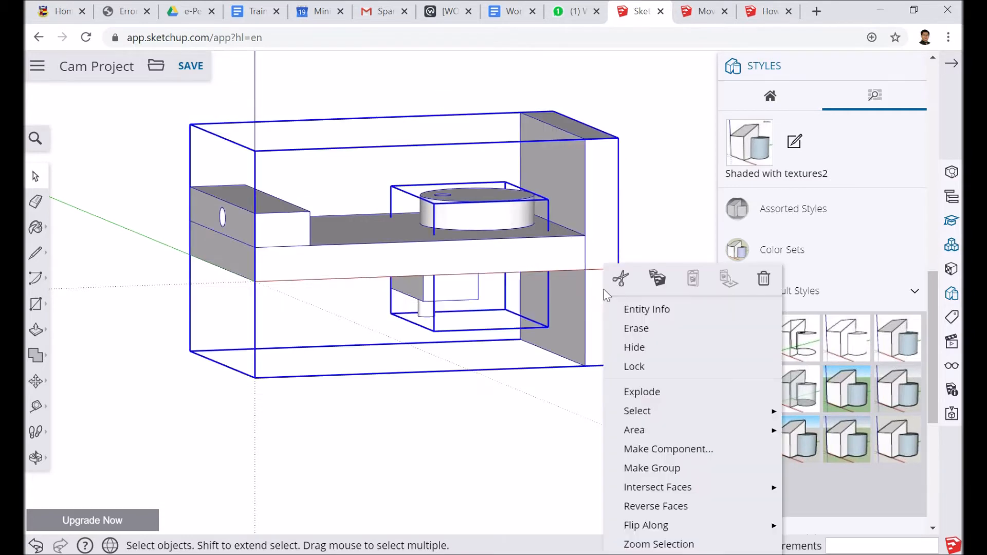
left_click(668, 450)
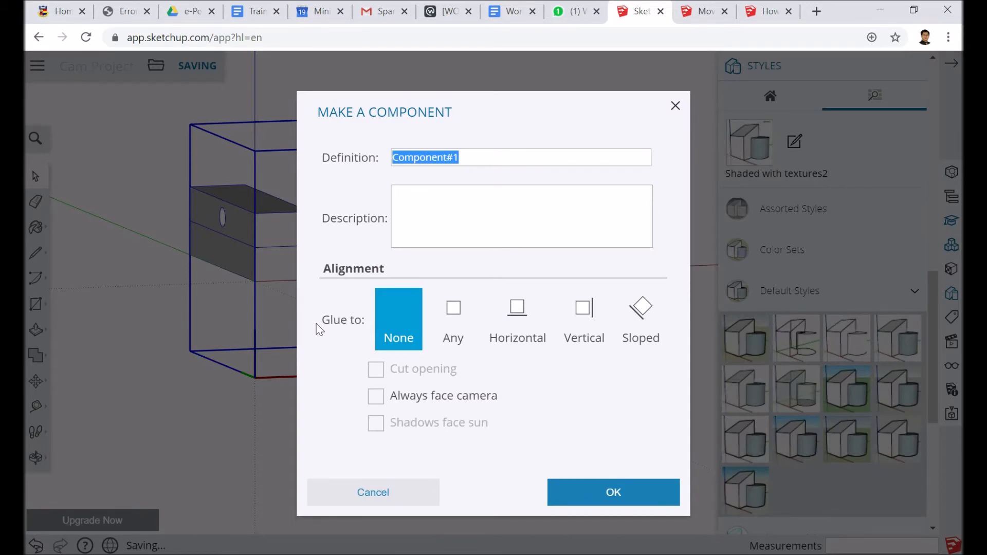
type("Cam ")
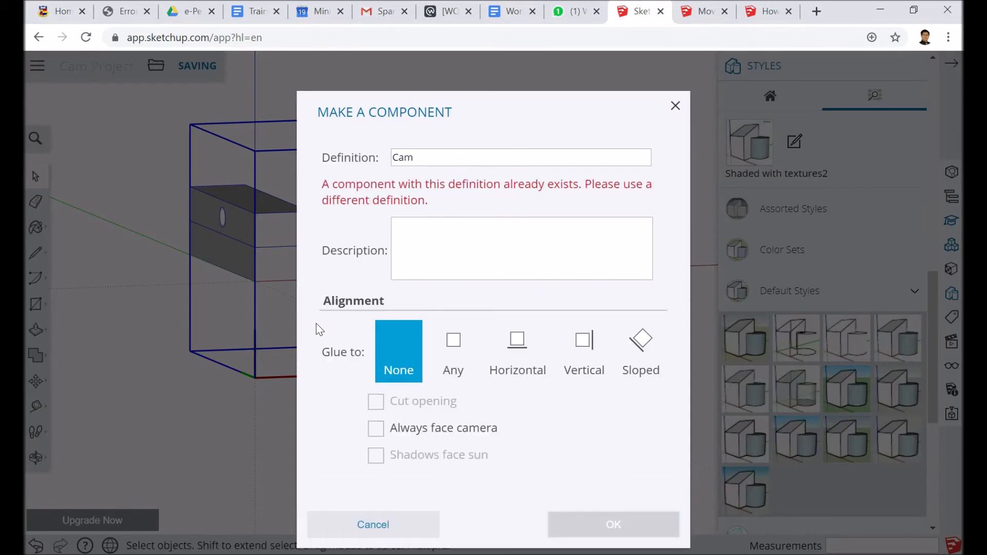
type("a")
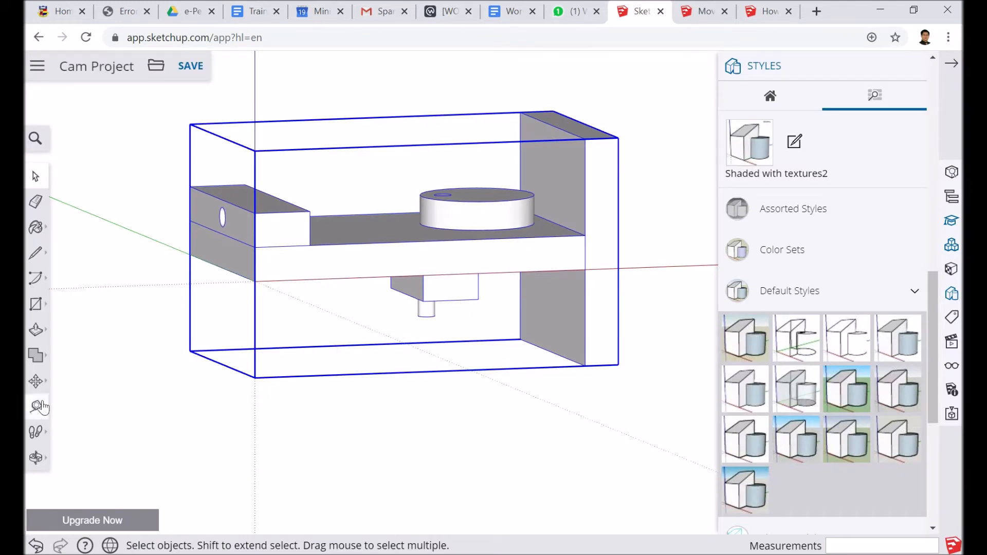
- Rotate the combined component 90 degrees about the green axis so it stands upright, and move its lower front corner onto the origin
left_click(36, 381)
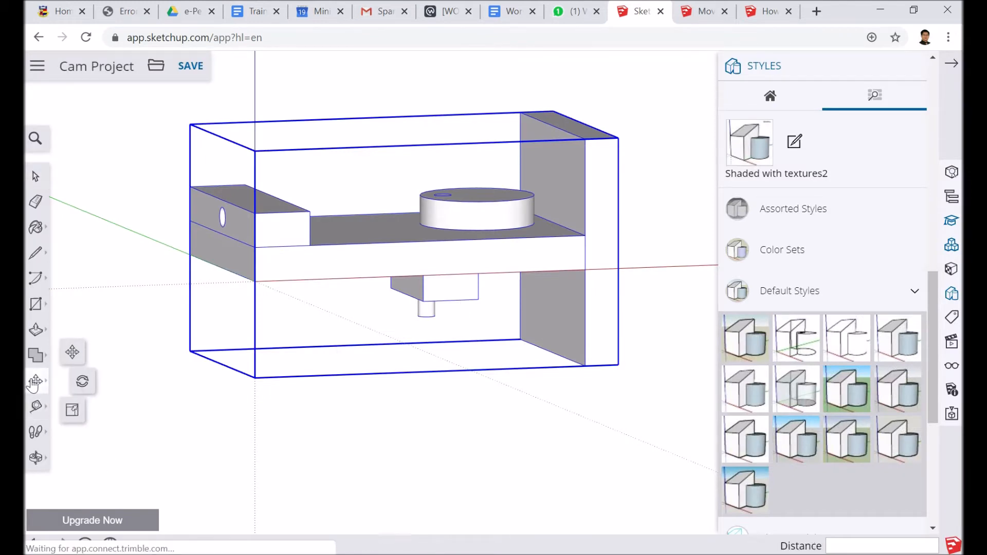
left_click(288, 266)
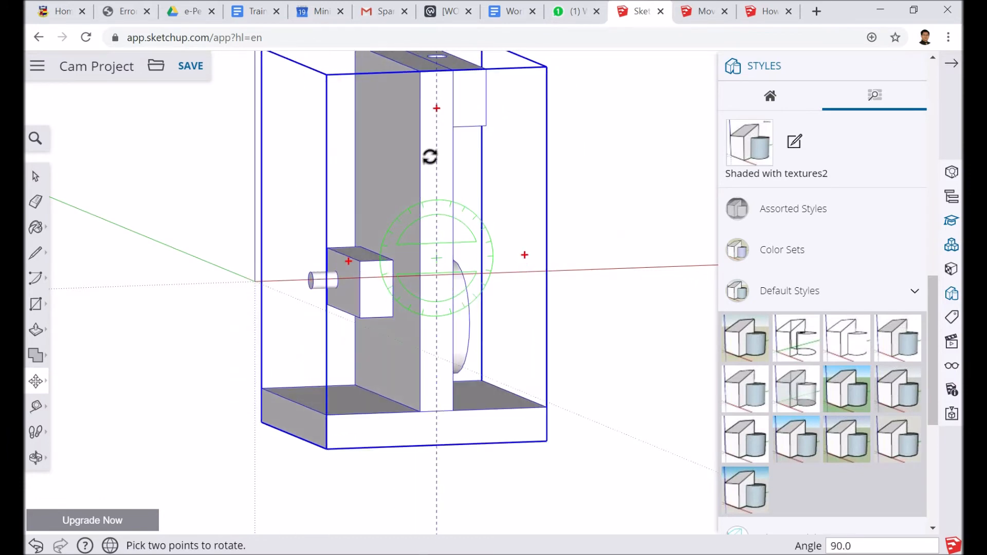
left_click(430, 156)
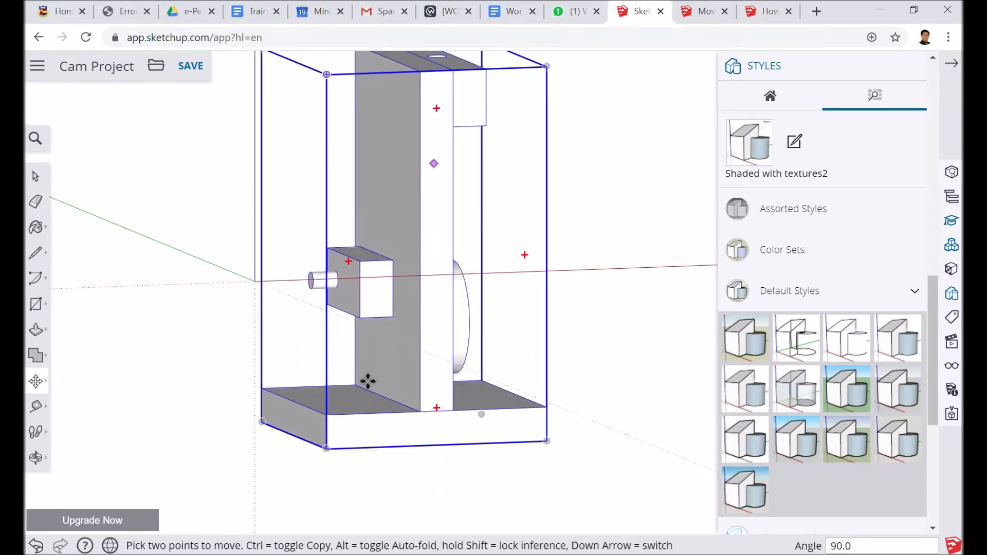
left_click(324, 448)
left_click(253, 284)
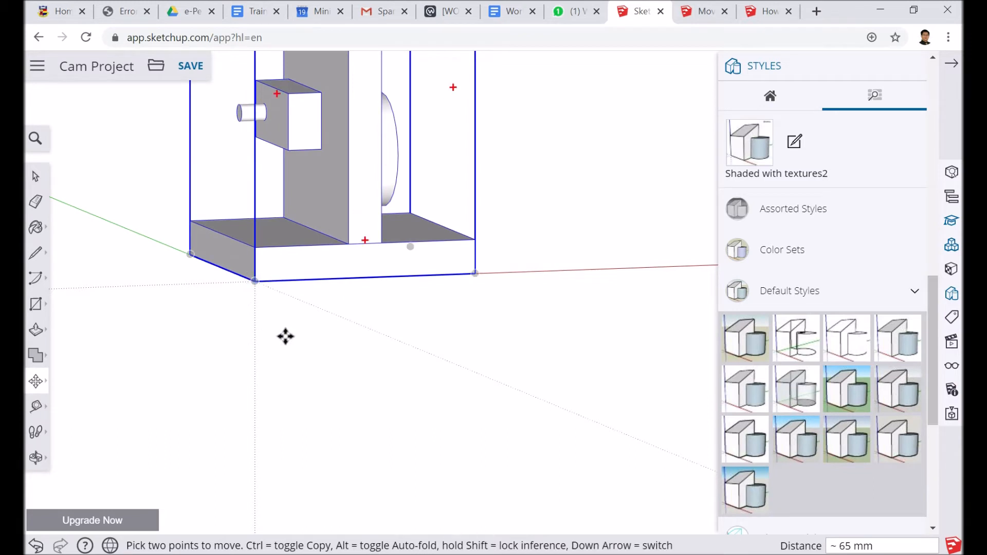
- Show the whole upright model from the cam side in the isometric standard view
left_click(36, 457)
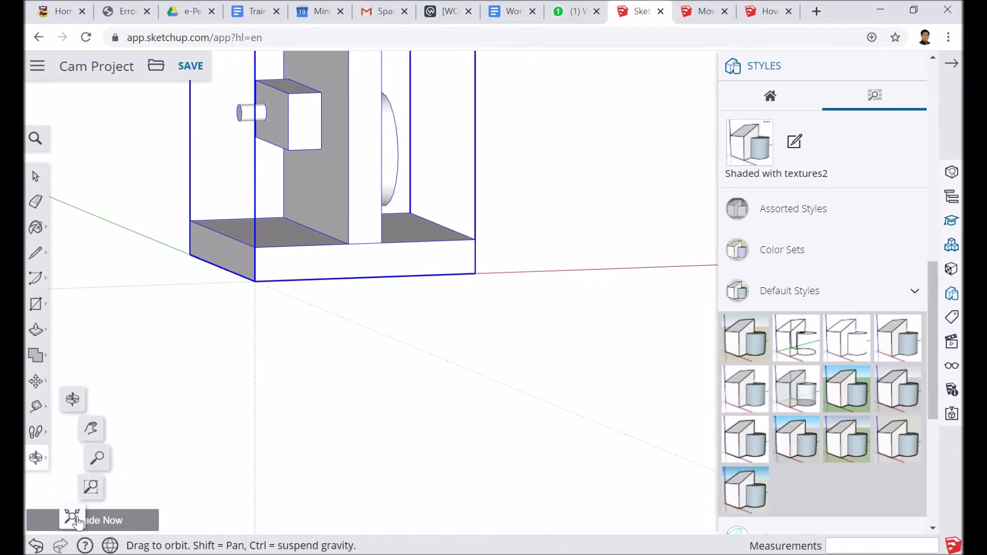
left_click(71, 513)
left_click_drag(458, 374, 507, 403)
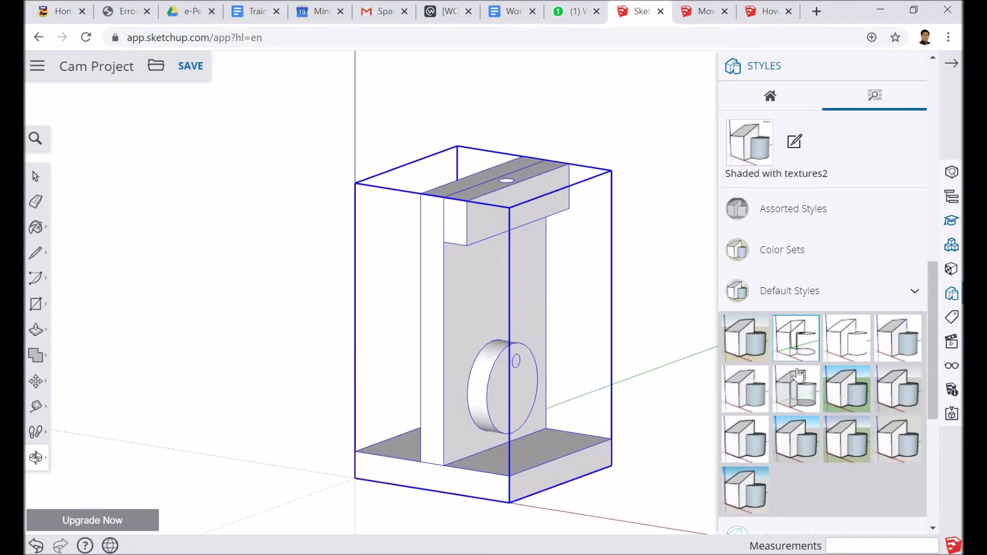
left_click(951, 365)
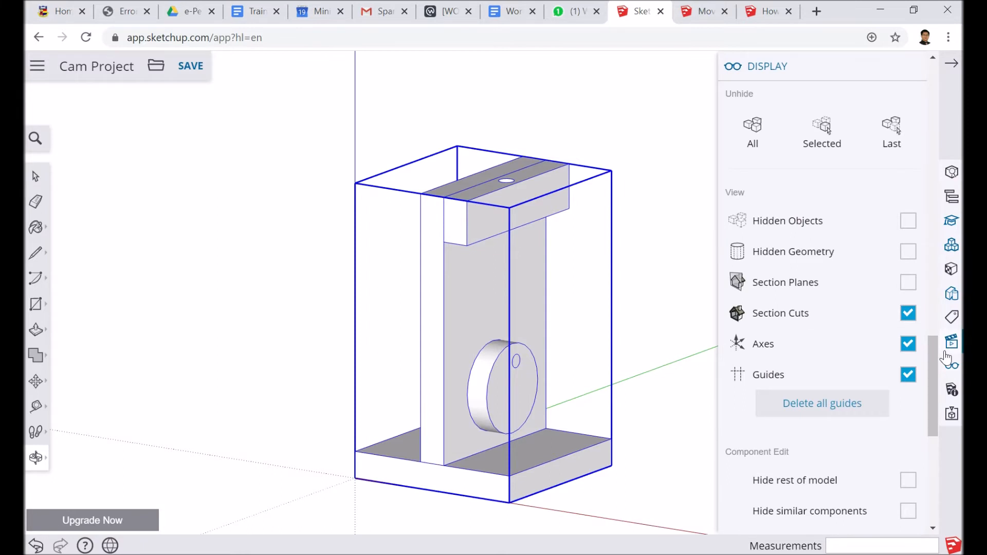
left_click(948, 351)
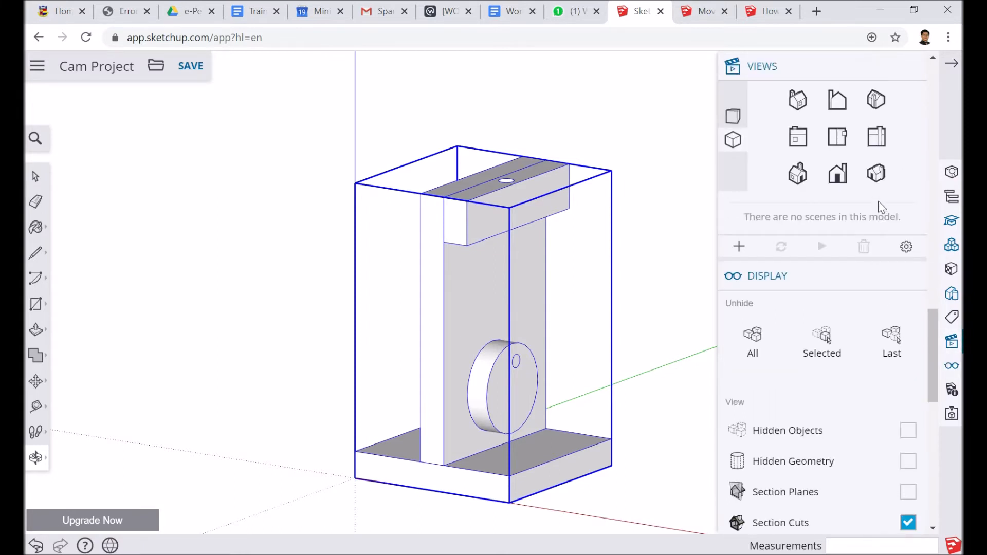
left_click(875, 173)
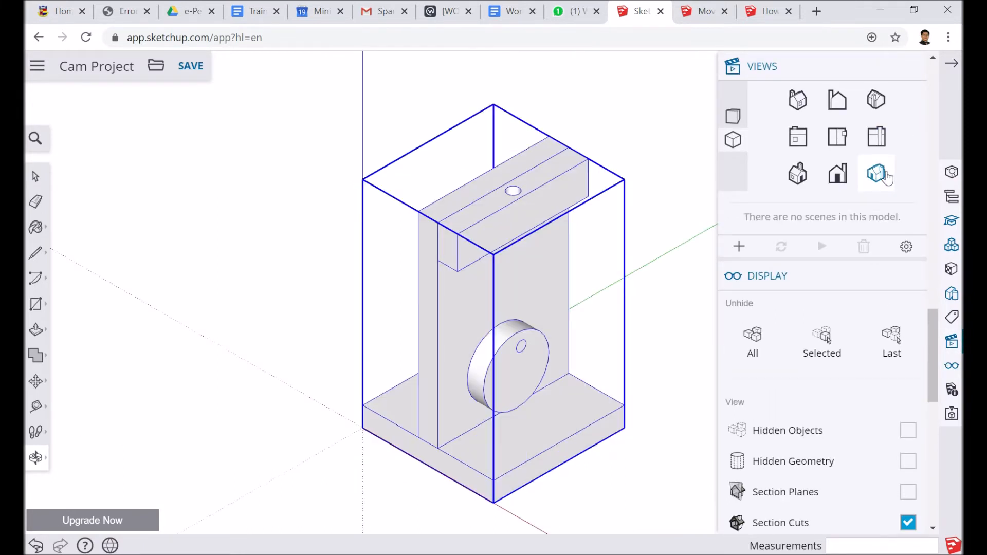
- Return the model to the isometric standard view, collapse the view and display settings, and leave space beside the model
scroll(557, 390, "up", 5)
left_click_drag(529, 390, 452, 411)
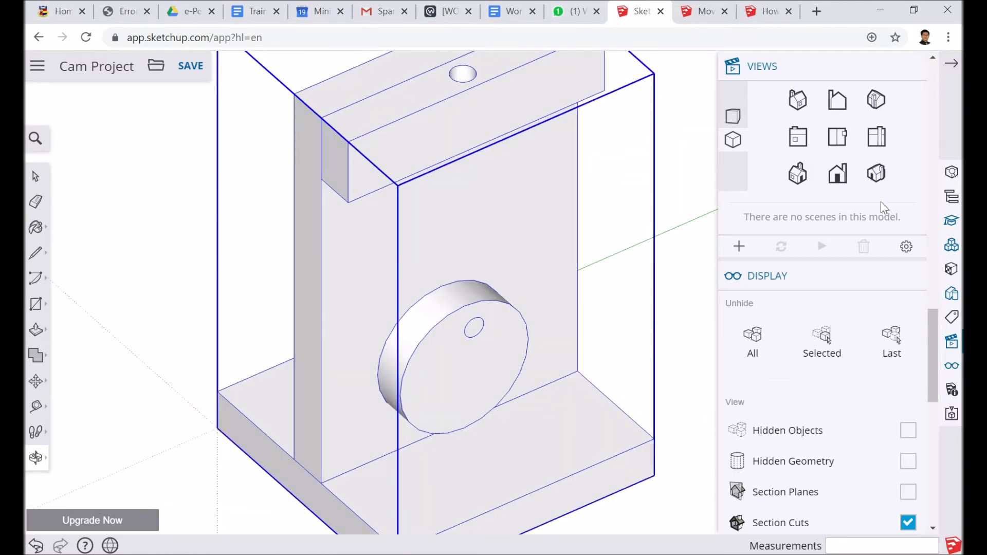
left_click(876, 178)
left_click(950, 64)
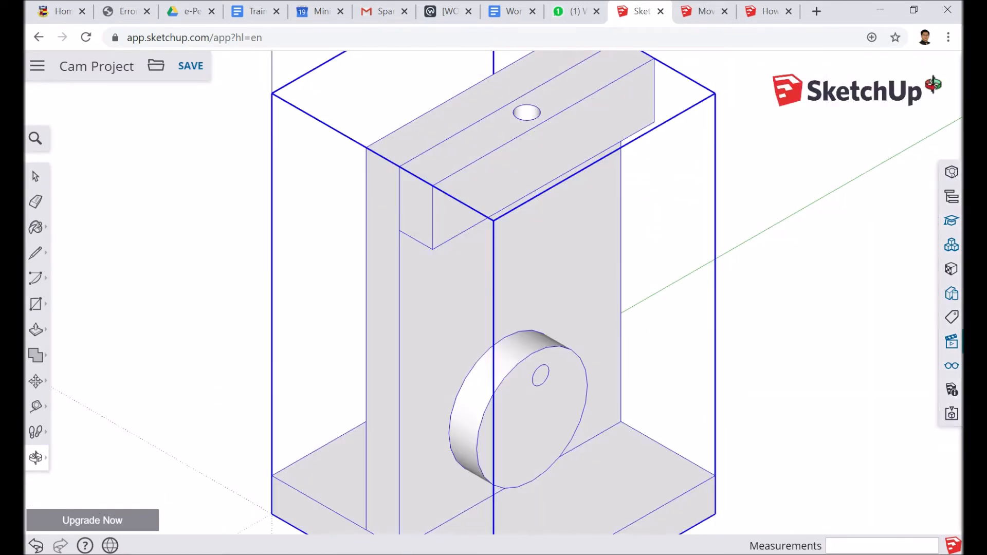
scroll(671, 309, "down", 4)
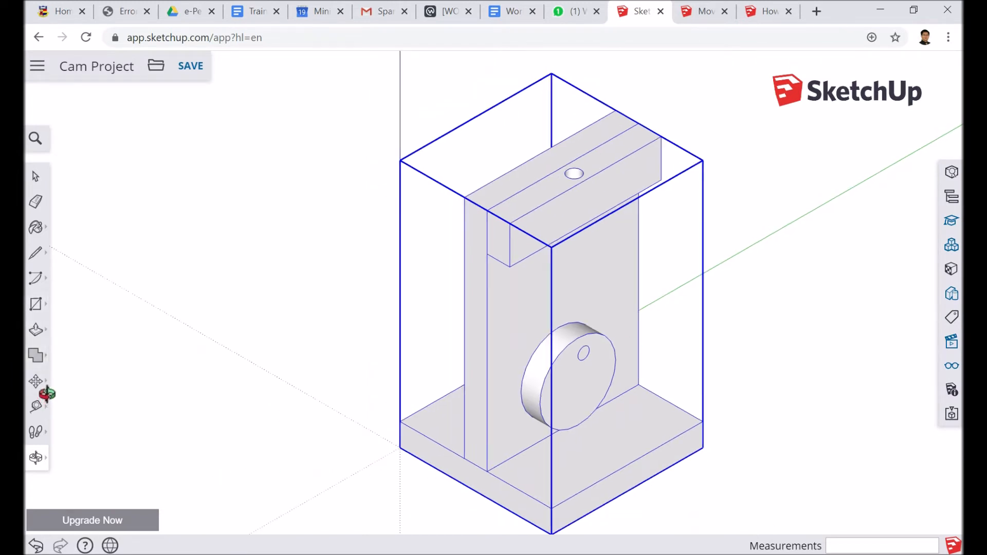
- Draw a 12 by 60 mm rectangle on the ground beside the upright cam model, with its long side along the green axis
left_click(36, 307)
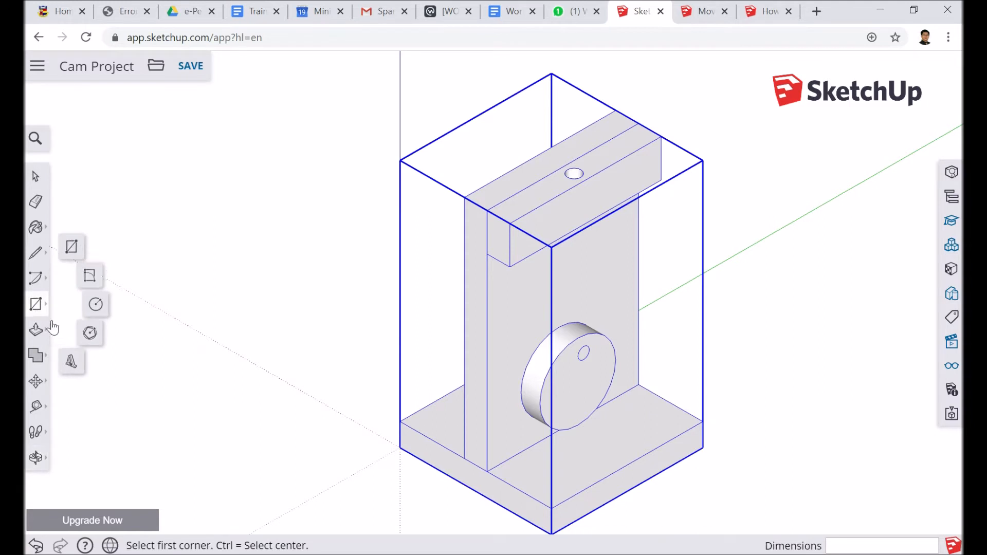
left_click(83, 254)
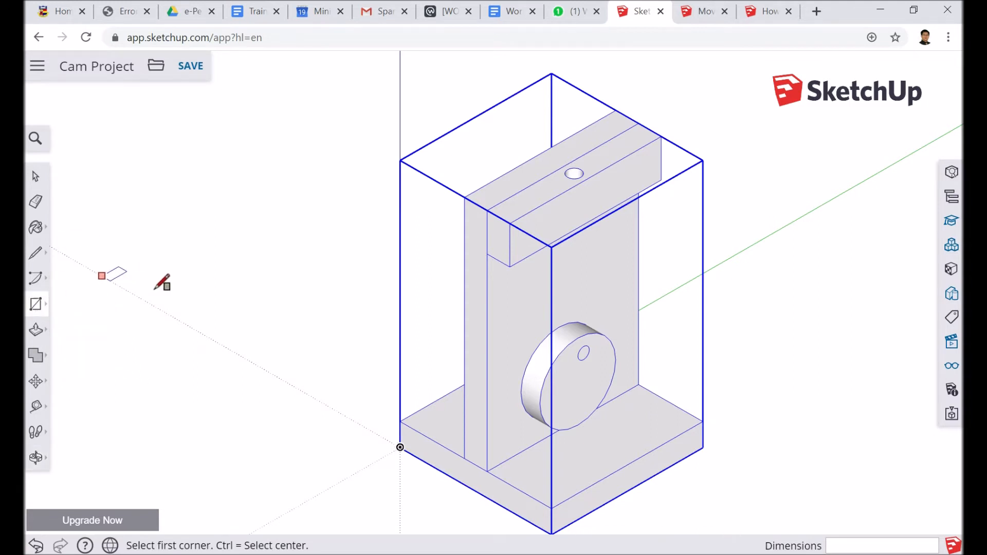
left_click(133, 400)
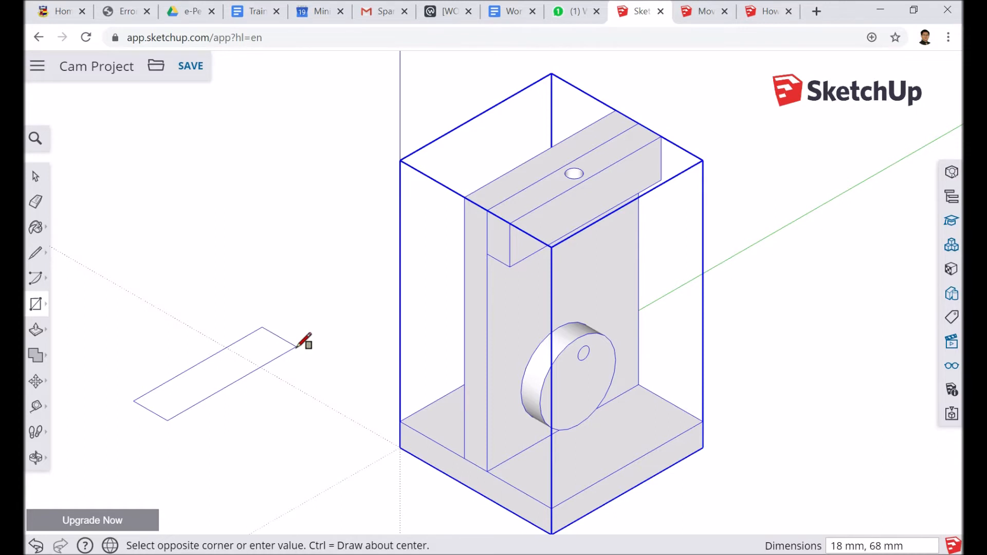
type("1")
key("Return")
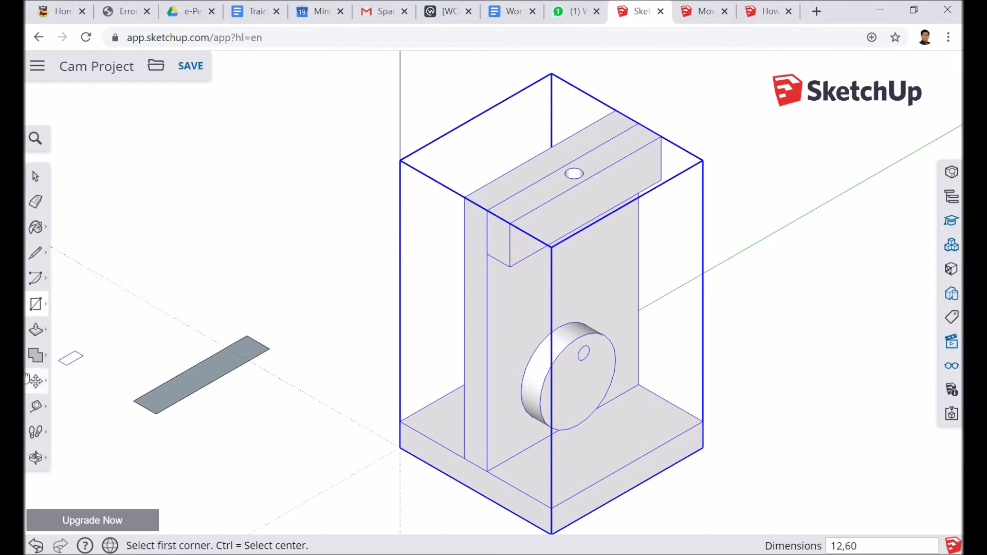
- Pull the 12 by 60 mm rectangle up into a block 12 mm high
left_click(36, 330)
left_click(182, 383)
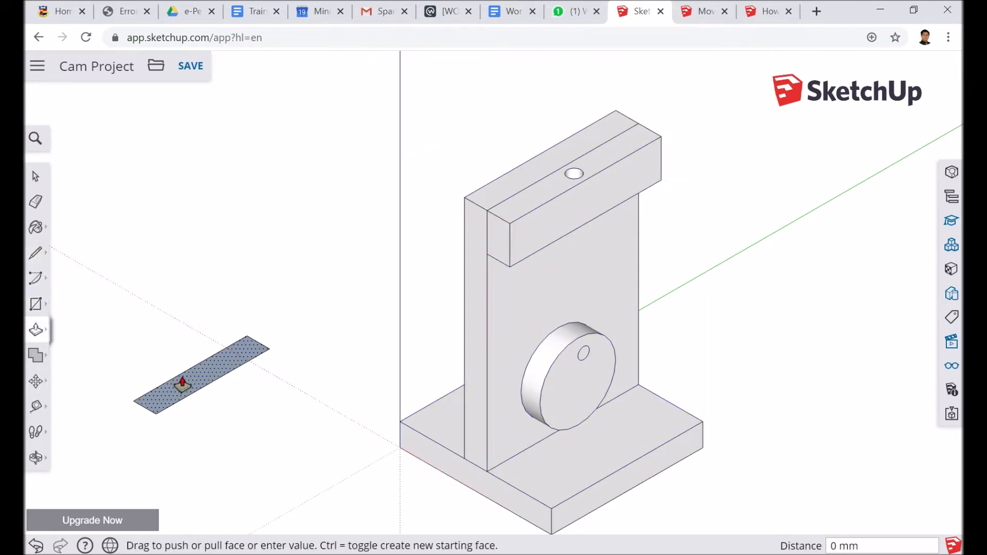
left_click(168, 330)
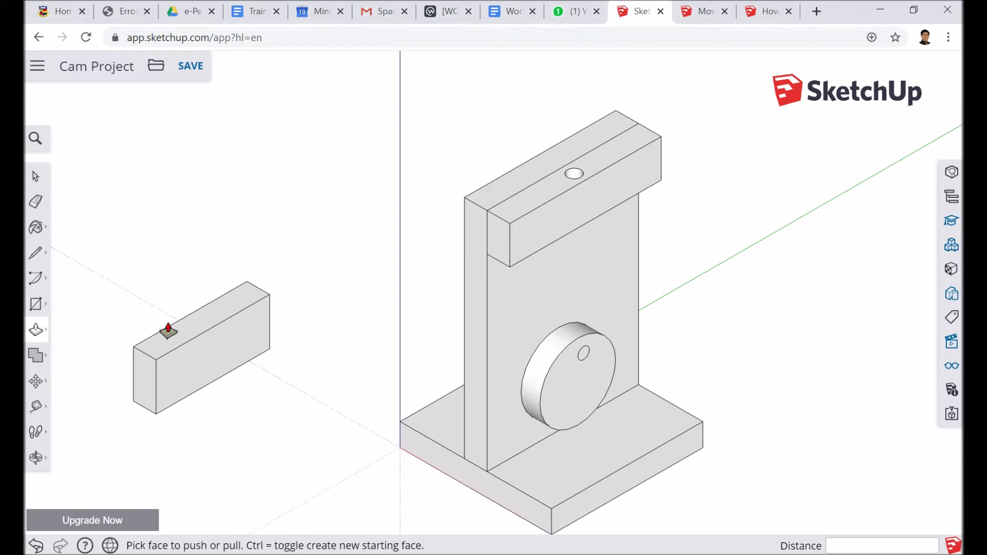
left_click(168, 330)
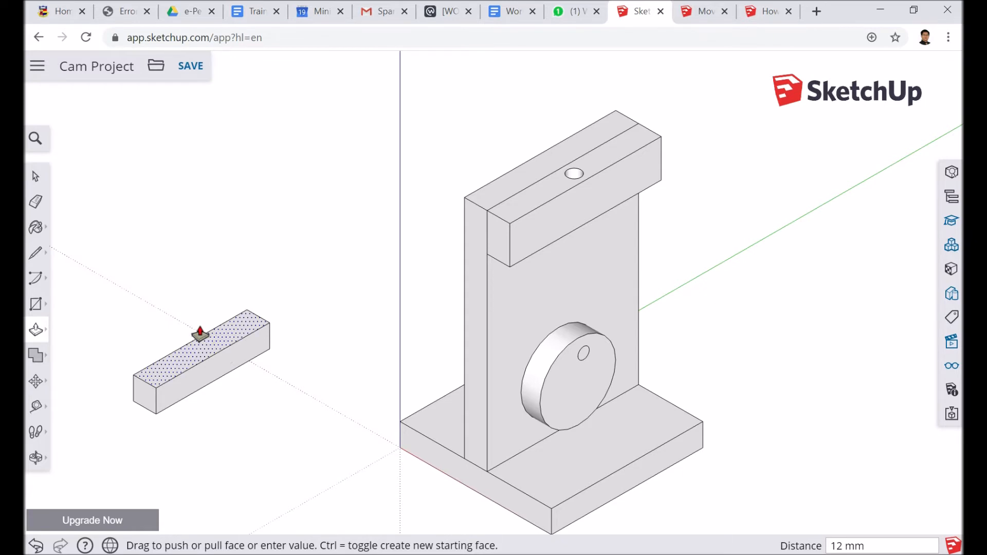
scroll(200, 335, "up", 4)
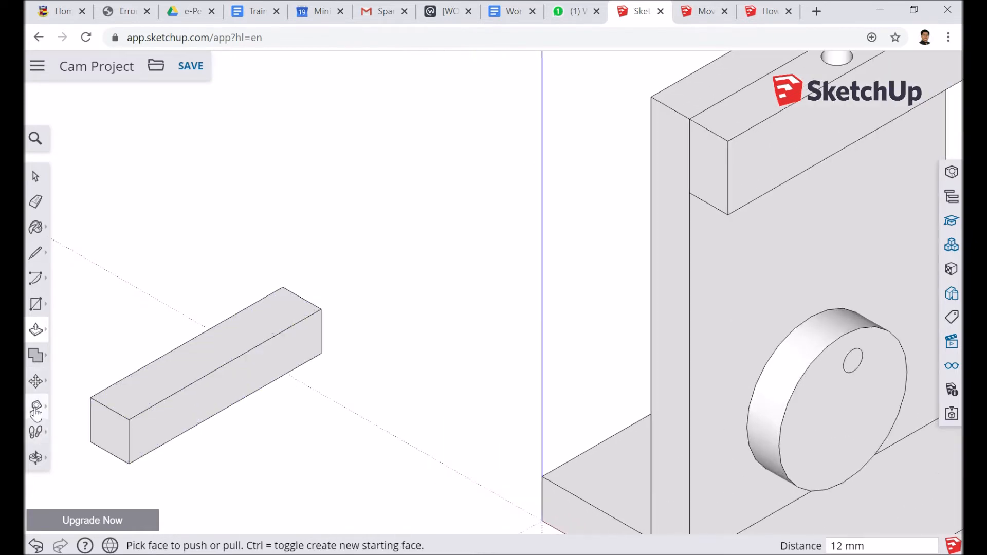
- Place two crossing guide lines through the centre of the block's top face, one lengthwise and one crosswise
left_click(36, 411)
left_click(148, 364)
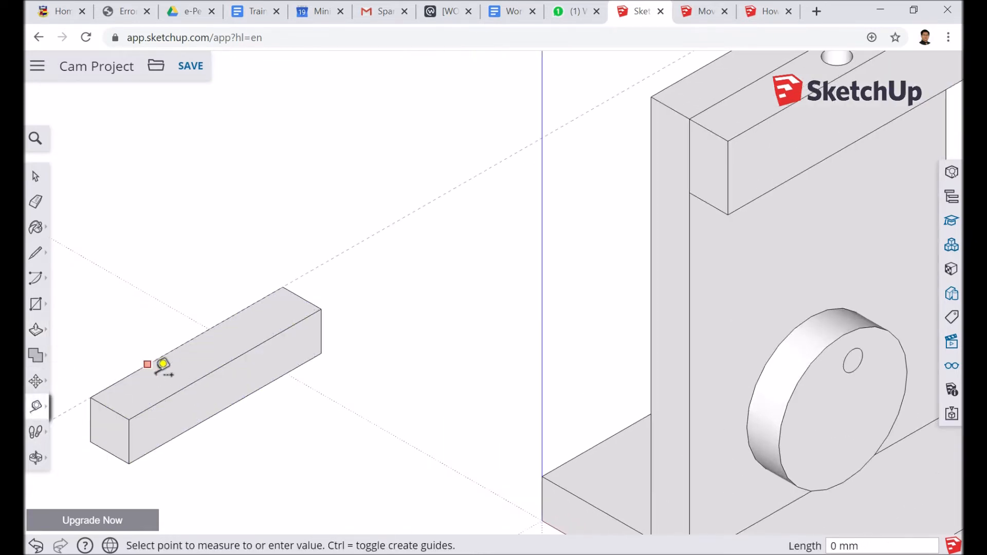
left_click(123, 403)
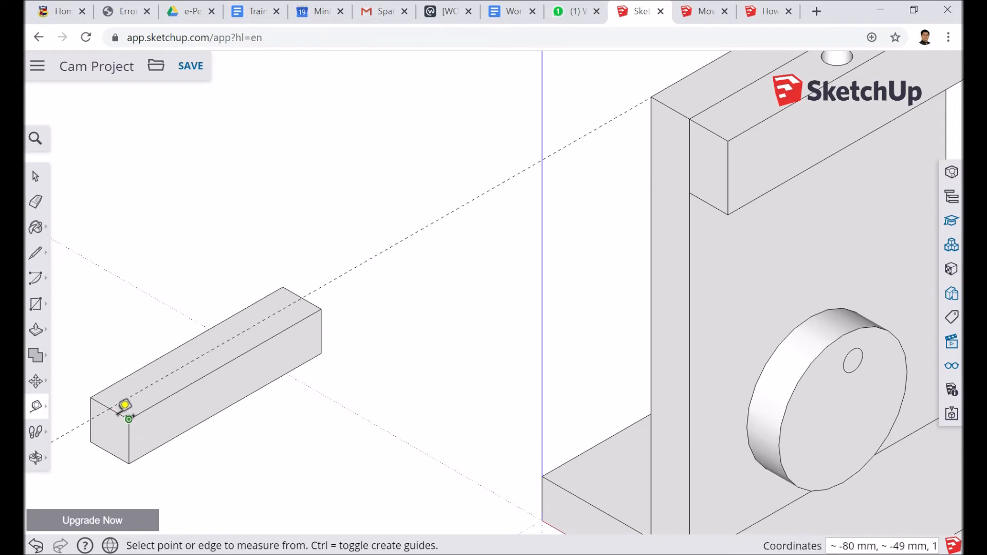
left_click(125, 406)
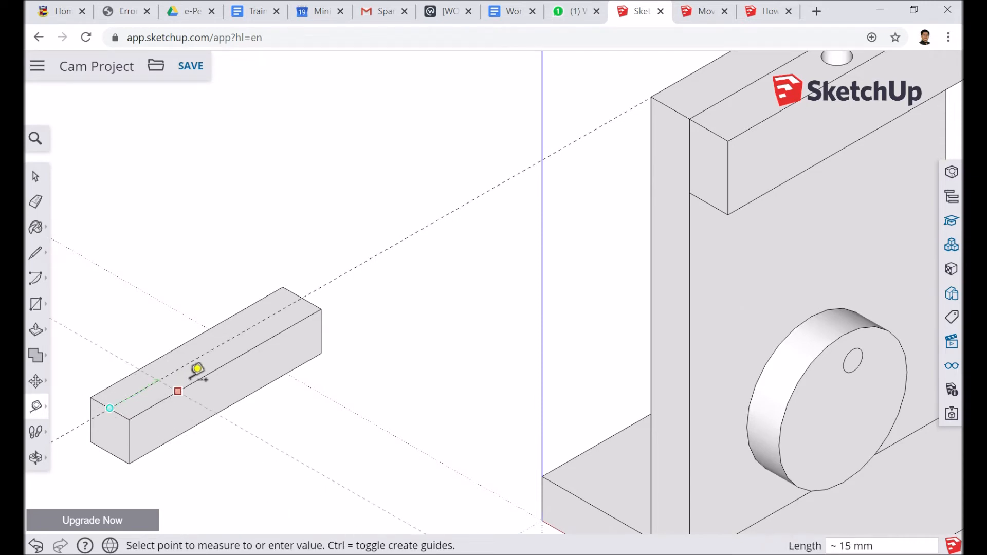
left_click(225, 365)
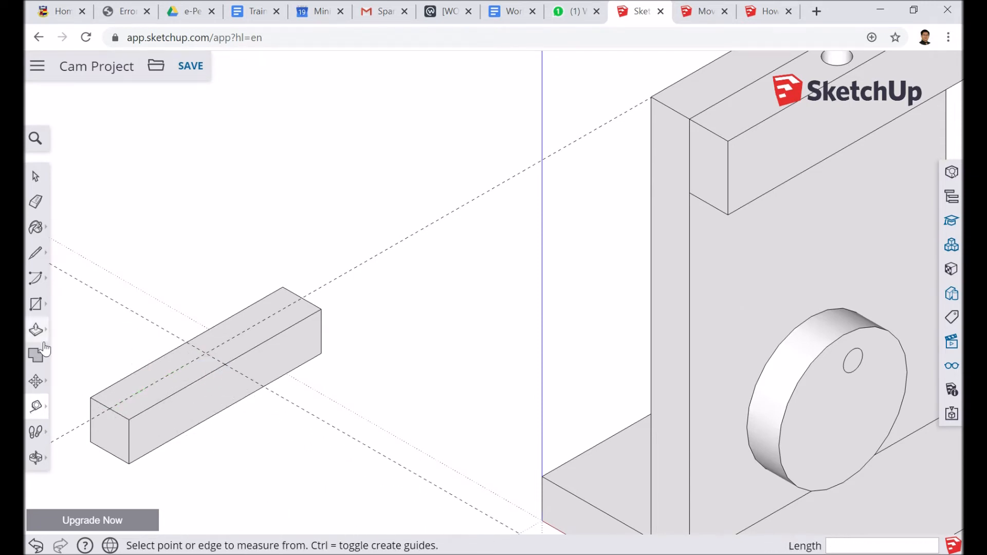
- Draw a circle of radius 3 mm at the guide intersection on the block's top face and push it in 6 mm
left_click(36, 304)
left_click(97, 308)
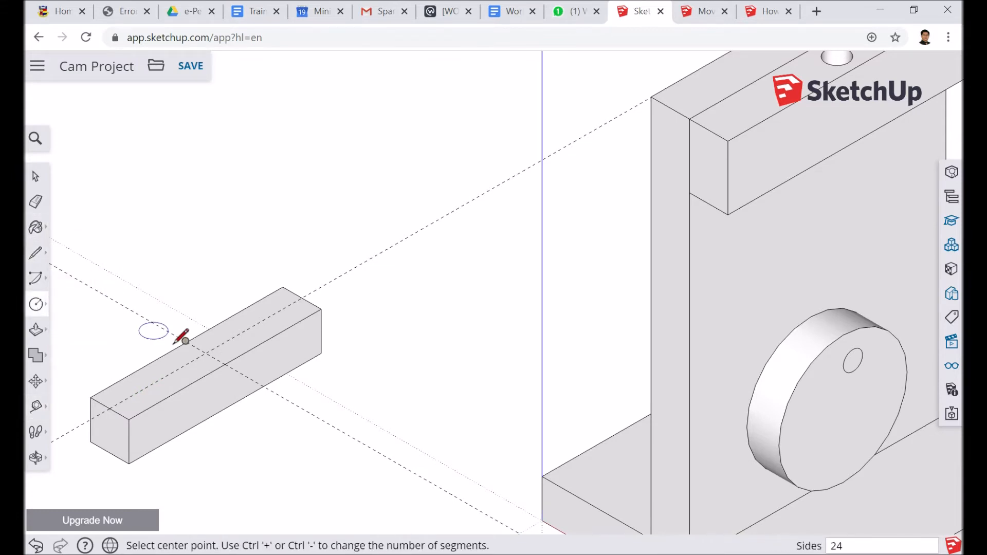
left_click(206, 352)
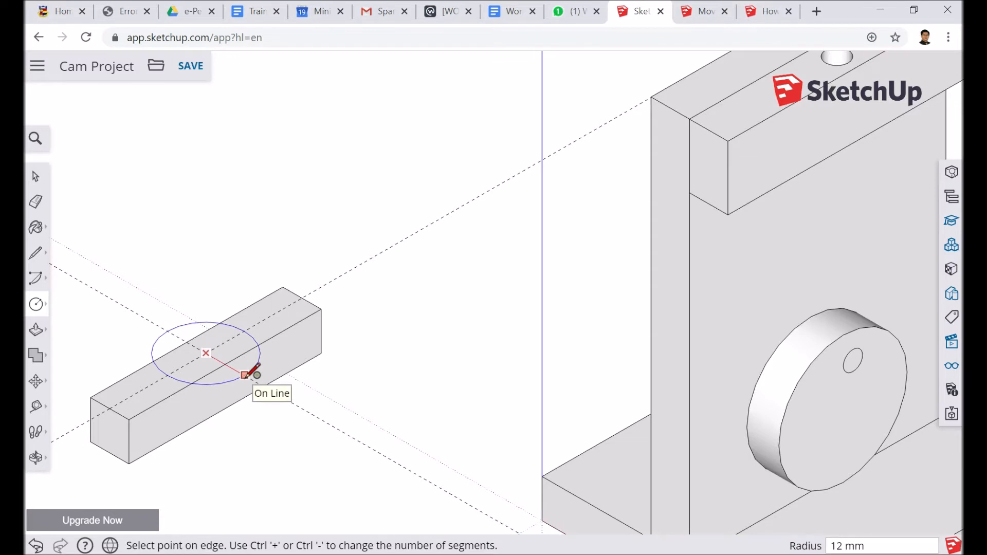
key("Return")
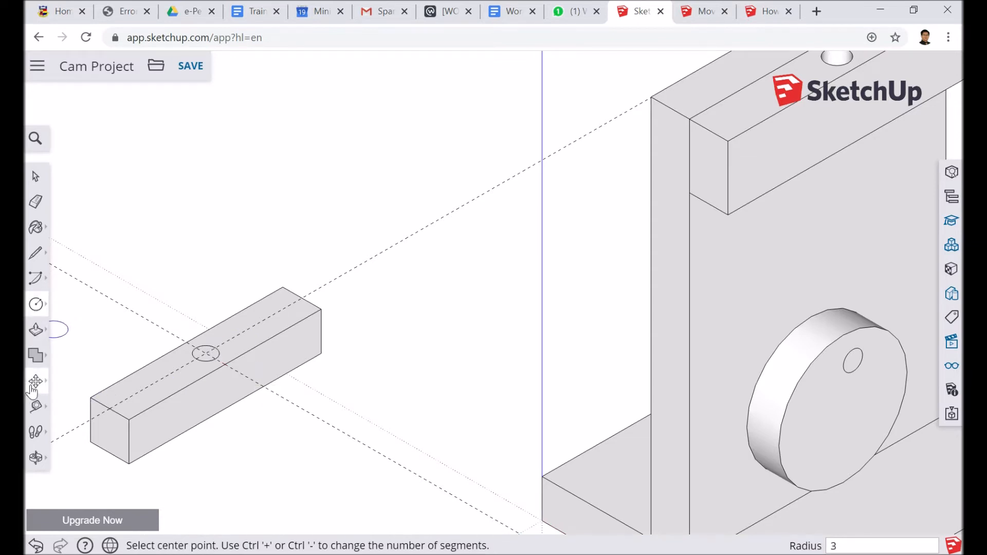
left_click(35, 329)
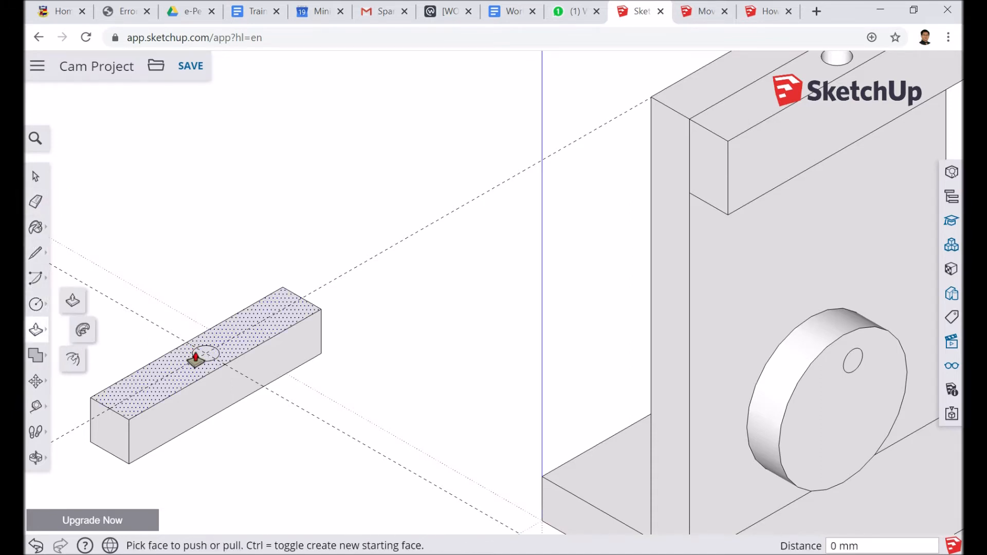
left_click(202, 362)
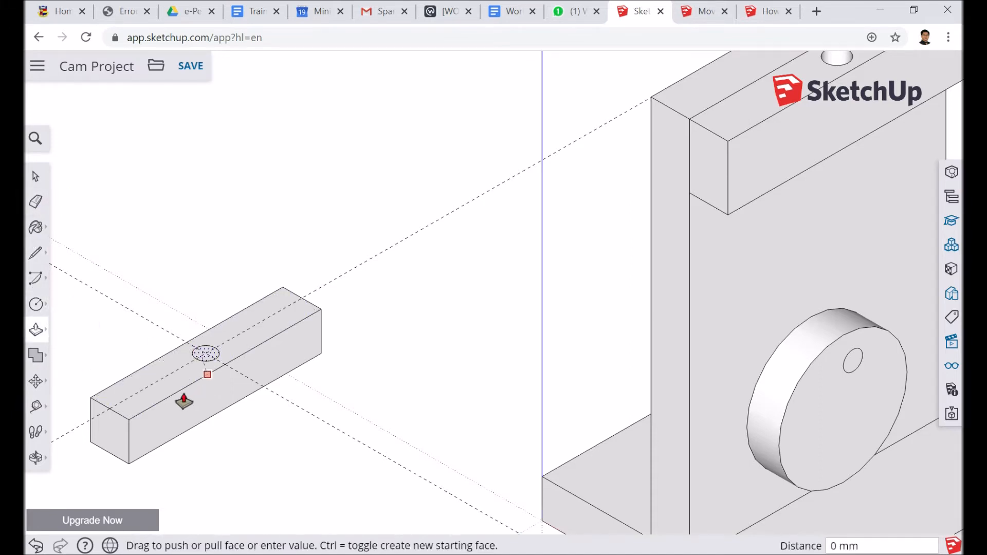
left_click(126, 446)
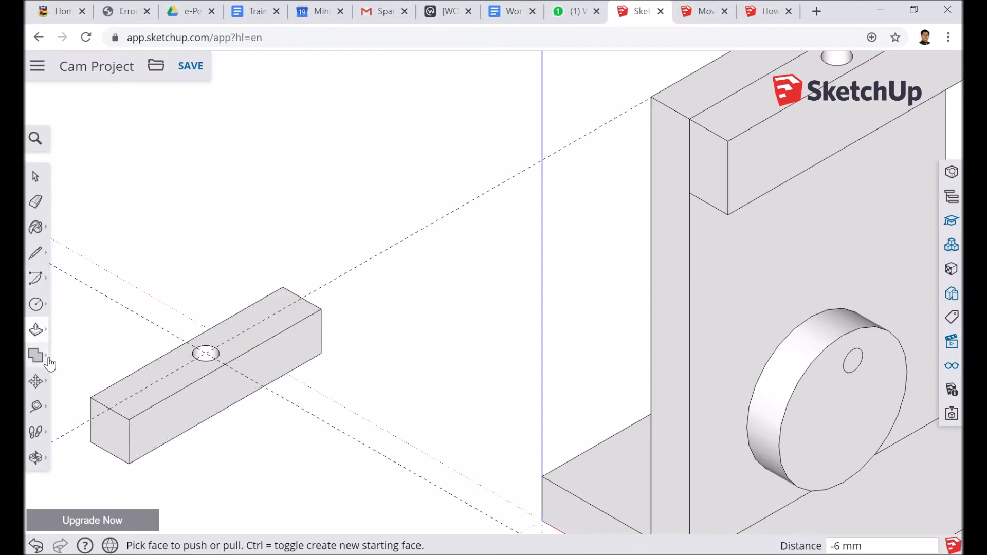
- Draw a circle of radius 3 mm on the ground beside the block and pull it up into a 60 mm tall rod
left_click(36, 304)
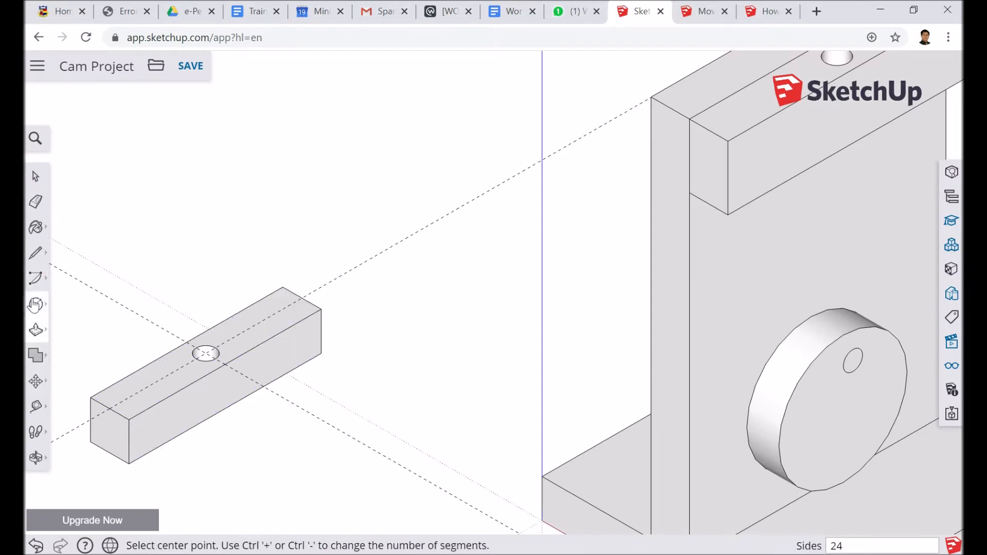
left_click(139, 272)
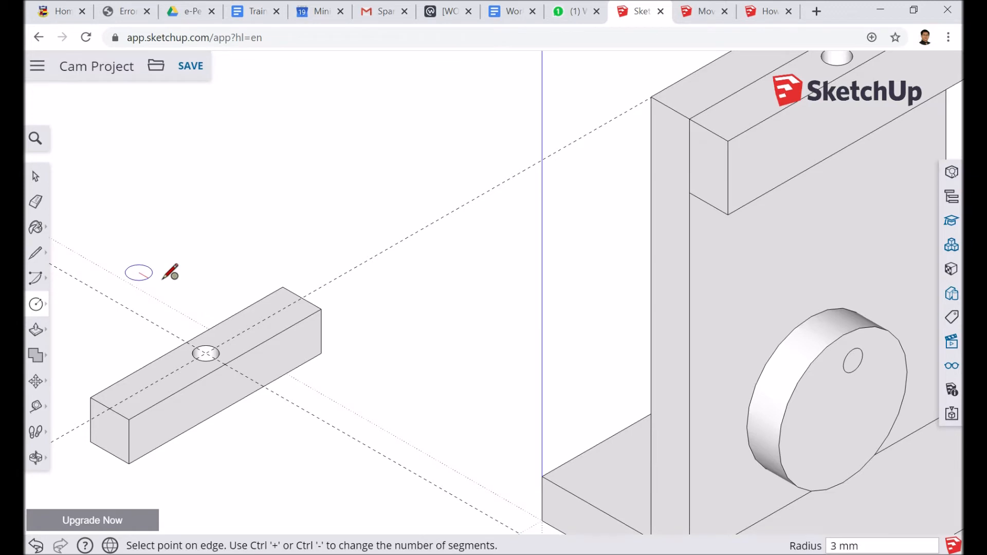
key("Return")
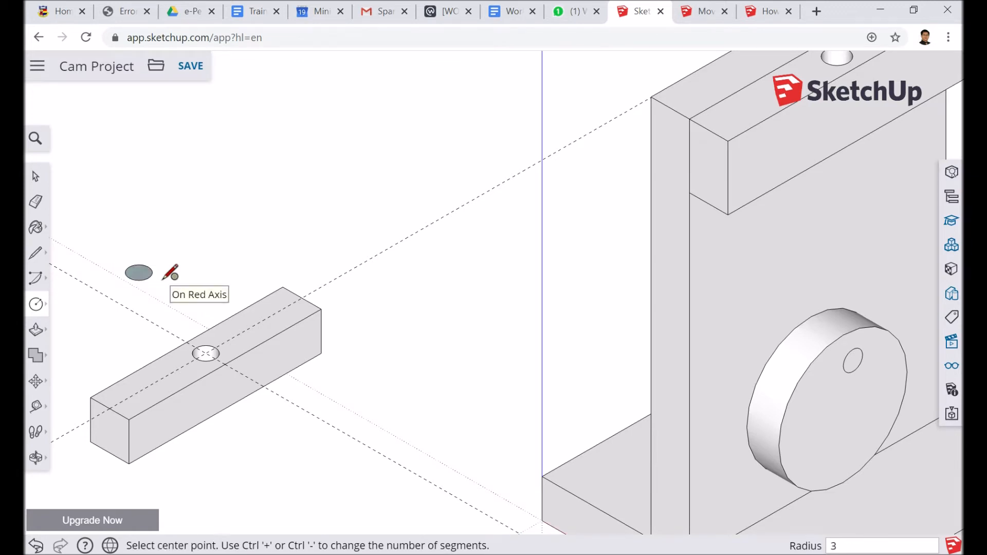
left_click(35, 330)
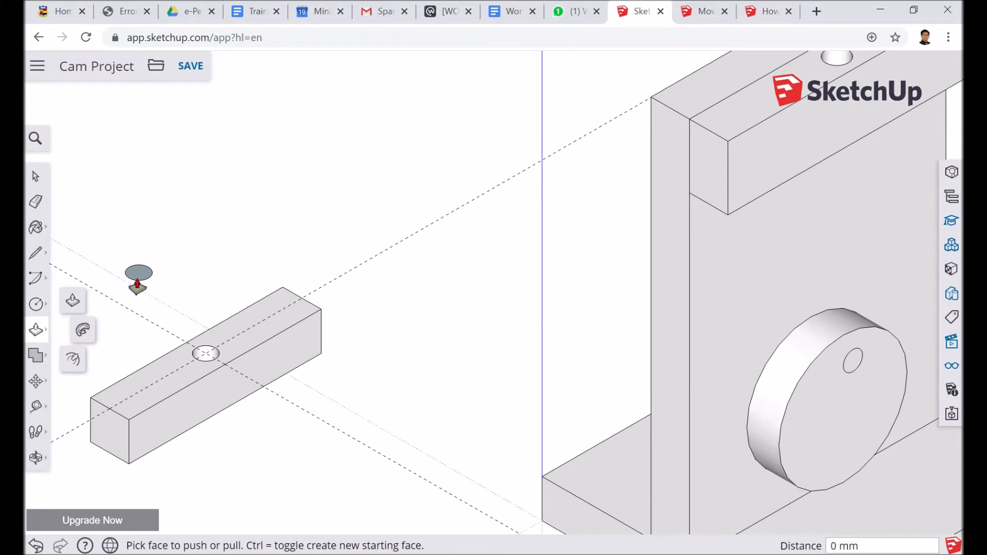
left_click(137, 273)
left_click(133, 183)
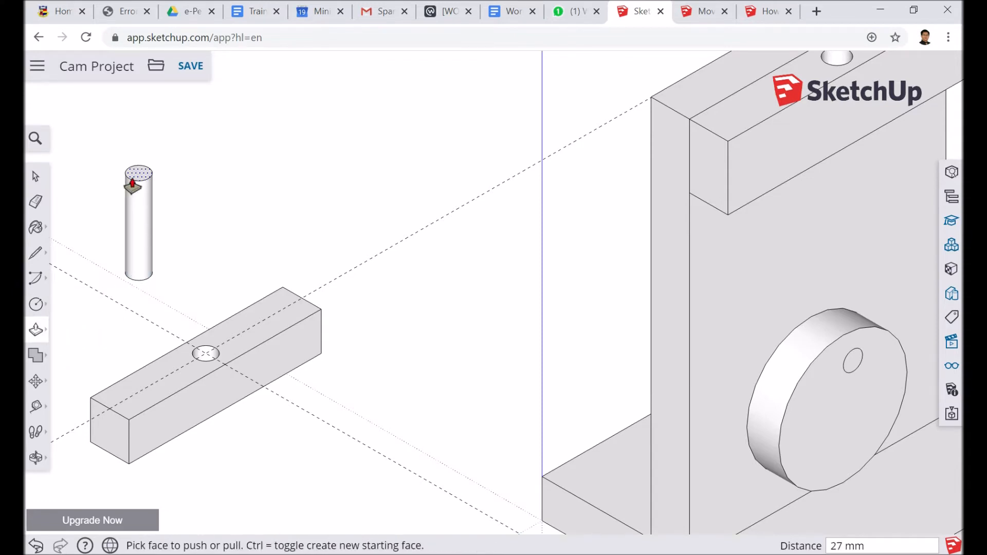
left_click(133, 185)
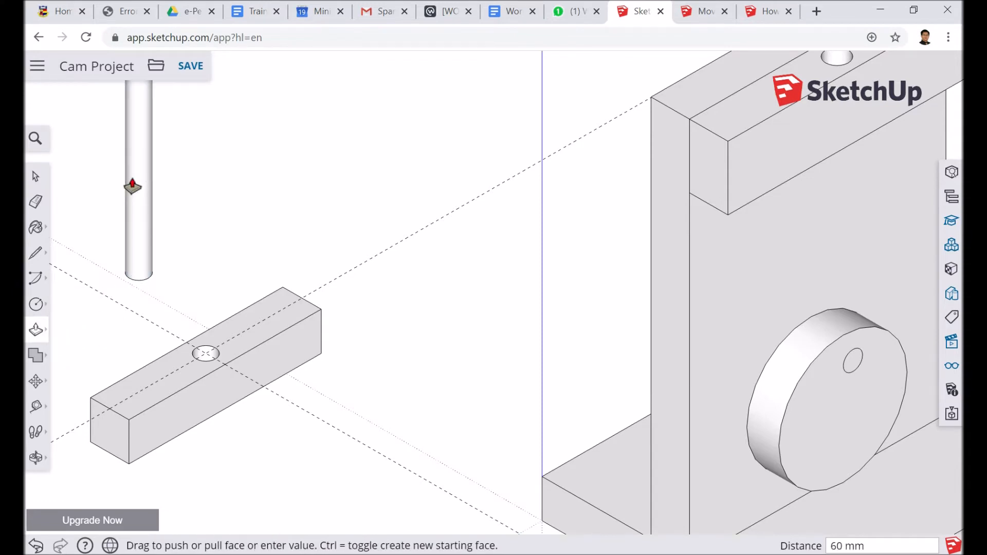
left_click(132, 185)
scroll(169, 178, "down", 5)
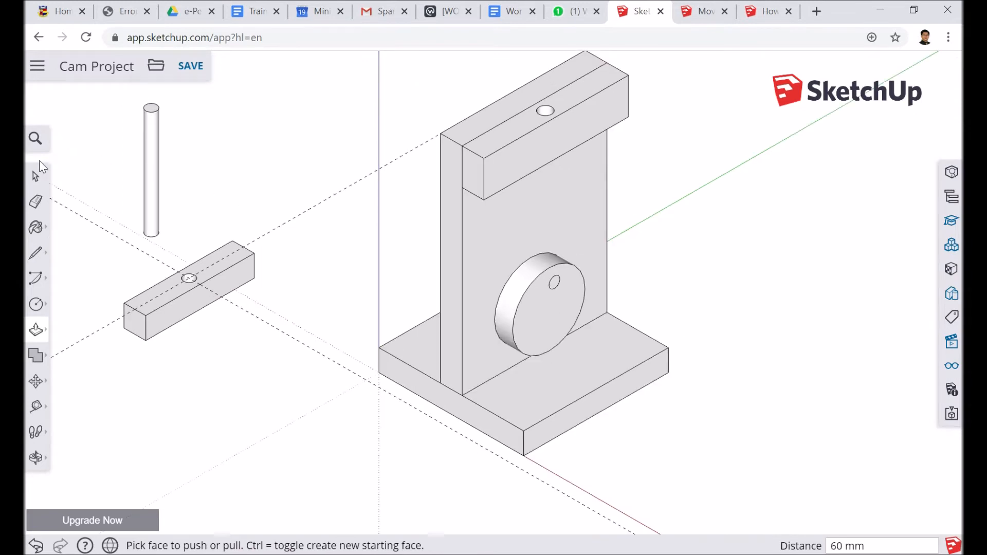
- Select the whole rod and make it a component with the definition name Follower Shaft
left_click(37, 176)
left_click_drag(130, 90, 166, 244)
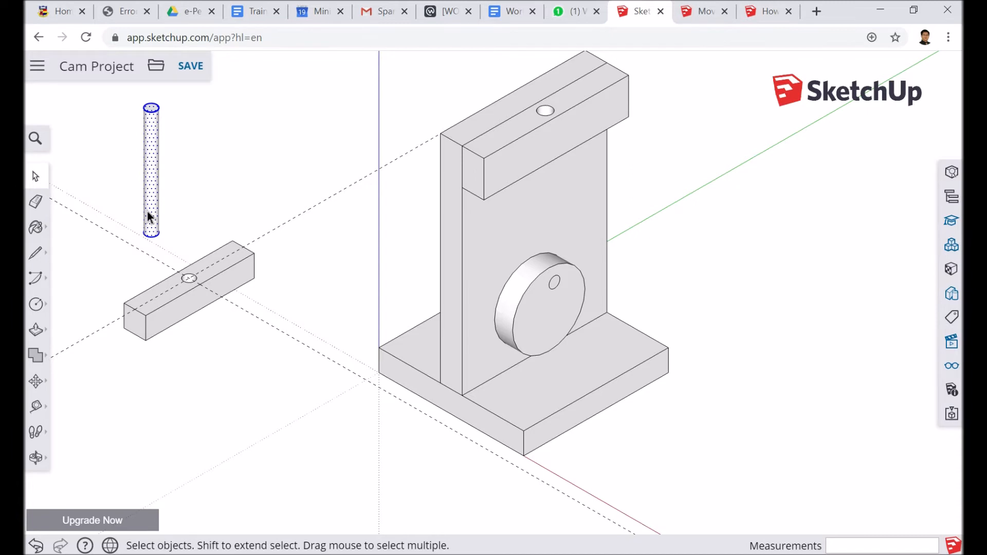
right_click(147, 211)
left_click(255, 372)
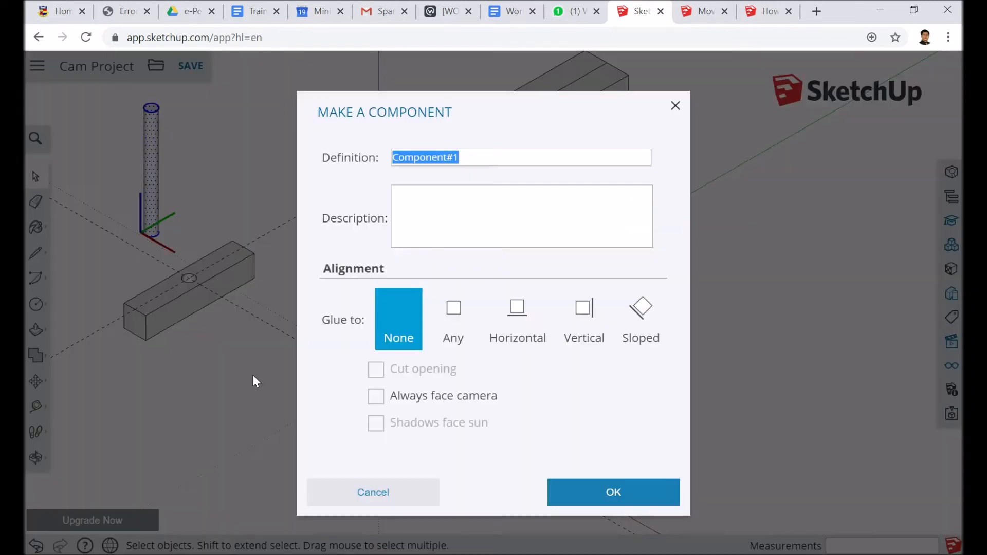
type("Follower Shaft")
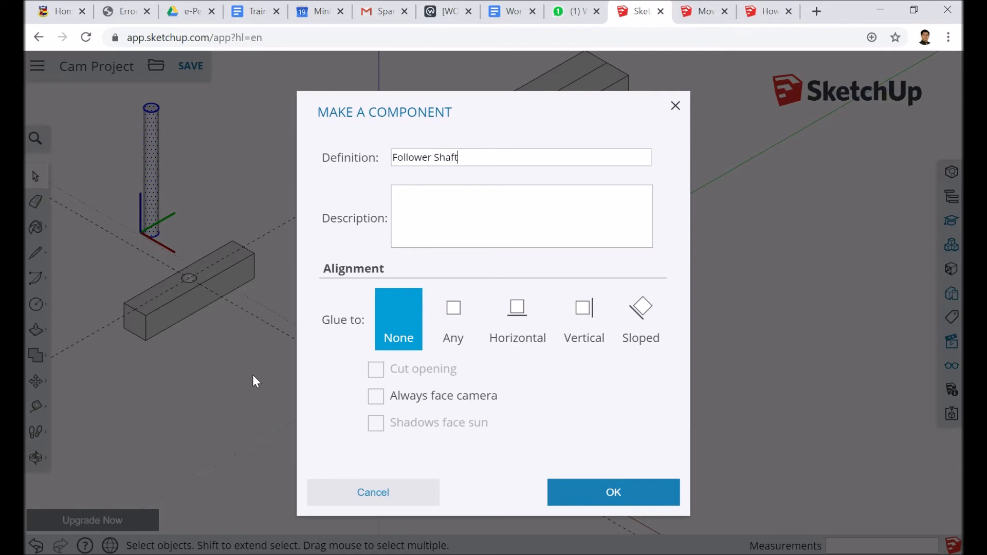
key("Return")
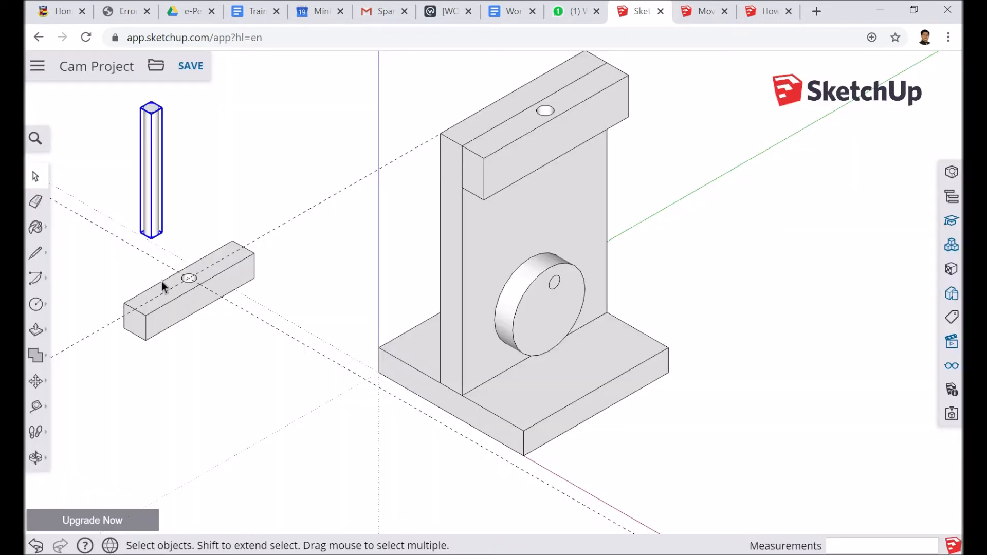
- Select the whole recessed block and make it a component with the definition name Flat Follower
left_click_drag(75, 226, 261, 370)
right_click(233, 282)
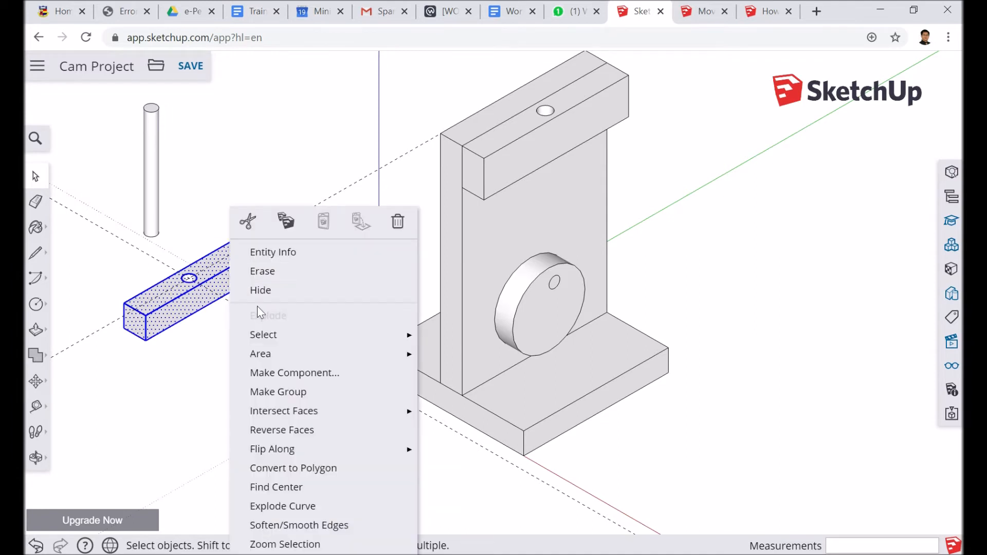
left_click(282, 371)
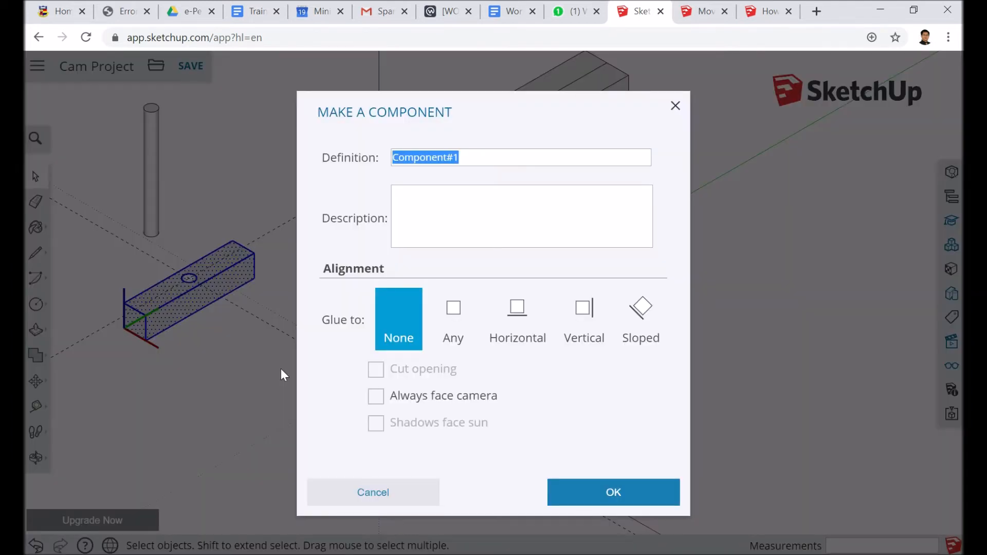
type("Flat")
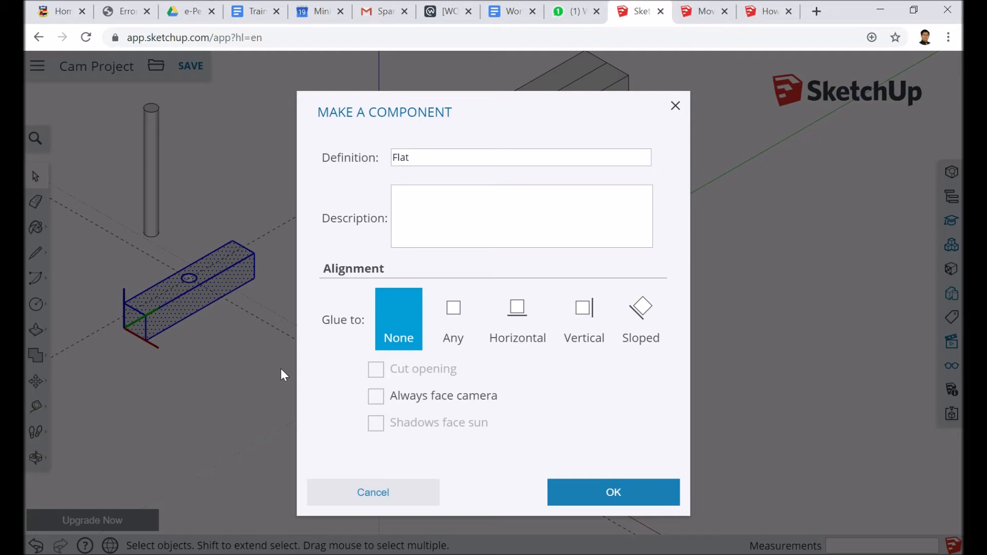
type(" Follower")
key("Return")
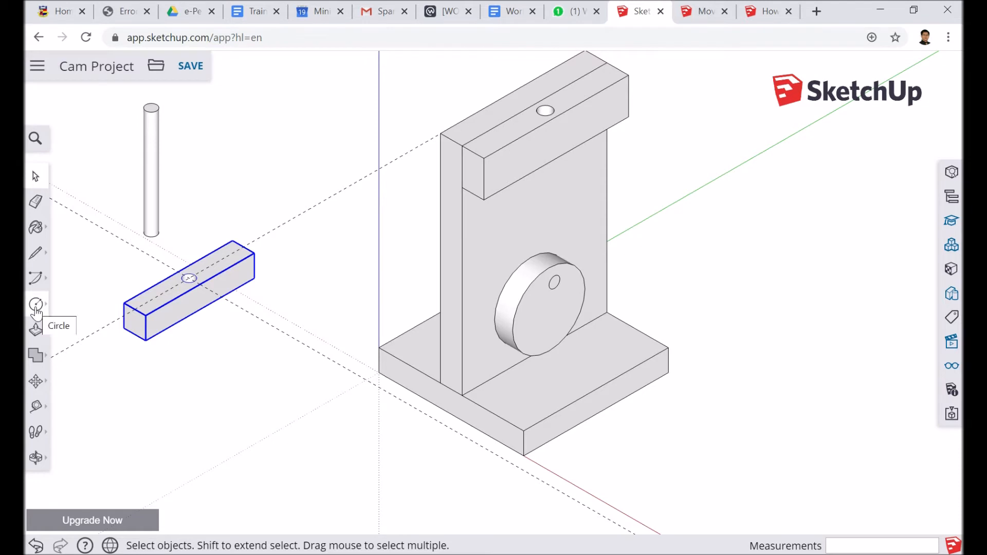
- Apply the X-ray4 style and move the Follower Shaft so its base sits on the bottom of the block's circular recess
left_click(32, 391)
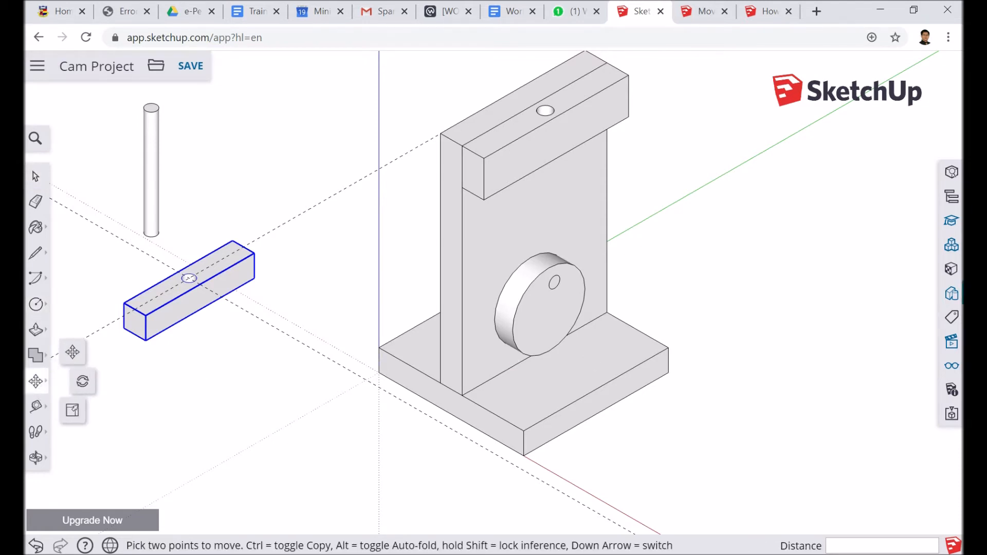
left_click(952, 303)
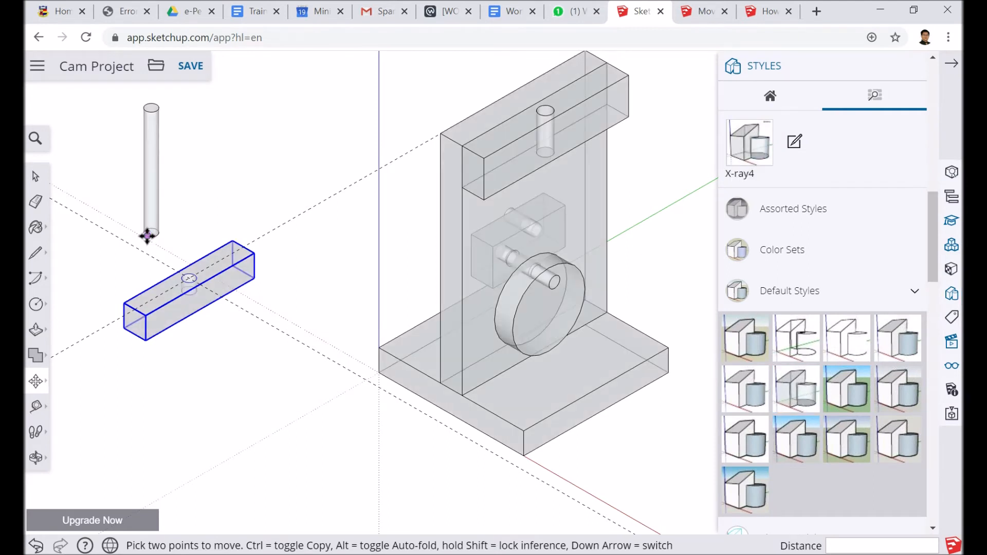
scroll(145, 239, "up", 3)
scroll(135, 235, "up", 2)
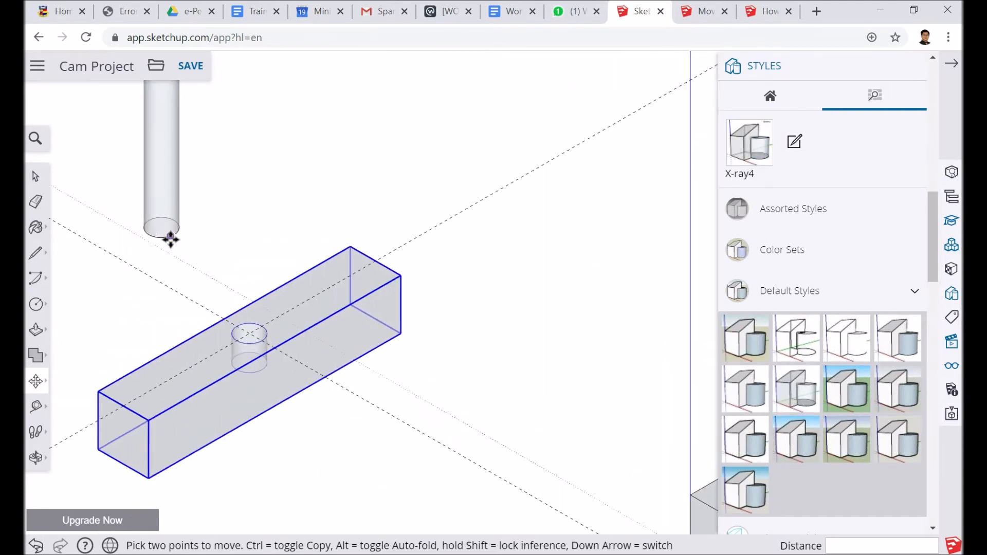
left_click(170, 236)
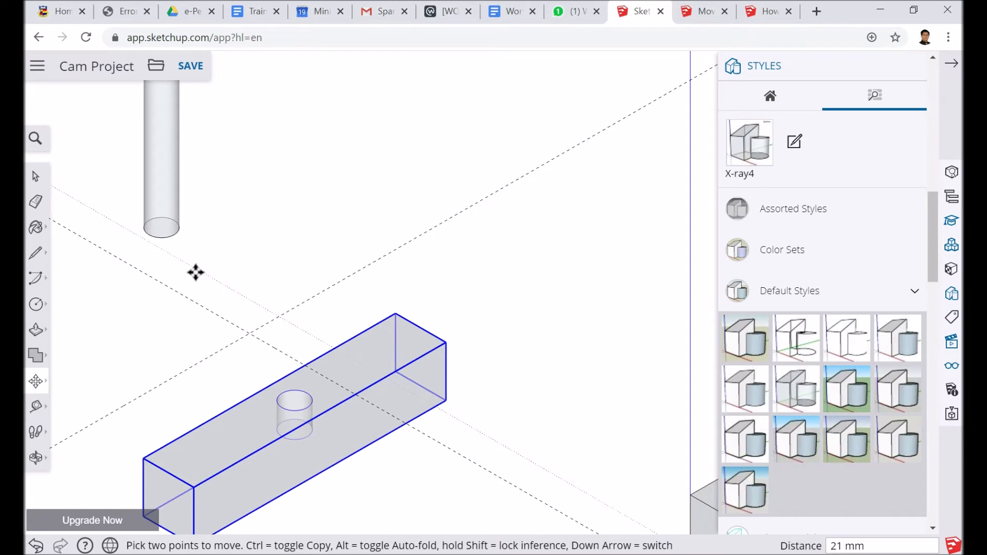
left_click(170, 237)
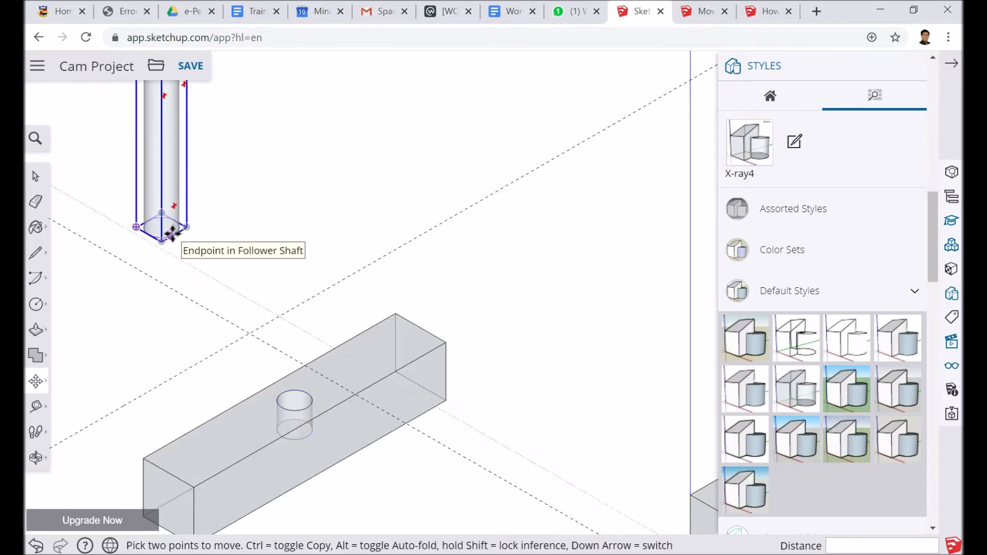
left_click(170, 235)
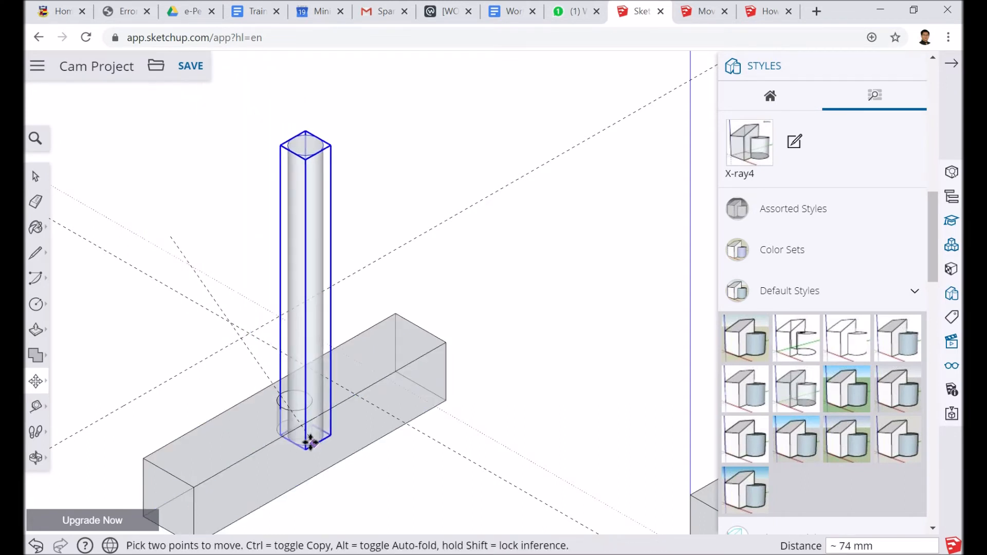
scroll(304, 437, "up", 5)
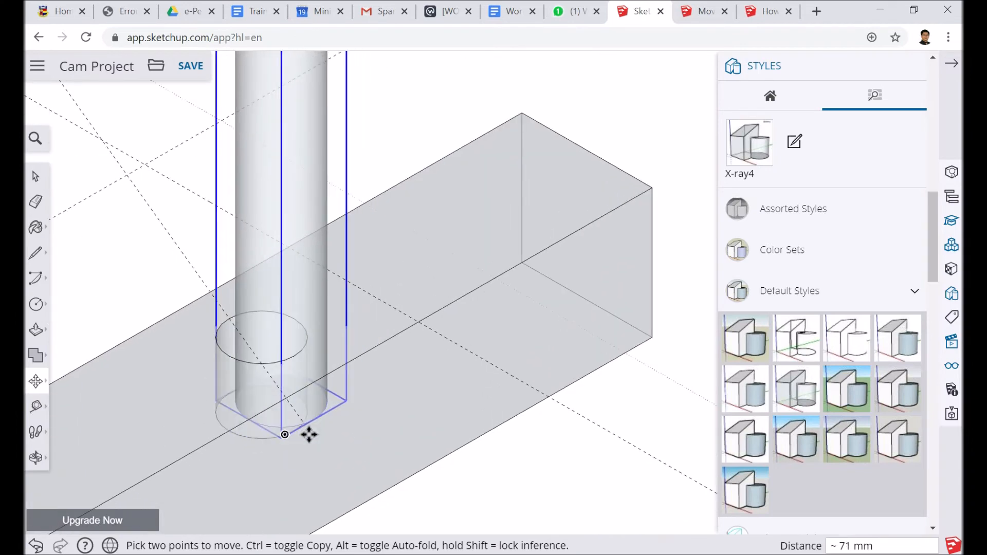
left_click(286, 438)
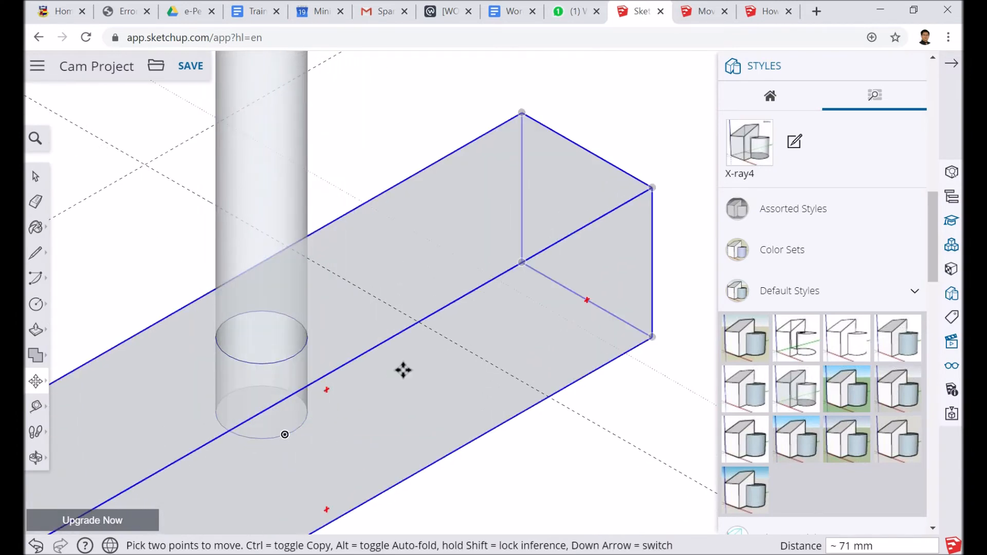
- Select the shaft together with the block and make them one component with the definition name Follower
middle_click_drag(403, 370, 540, 201)
scroll(539, 200, "down", 4)
left_click(36, 176)
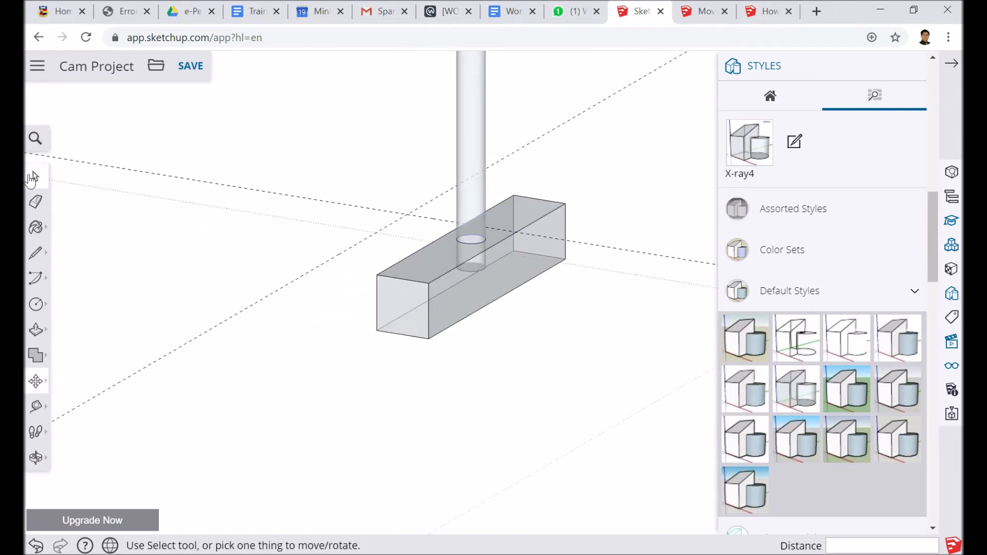
left_click(462, 214)
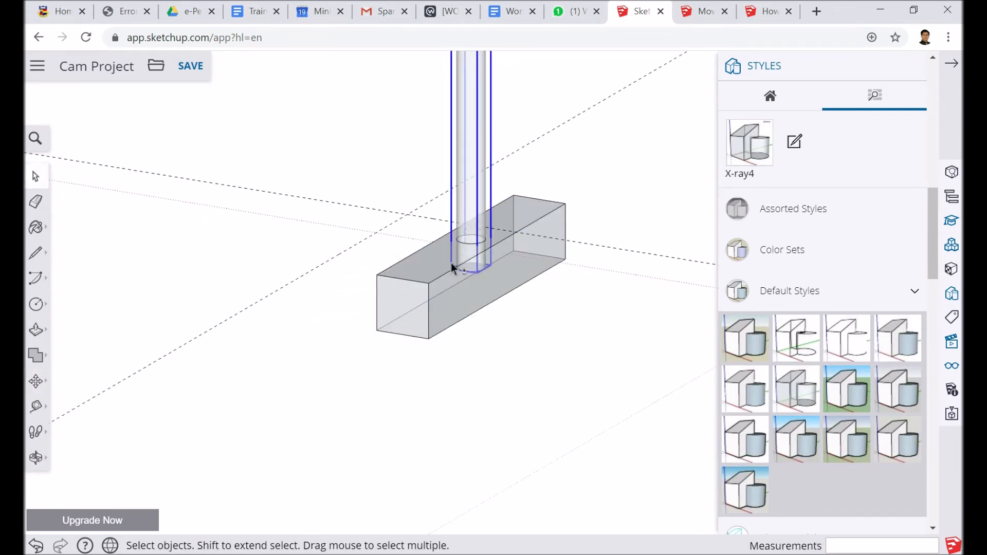
left_click(432, 316, "shift")
right_click(433, 313)
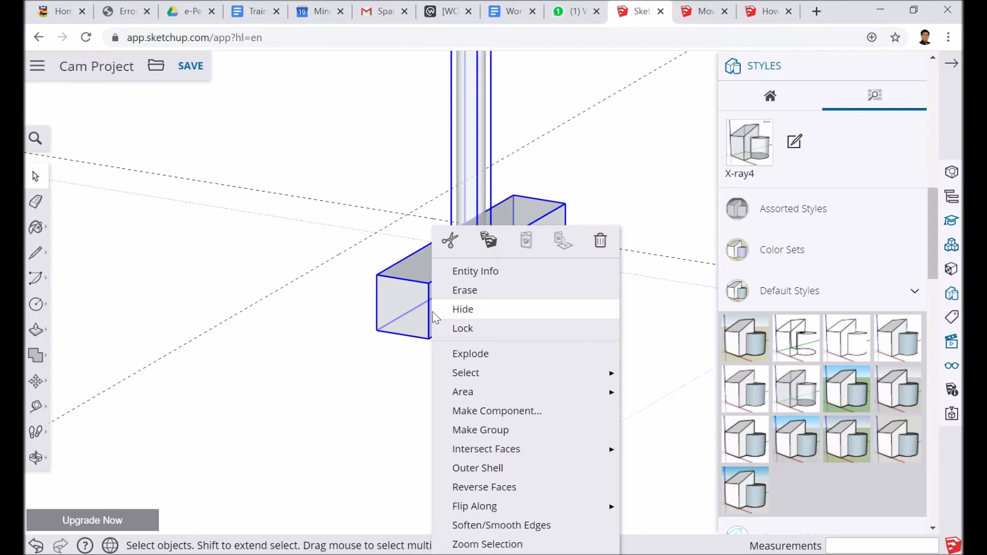
left_click(512, 414)
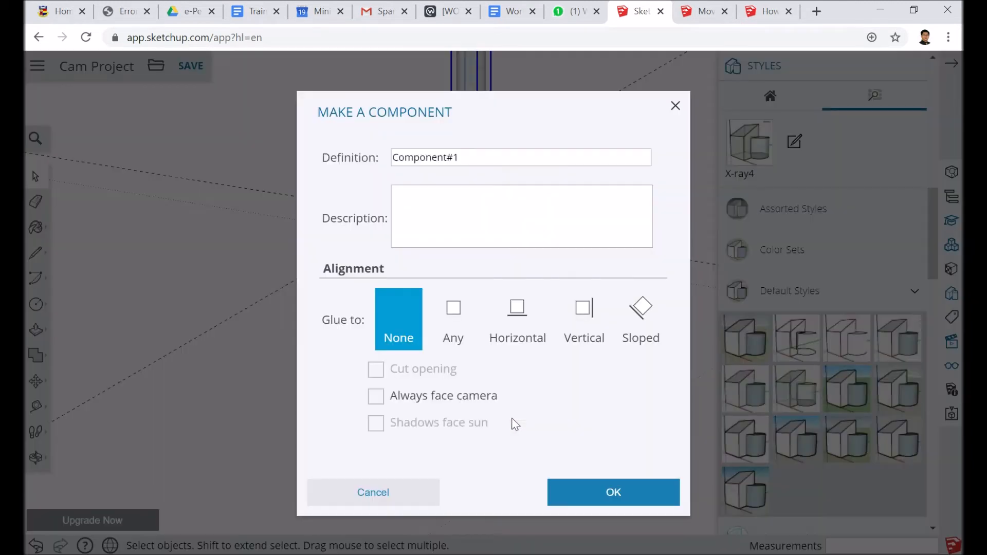
type("Follower")
key("Return")
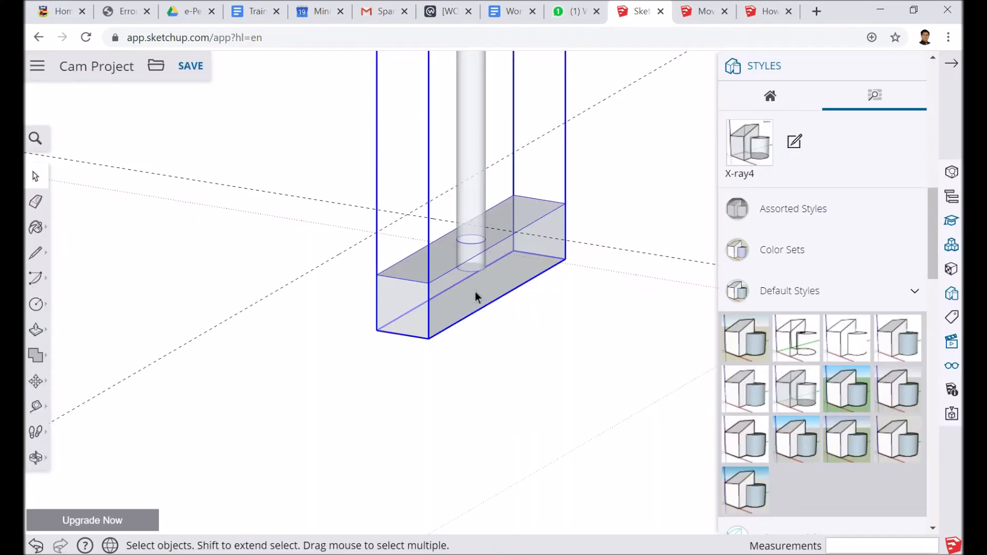
- Bring the Follower and the complete cam assembly into view together and close the style settings
scroll(467, 291, "down", 3)
middle_click_drag(496, 297, 347, 294)
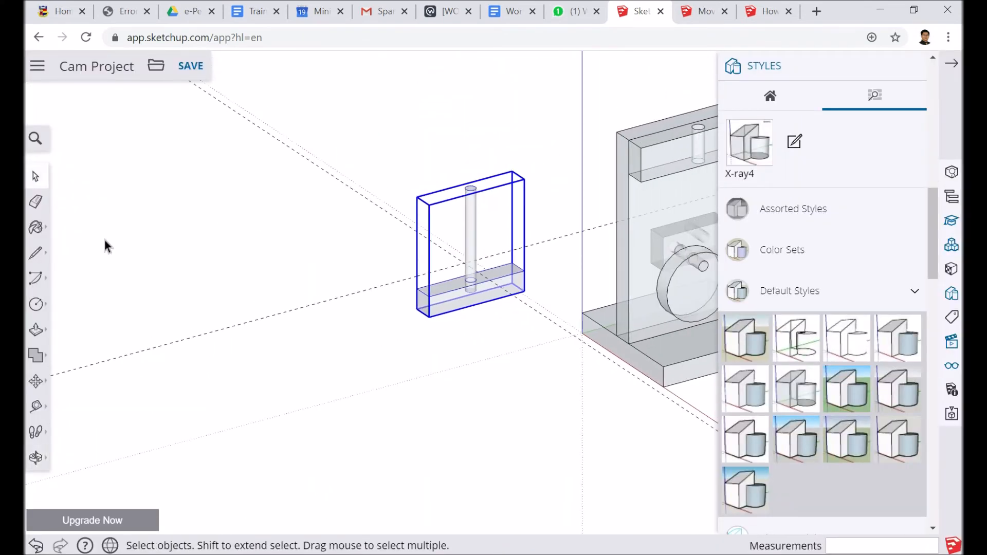
left_click(35, 384)
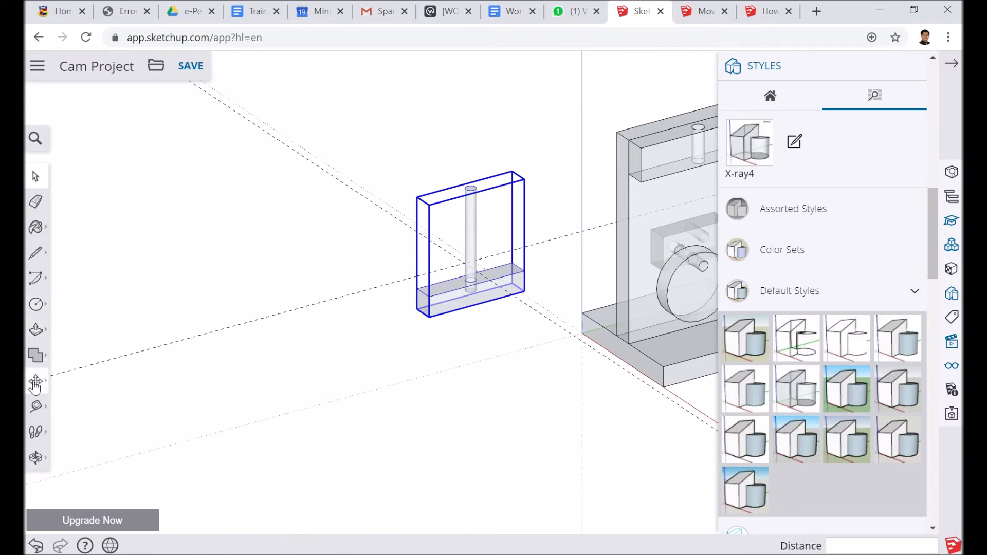
scroll(478, 301, "up", 4)
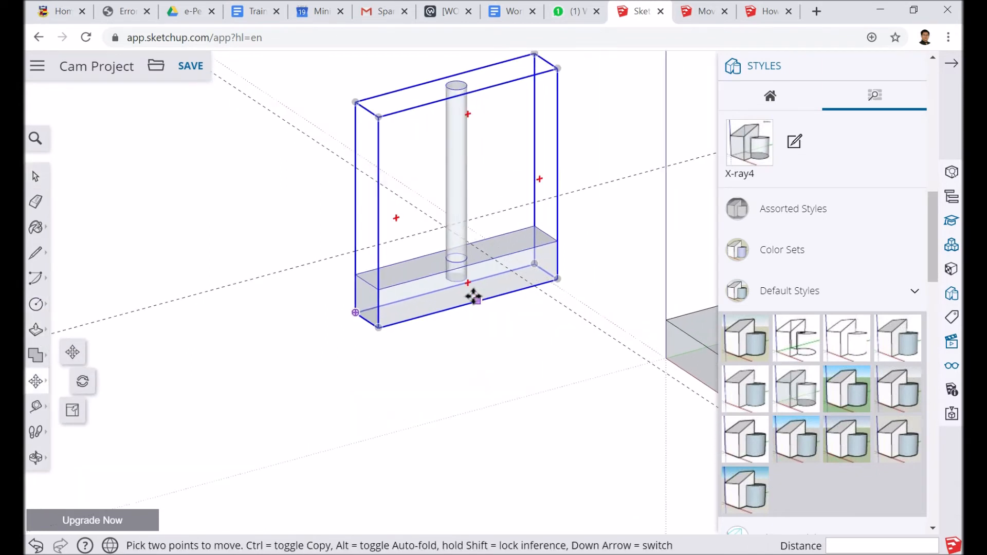
left_click(459, 280)
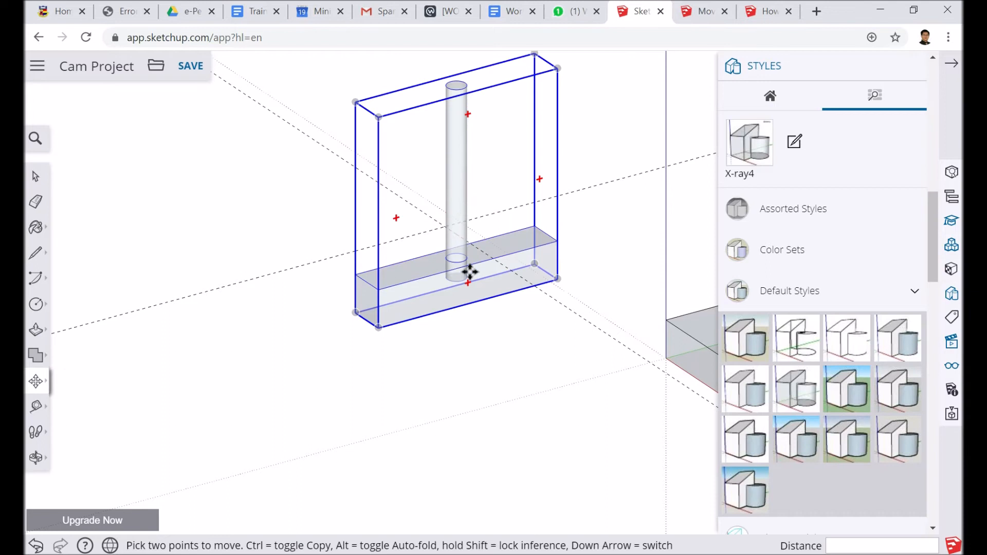
left_click(46, 458)
mouse_move(49, 461)
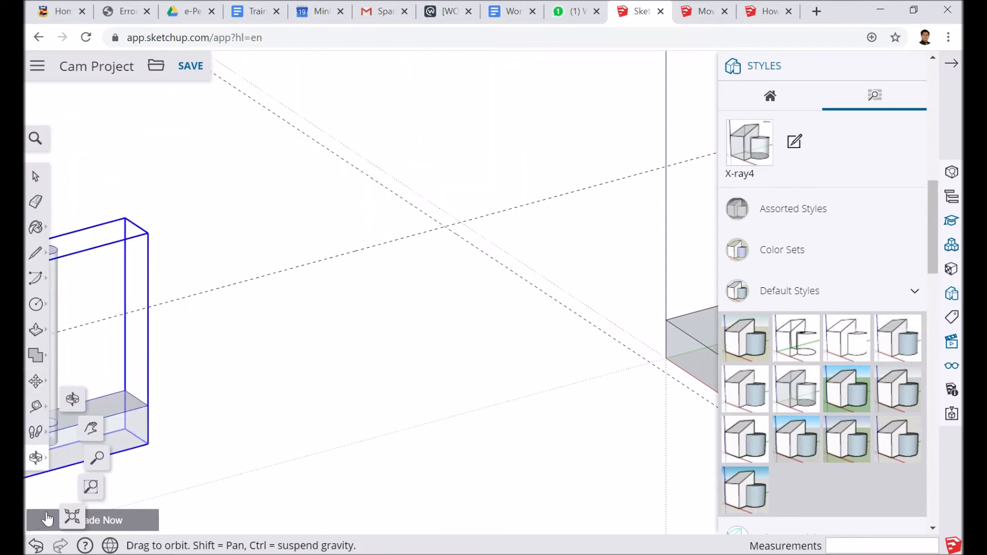
left_click(72, 515)
left_click(952, 67)
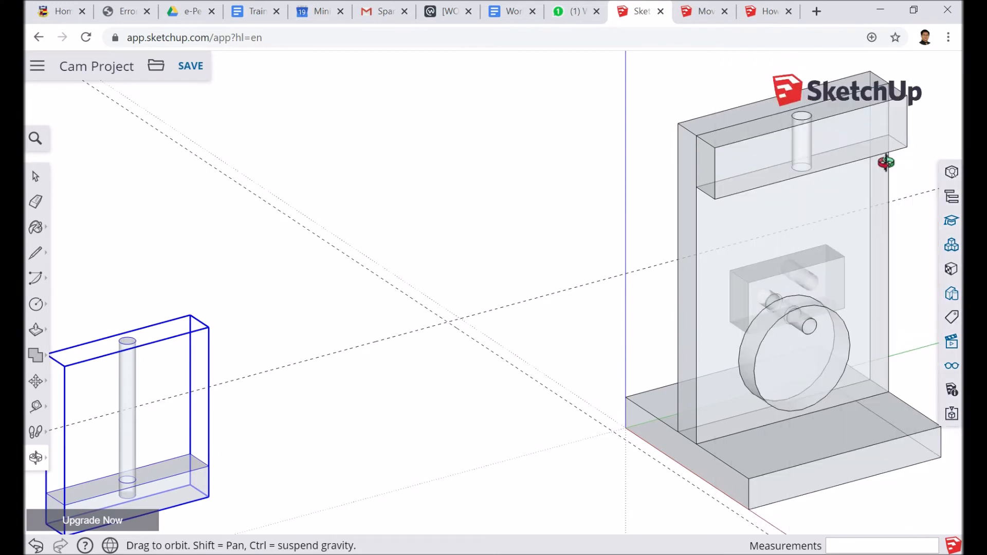
- Move the Follower component onto the cam assembly, lining its shaft up with the hole in the upper guide block
scroll(869, 237, "up", 3)
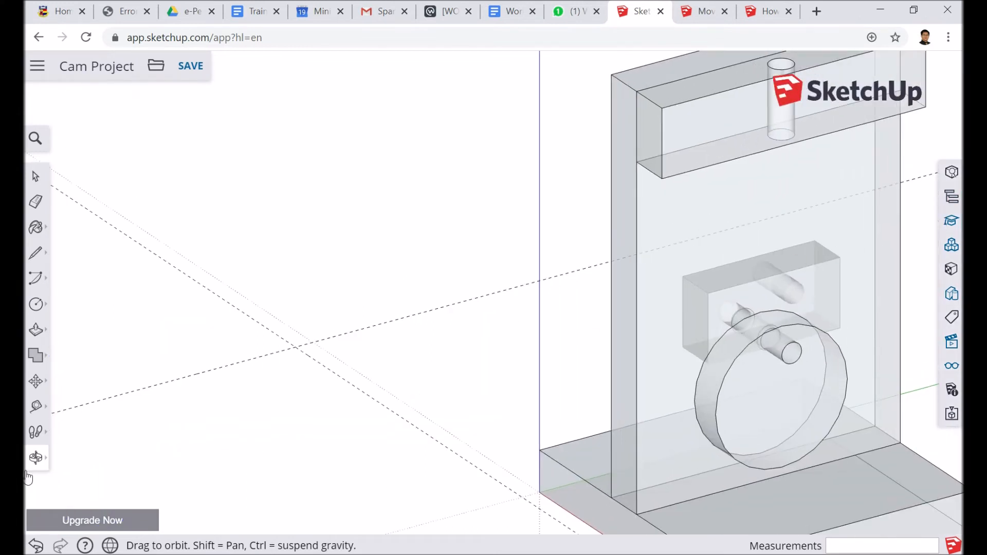
left_click(35, 381)
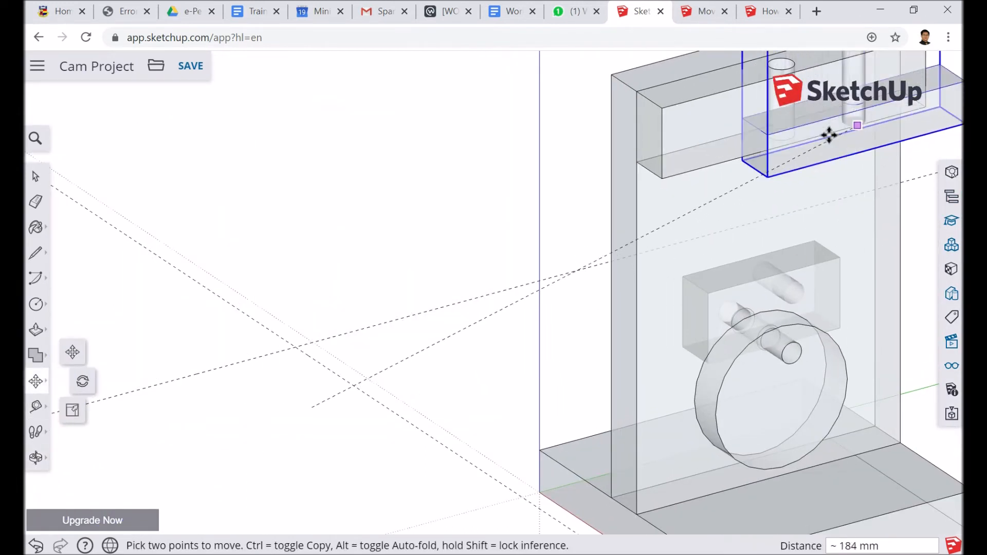
scroll(784, 149, "up", 4)
scroll(778, 149, "up", 1)
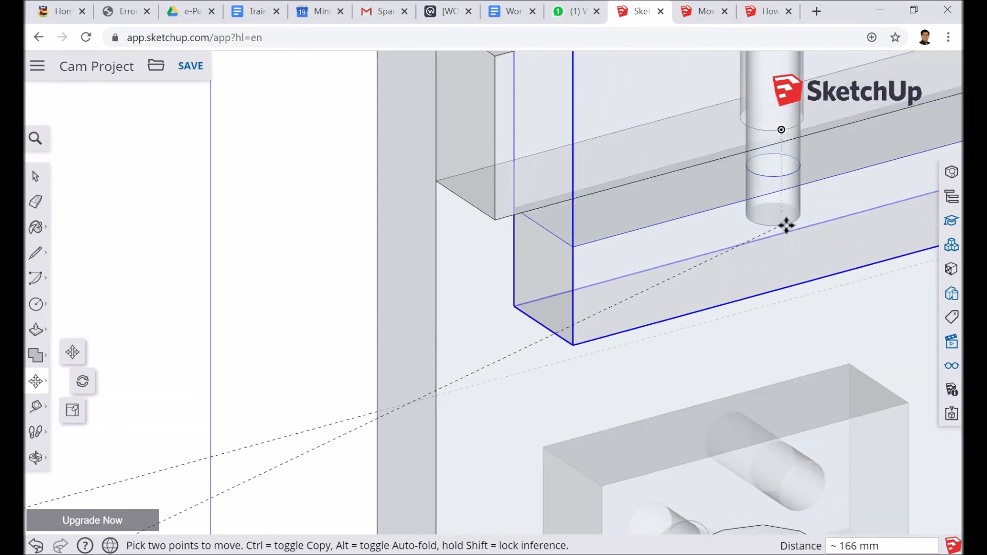
scroll(792, 256, "up", 5)
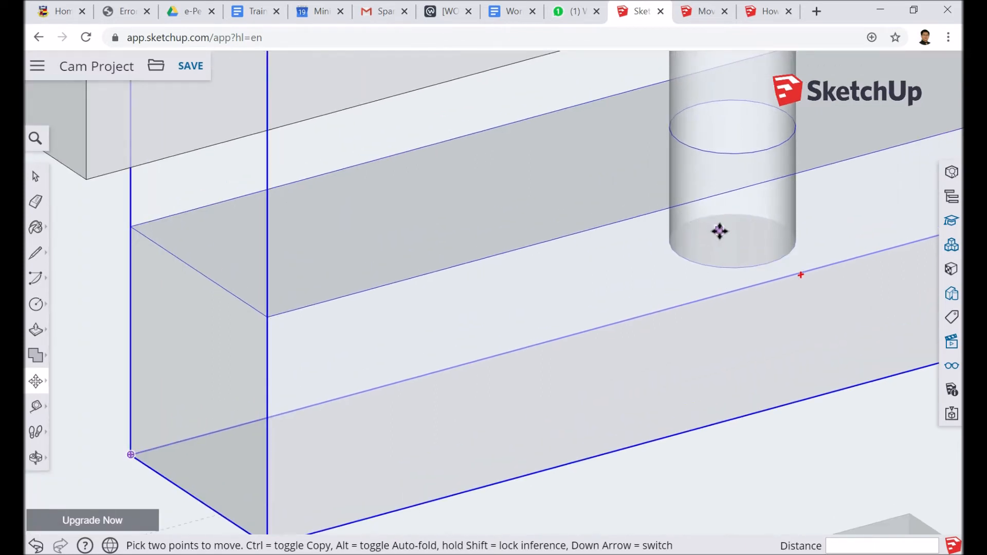
scroll(689, 164, "down", 6)
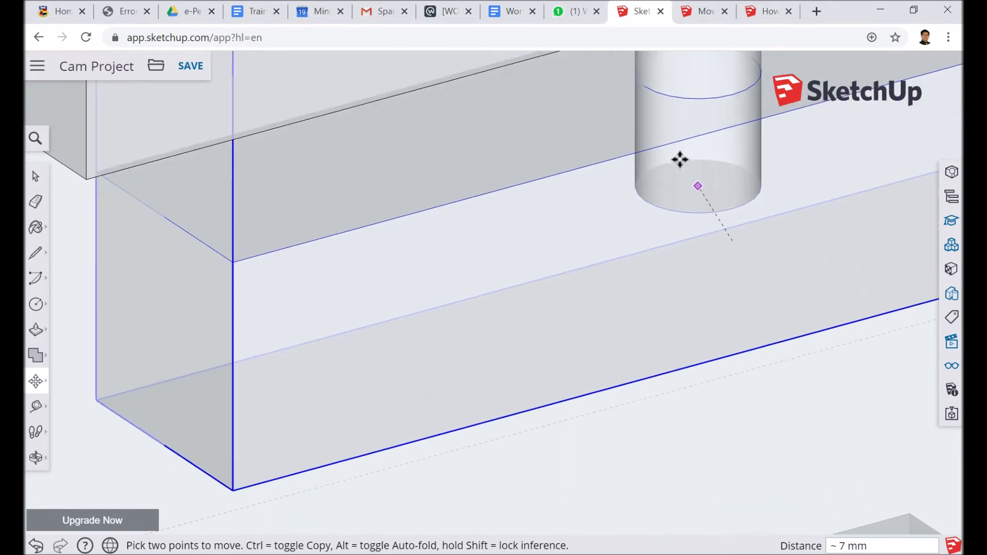
scroll(693, 118, "up", 6)
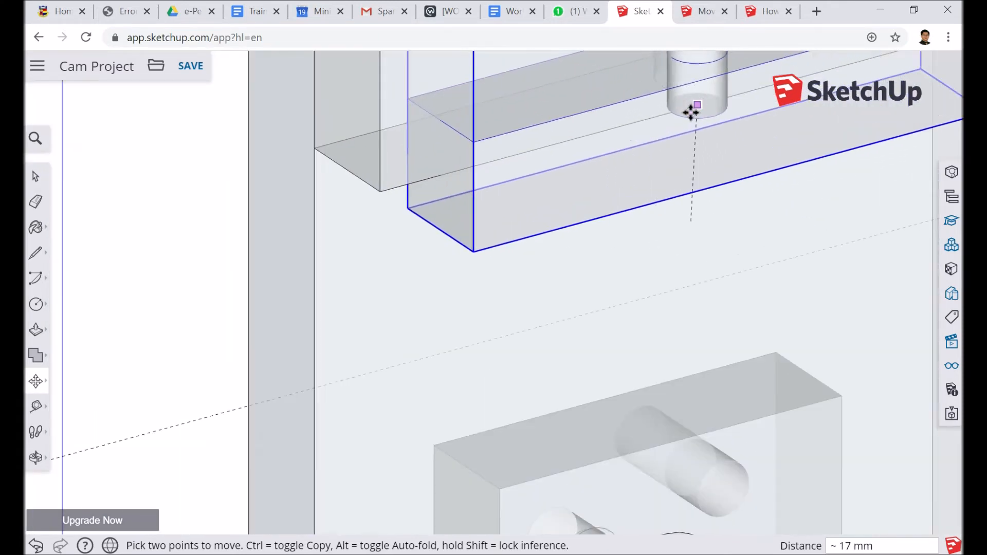
scroll(689, 72, "up", 4)
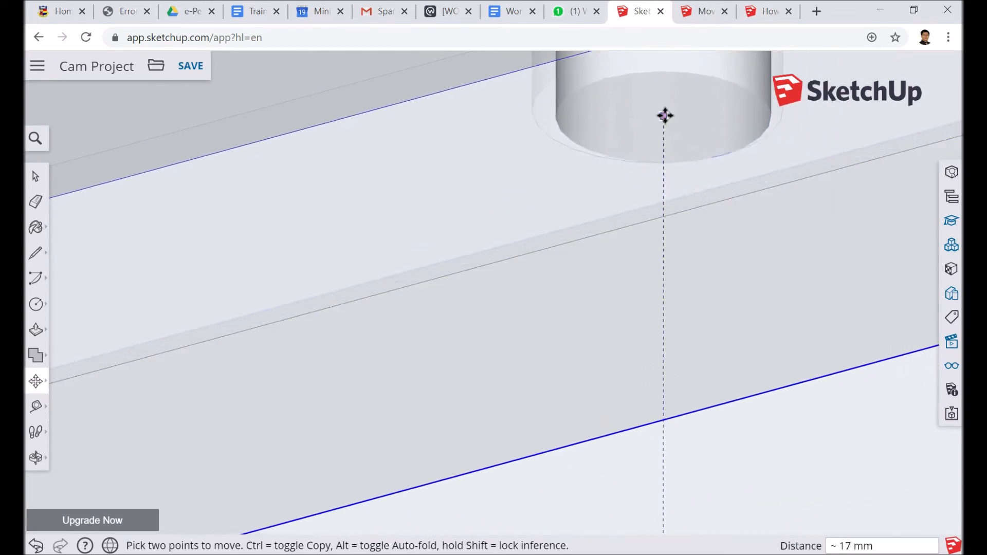
scroll(704, 165, "down", 6)
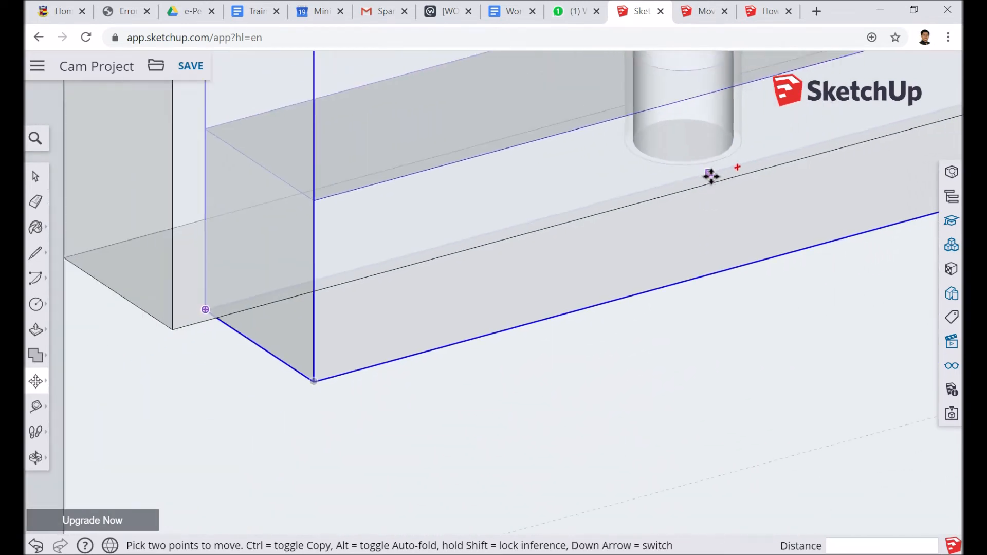
- Move the Follower straight down 39 mm along the backing so that its block sits just above the cam
middle_click_drag(739, 191, 778, 282)
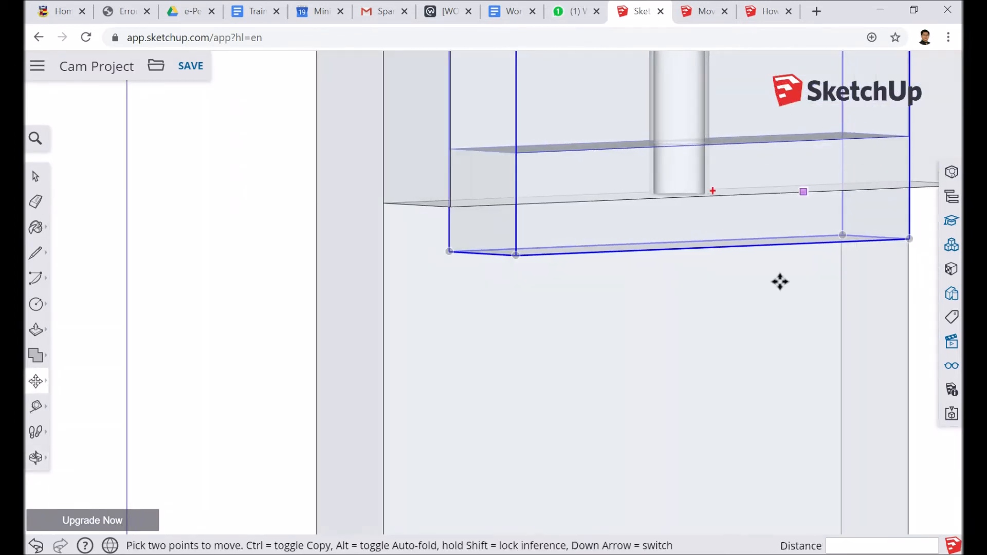
left_click(777, 286)
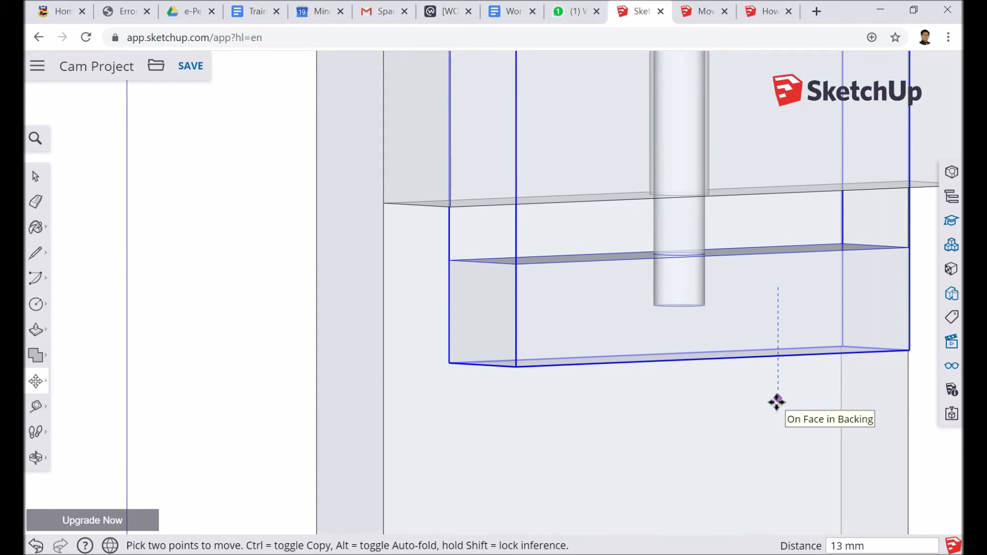
scroll(776, 402, "down", 5)
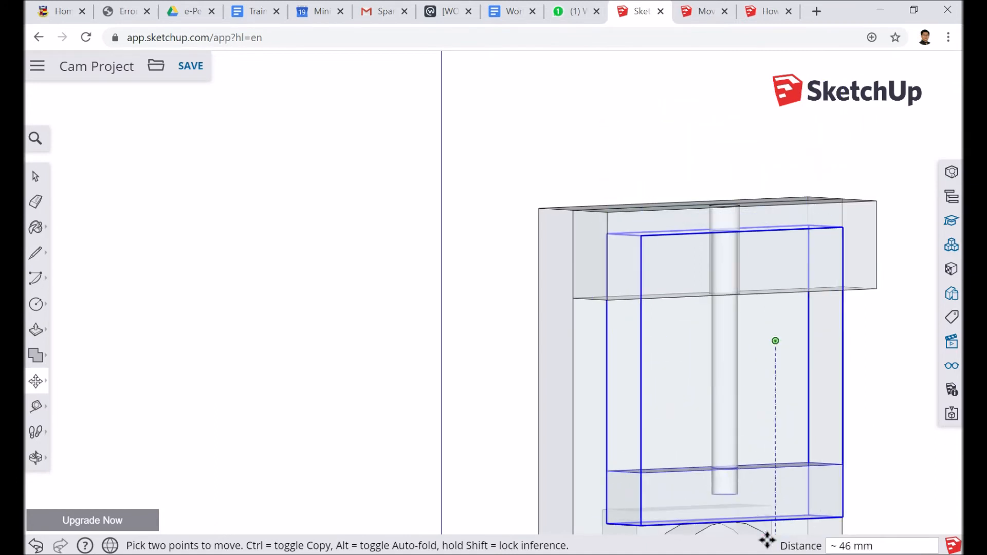
middle_click_drag(798, 469, 772, 476)
scroll(783, 471, "down", 1)
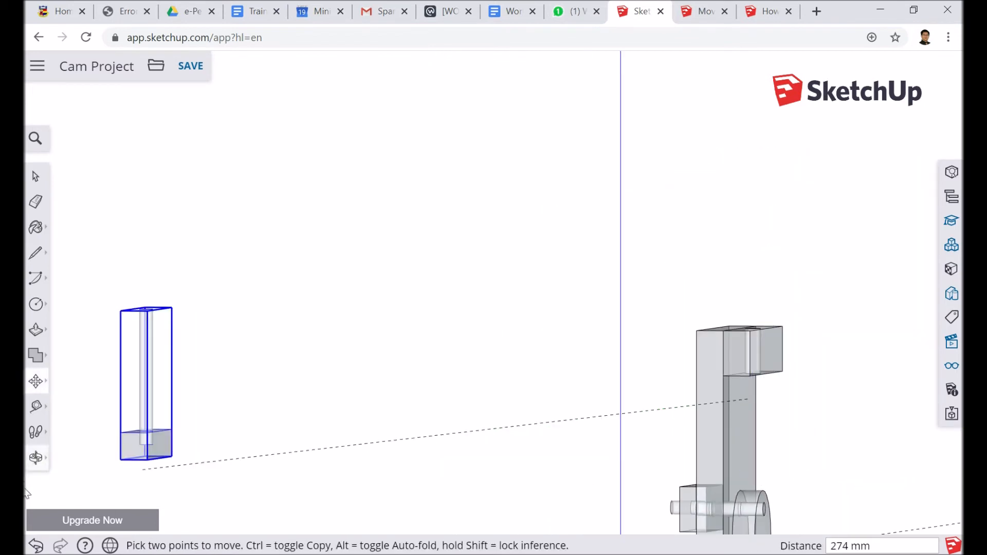
left_click(34, 460)
left_click(68, 509)
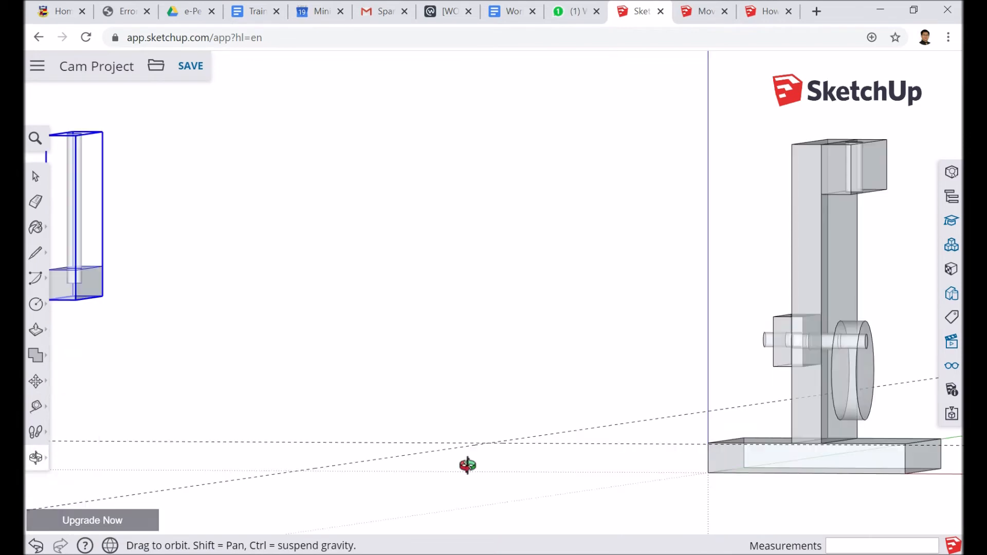
scroll(893, 357, "up", 1)
scroll(878, 340, "up", 1)
left_click(37, 461)
left_click(93, 436)
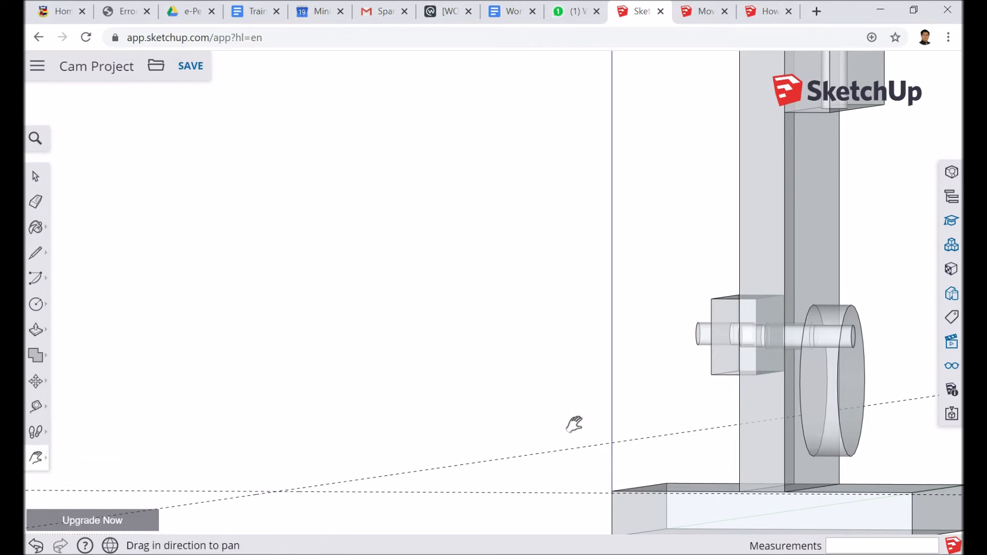
left_click_drag(573, 423, 209, 401)
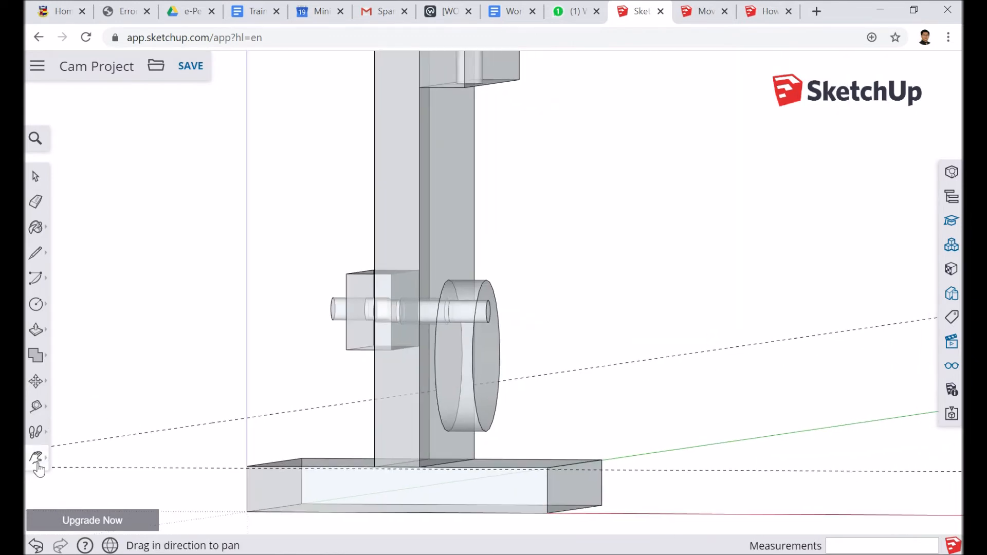
left_click(35, 381)
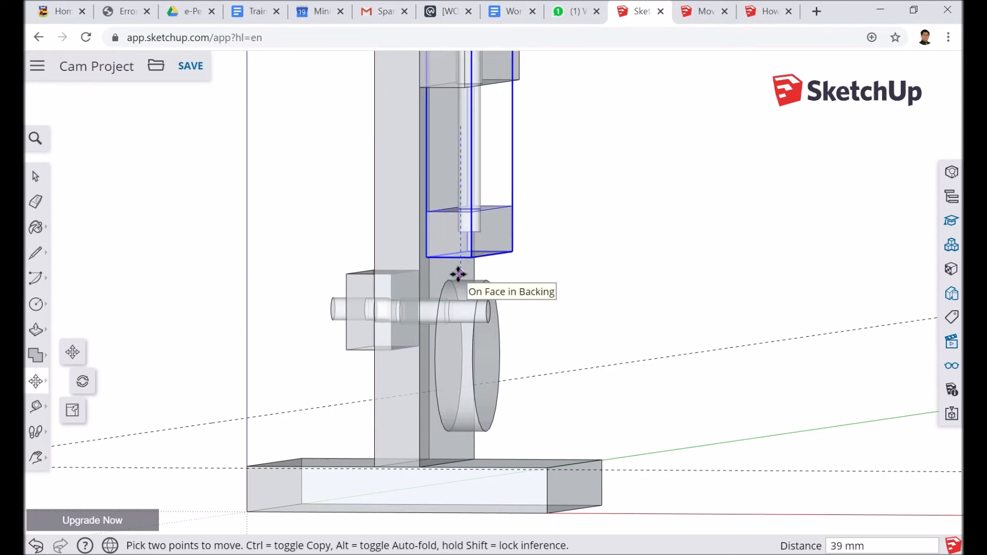
left_click(458, 274)
- Viewing the assembly side-on, move the Follower down another 7 mm to the top of the cam
middle_click_drag(572, 287, 634, 289)
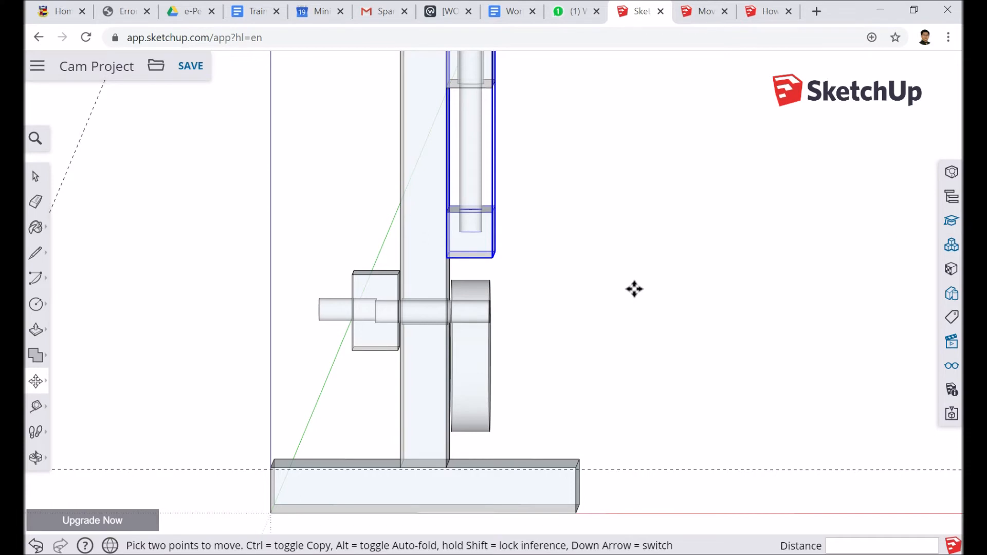
mouse_move(626, 273)
middle_mouse_down()
mouse_move(617, 262)
mouse_move(625, 264)
middle_mouse_up()
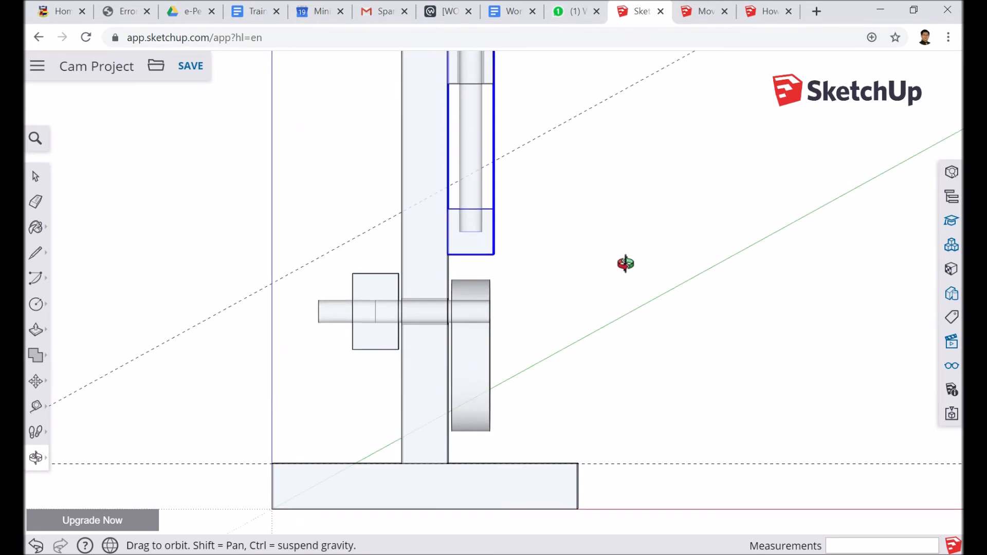
left_click_drag(624, 264, 625, 262)
key("m")
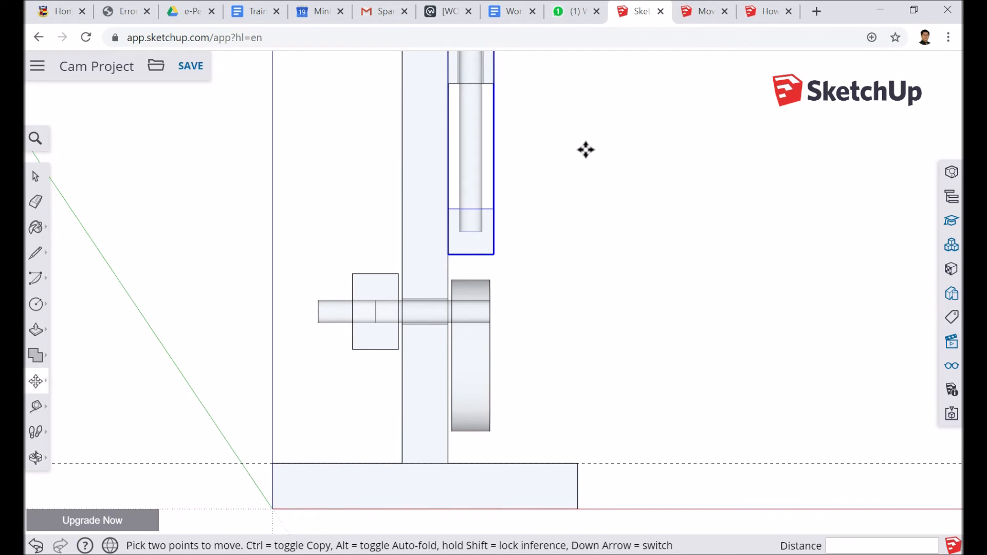
left_click(586, 150)
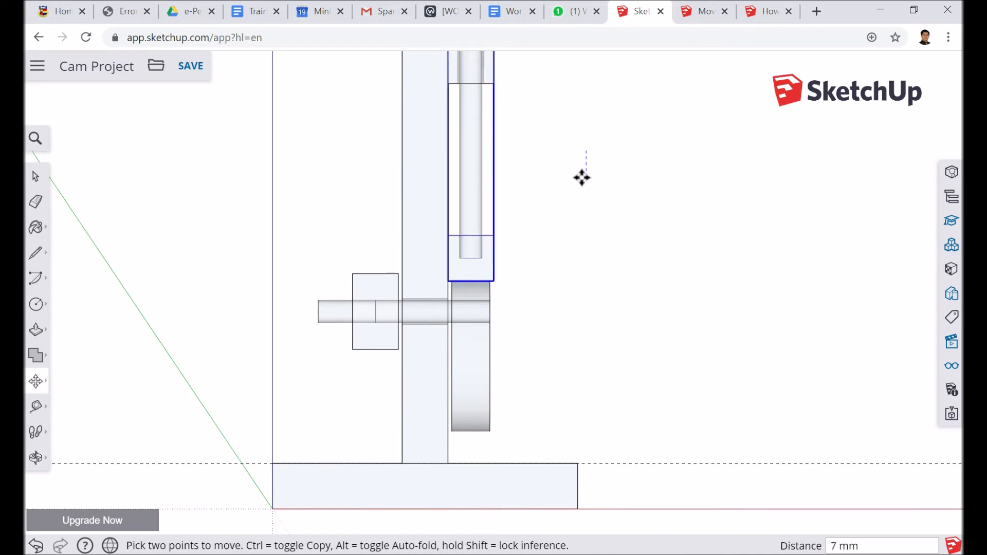
left_click(582, 177)
- Raise the Follower 1 mm clear of the cam and move its bottom edge down onto the cam's top edge
scroll(530, 290, "up", 6)
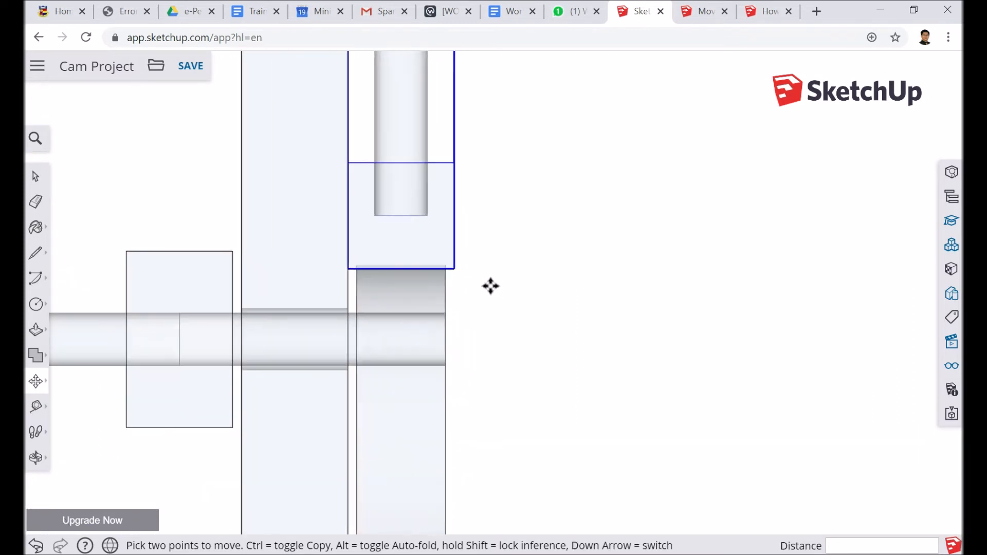
left_click(603, 253)
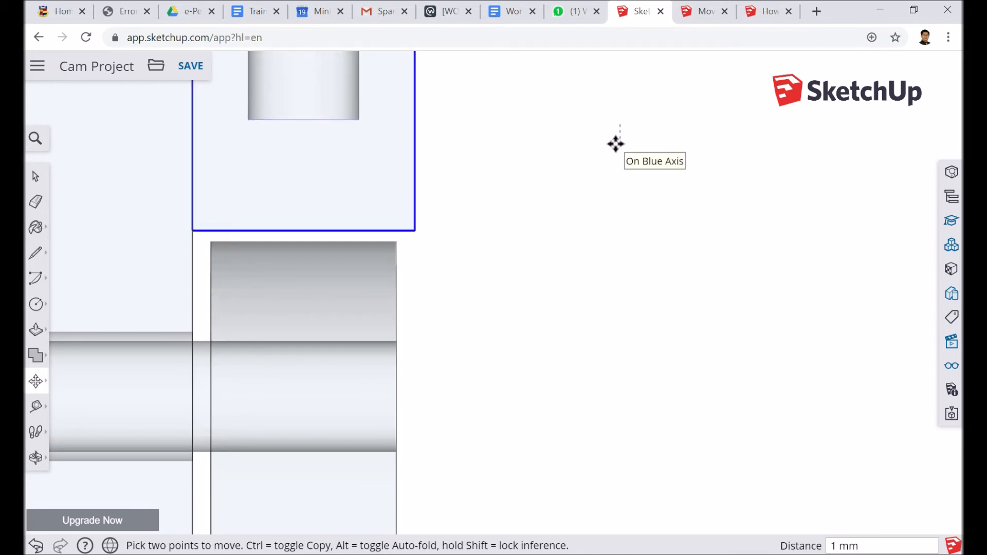
left_click(346, 231)
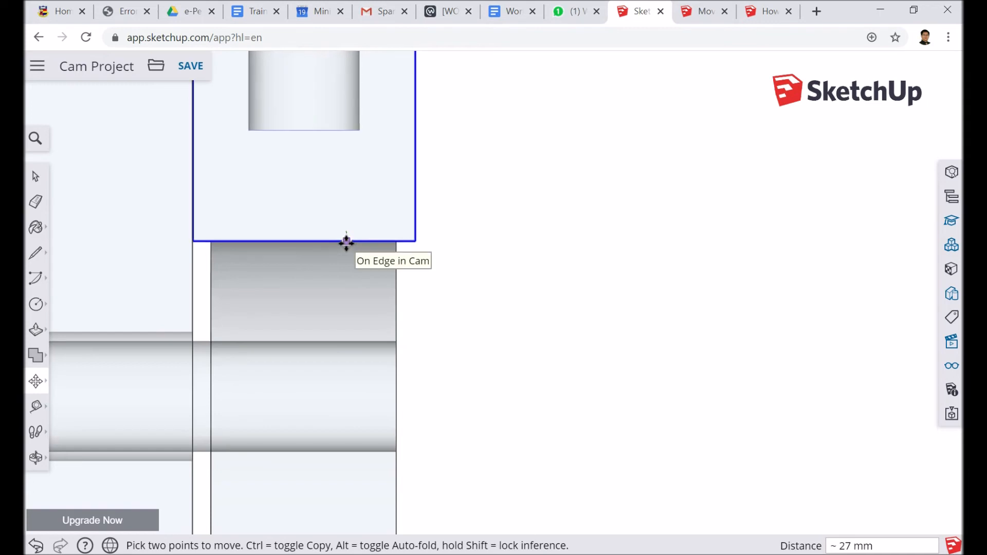
left_click(533, 284)
mouse_move(532, 284)
middle_mouse_down()
mouse_move(518, 253)
mouse_move(532, 285)
middle_mouse_up()
scroll(532, 284, "down", 1)
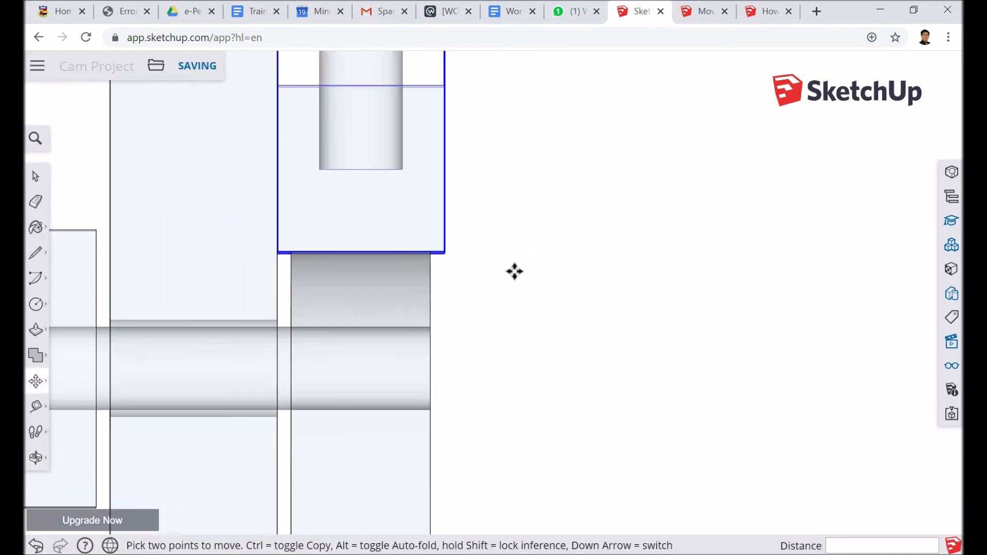
scroll(517, 275, "up", 4)
scroll(279, 238, "up", 1)
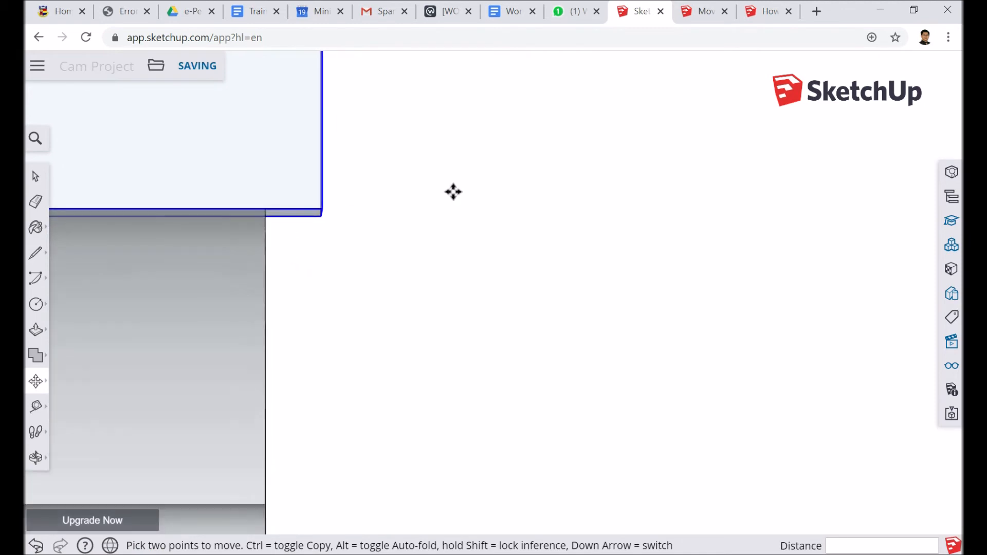
left_click(485, 203)
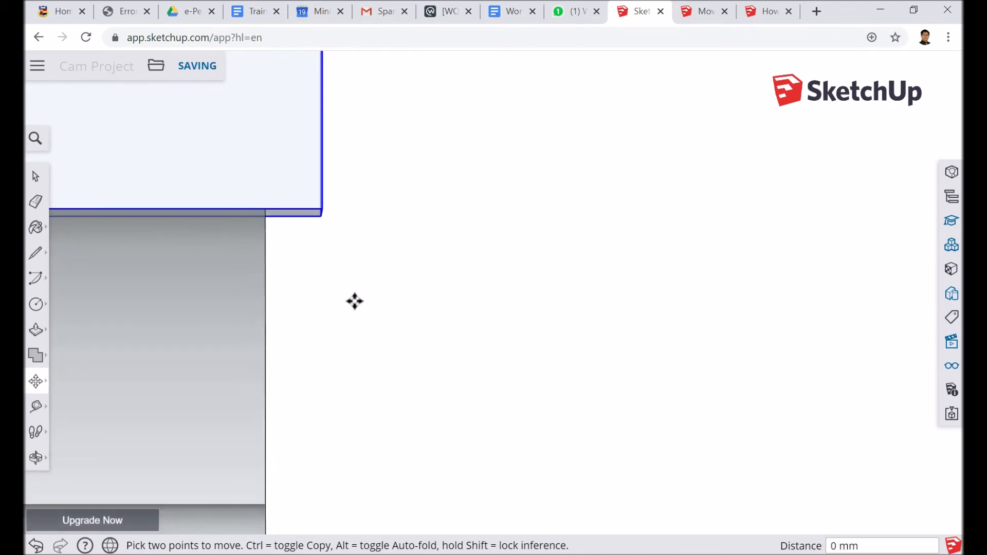
right_click(449, 198)
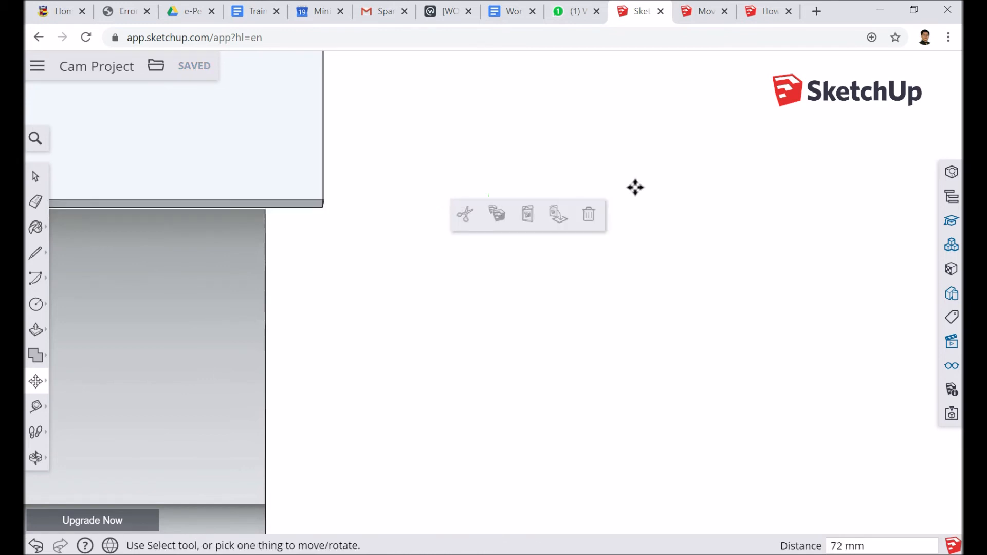
key("Escape")
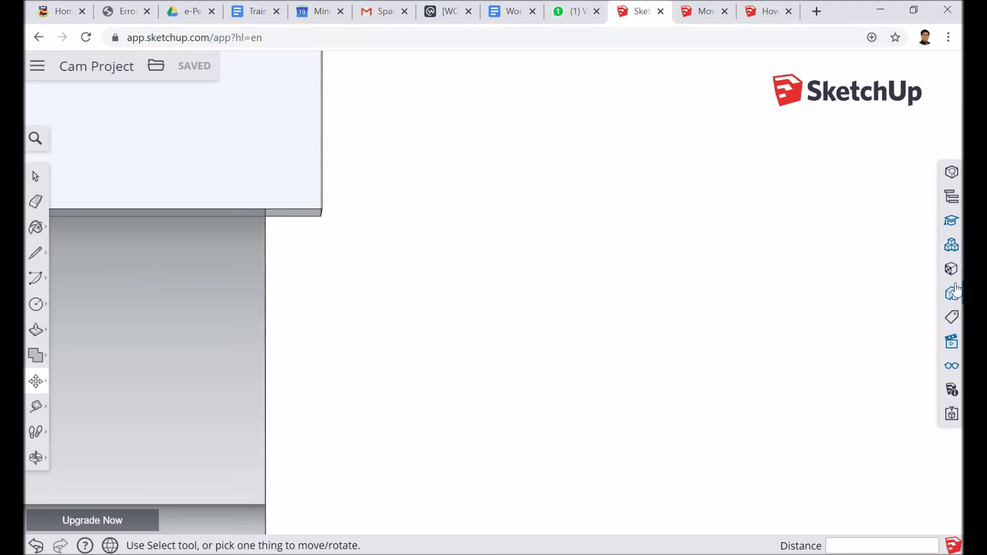
- Switch to the standard back view and examine how the follower block sits against the cam
left_click(956, 247)
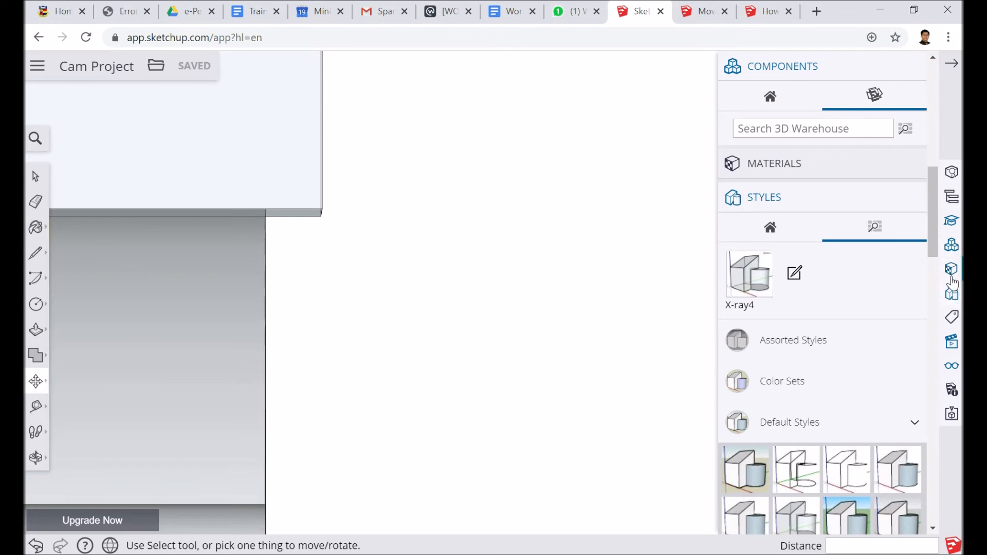
left_click(952, 273)
left_click(952, 296)
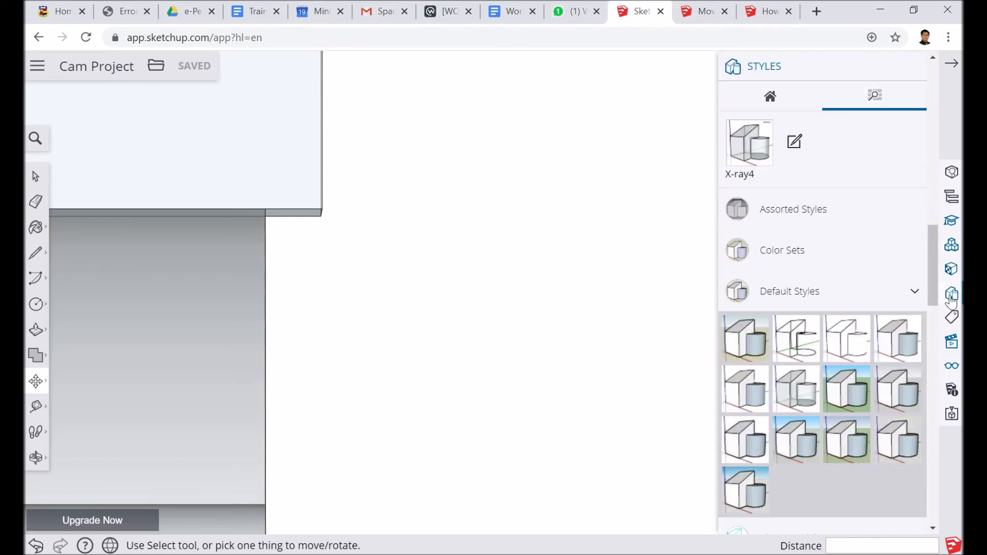
left_click(951, 322)
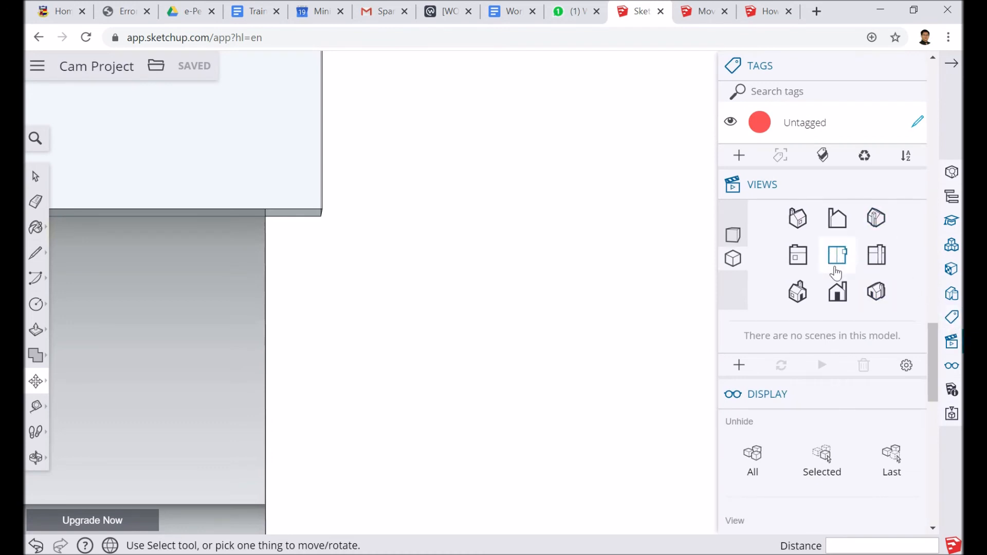
left_click(837, 219)
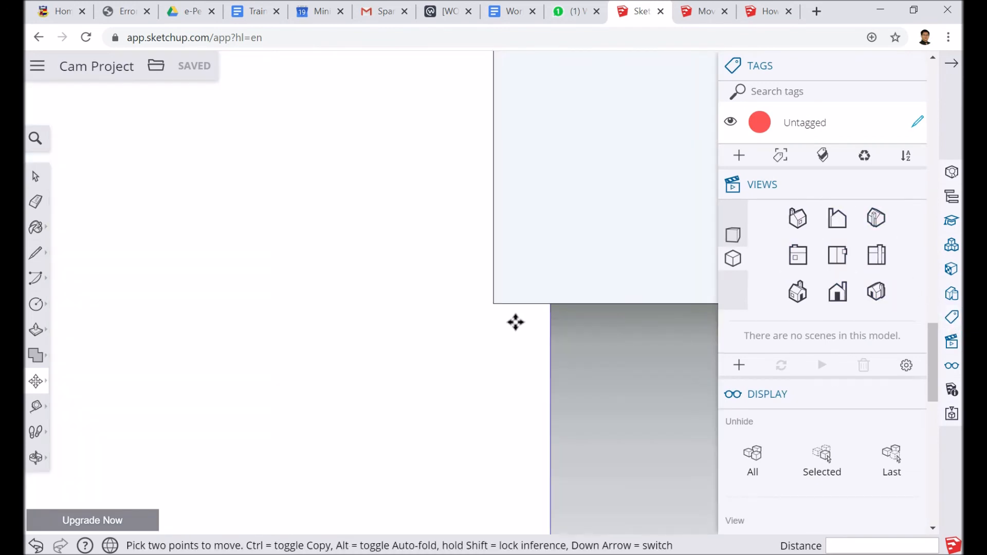
scroll(496, 327, "down", 5)
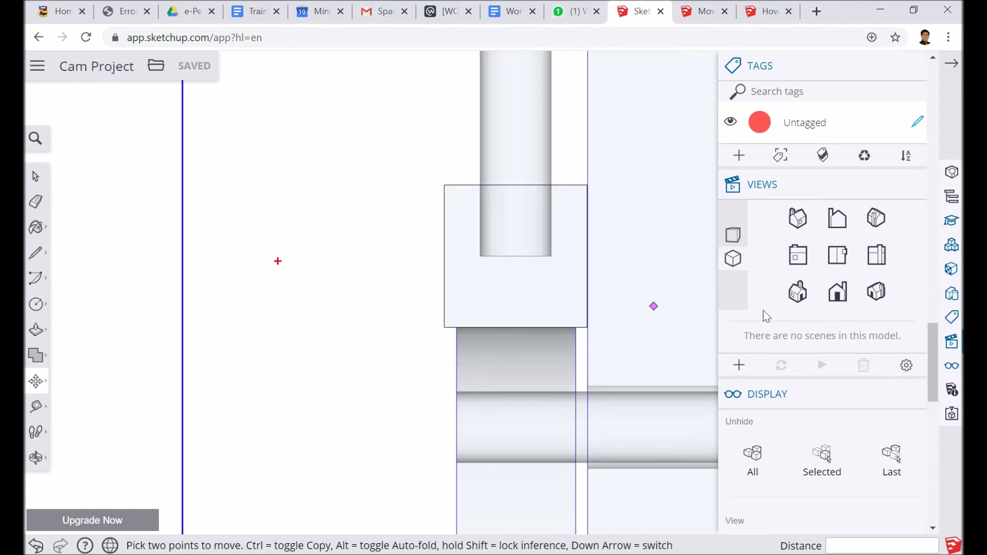
scroll(642, 315, "down", 1)
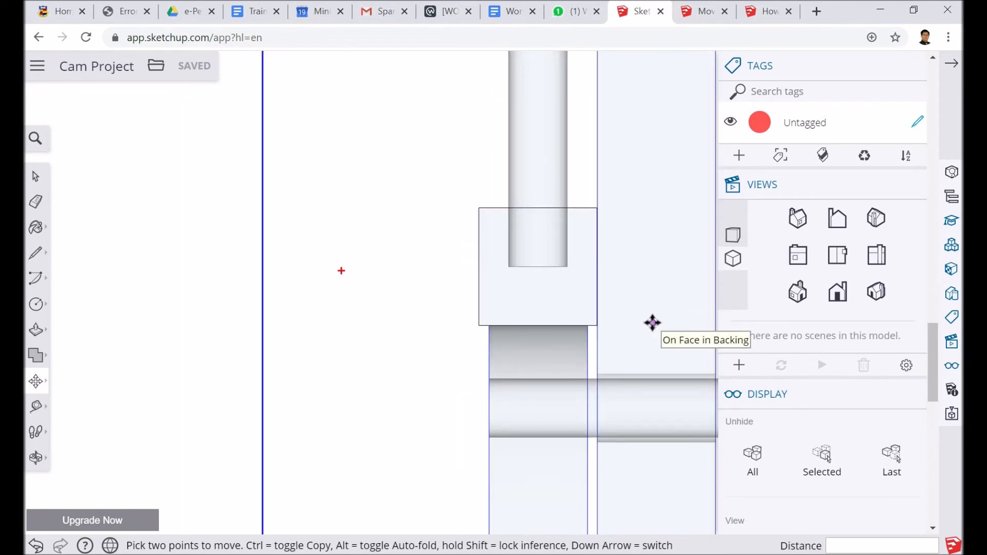
scroll(649, 316, "down", 5)
scroll(644, 307, "down", 1)
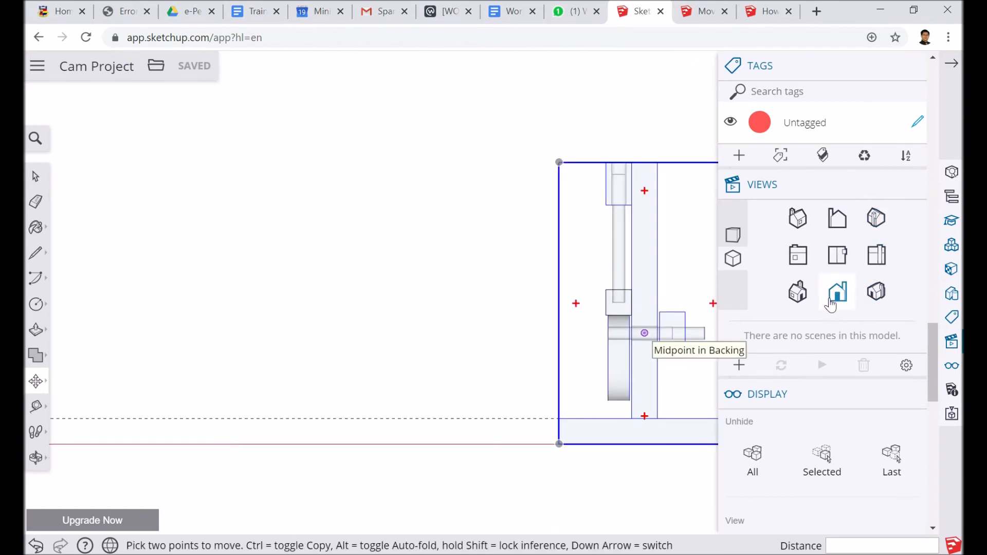
- Switch to the standard front view and examine the contact between the follower block's base and the cam
left_click(829, 304)
scroll(579, 319, "up", 4)
scroll(487, 350, "up", 6)
scroll(483, 288, "up", 2)
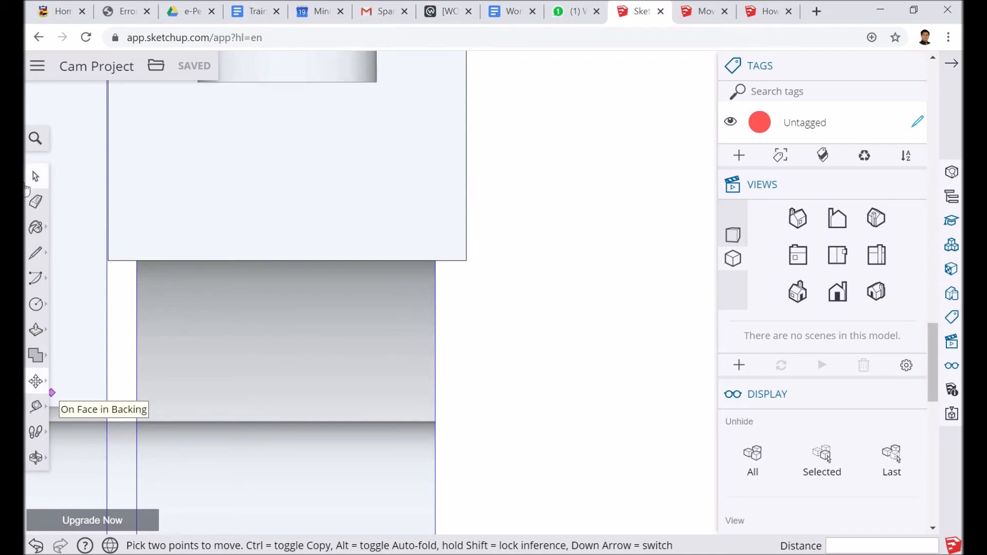
left_click(35, 179)
scroll(493, 259, "down", 5)
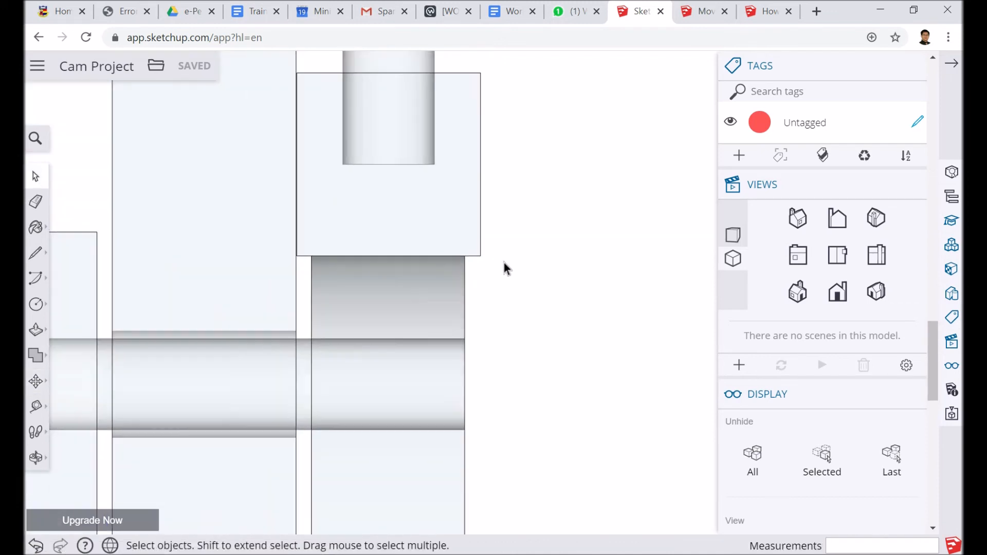
scroll(510, 282, "down", 5)
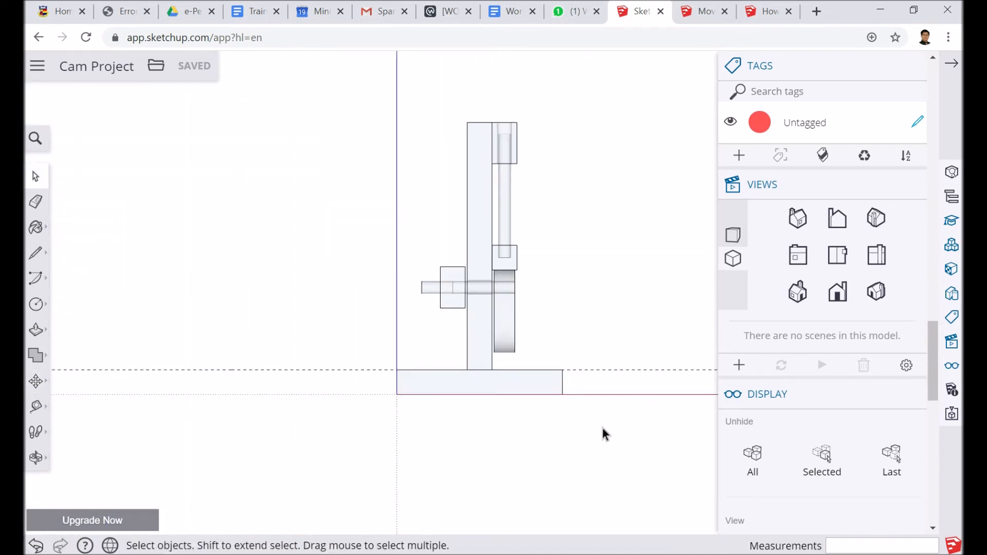
- View the assembly at an angle in the Shaded with textures style and return it to an X-ray style
middle_click_drag(478, 395, 426, 443)
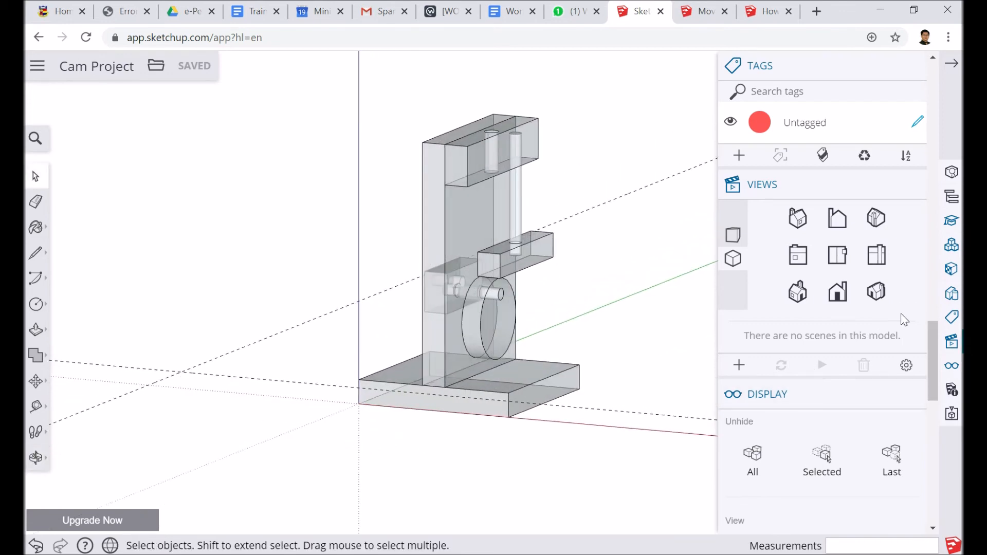
left_click(951, 293)
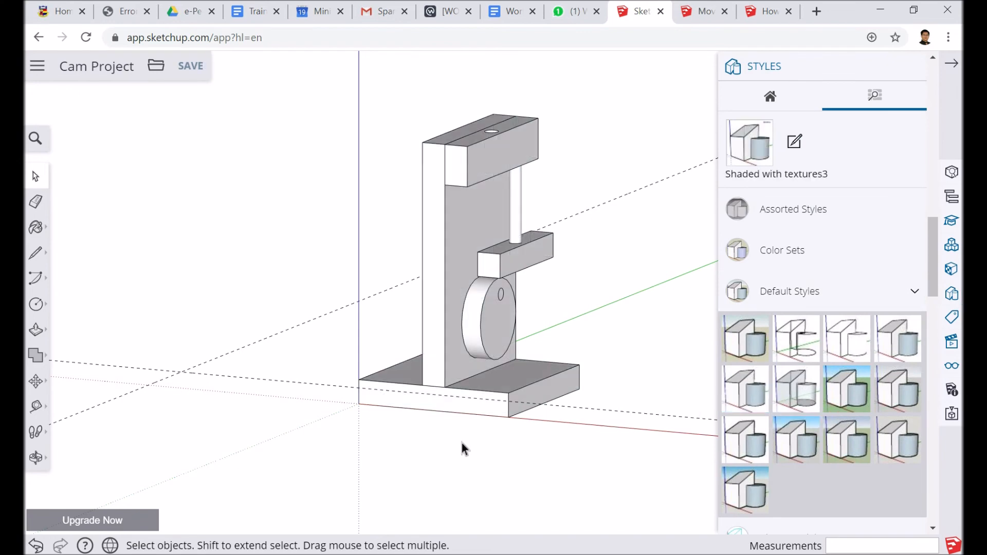
key("o")
left_click_drag(404, 327, 277, 390)
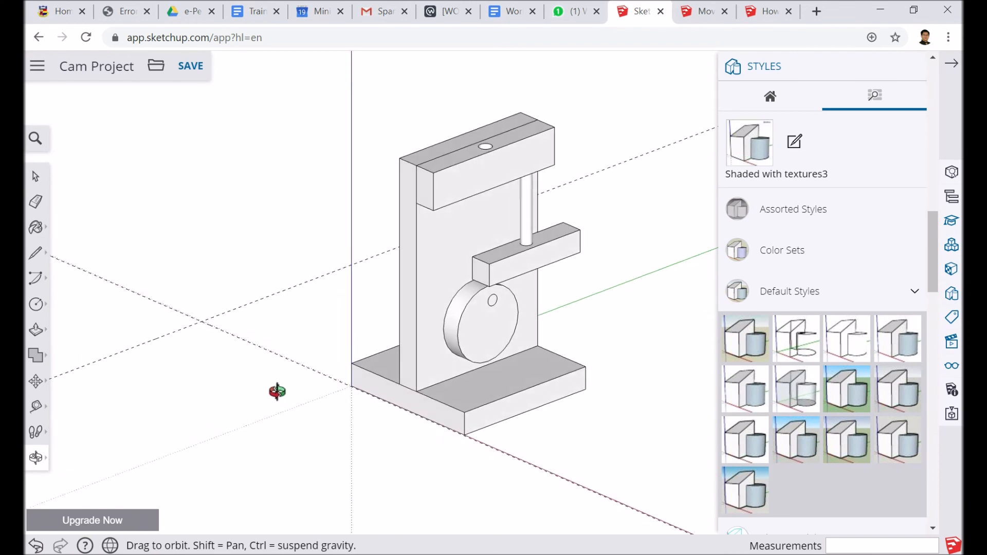
key("space")
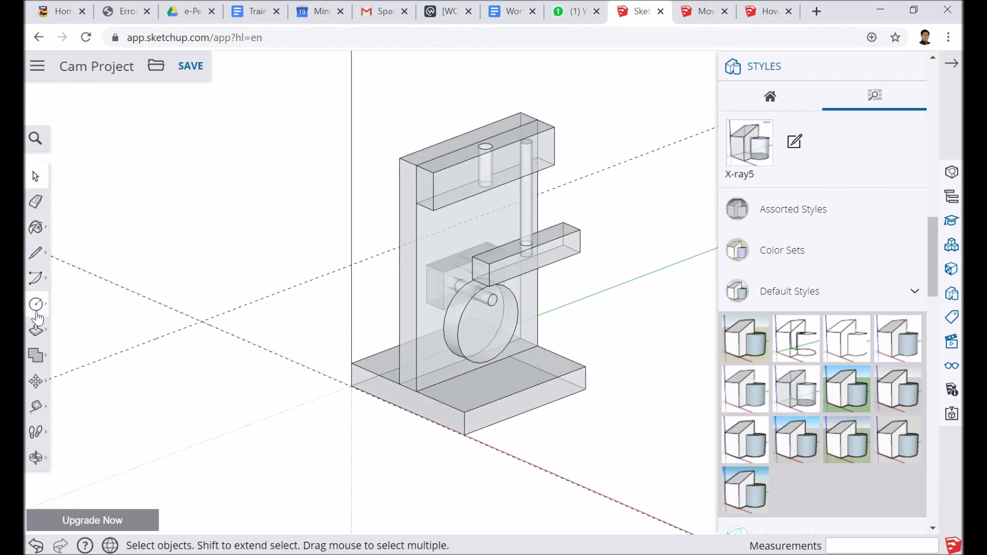
left_click(36, 380)
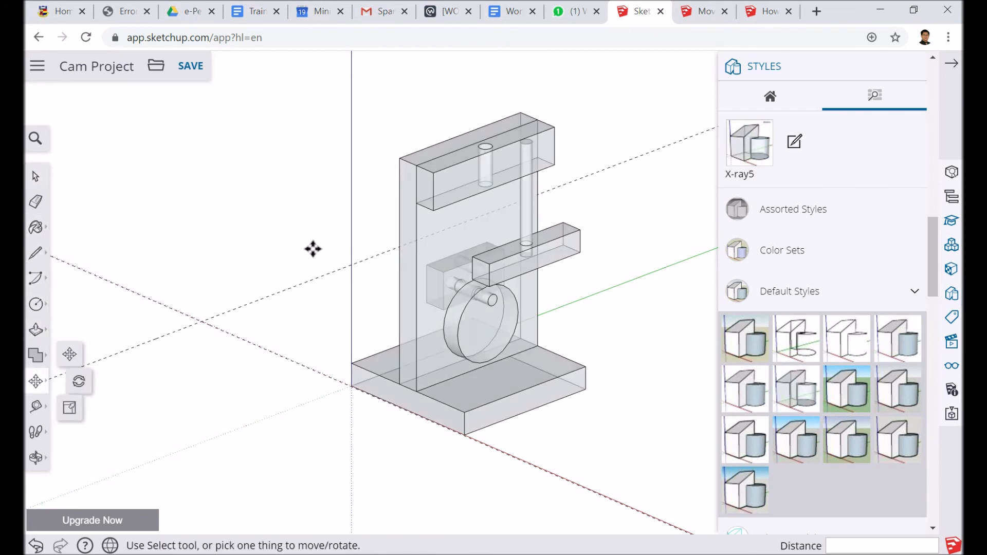
- Switch to the standard top view and move the Follower along the guide until its shaft is centred over the cam shaft
middle_click_drag(498, 191, 372, 417)
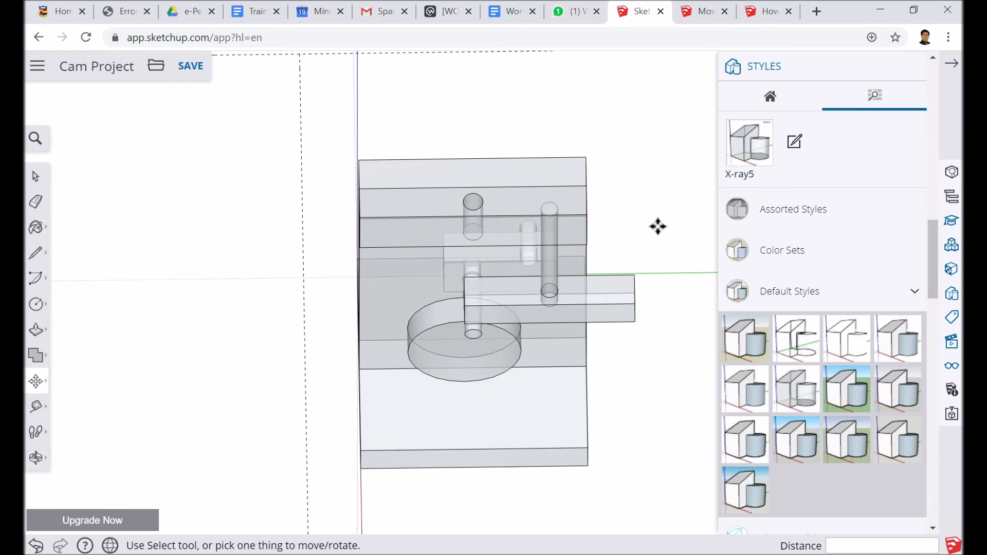
left_click(622, 306)
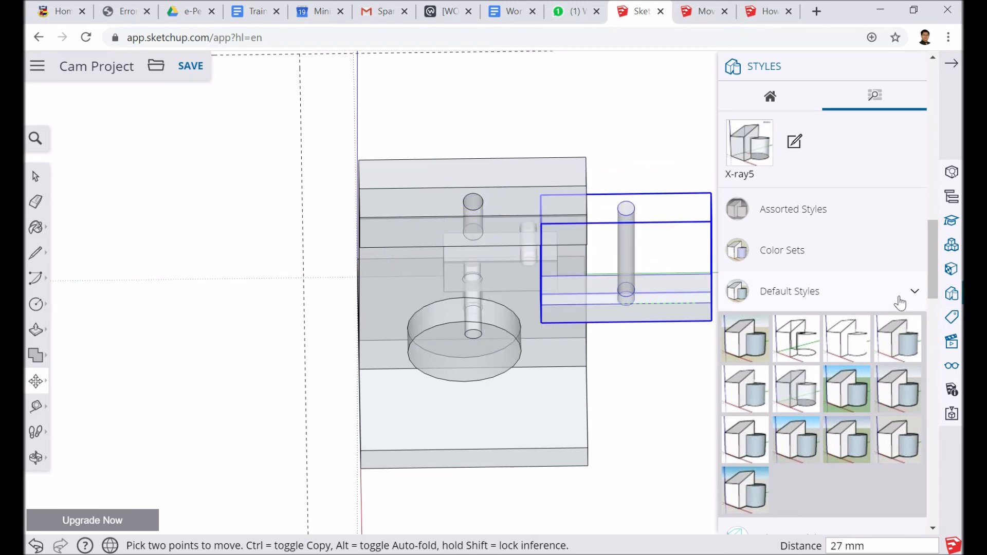
left_click(952, 247)
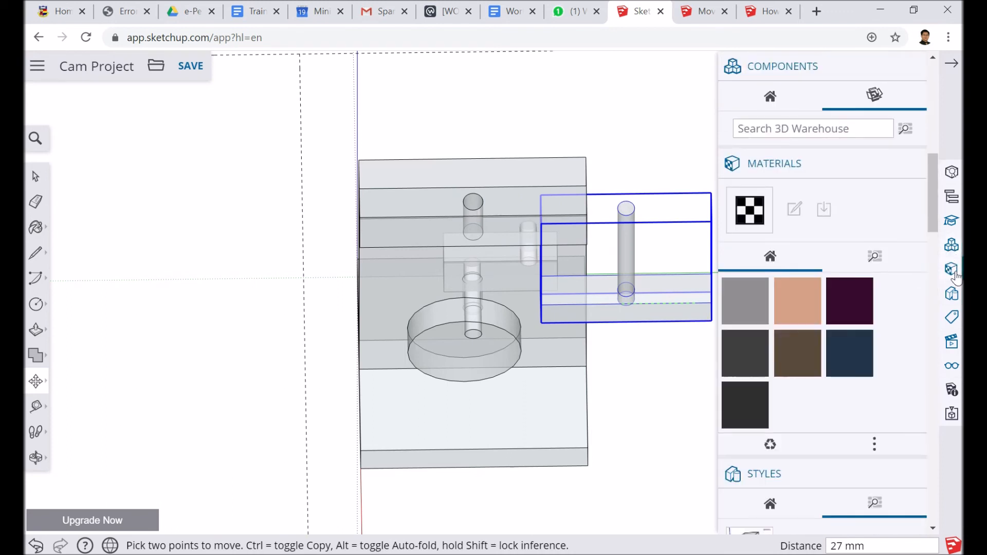
scroll(925, 252, "down", 2)
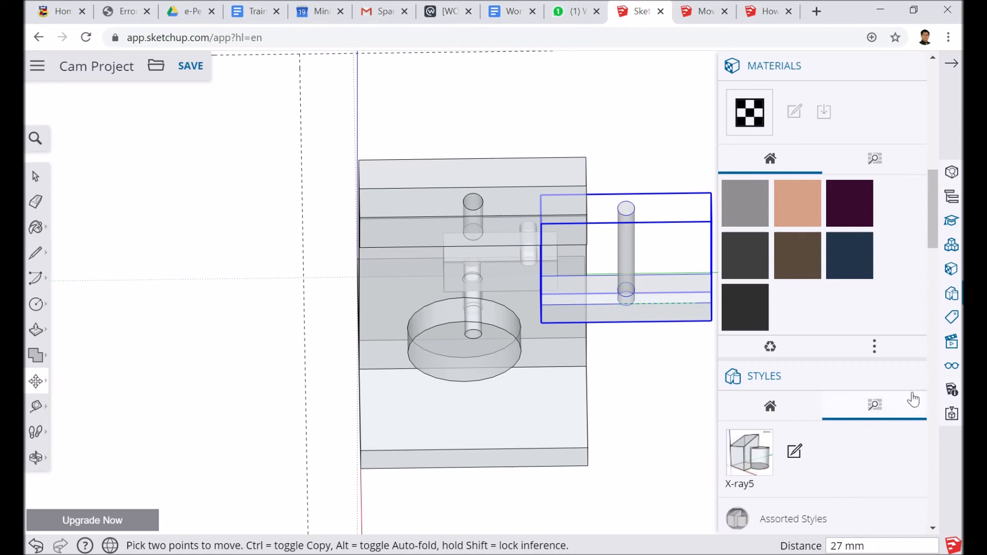
left_click(952, 318)
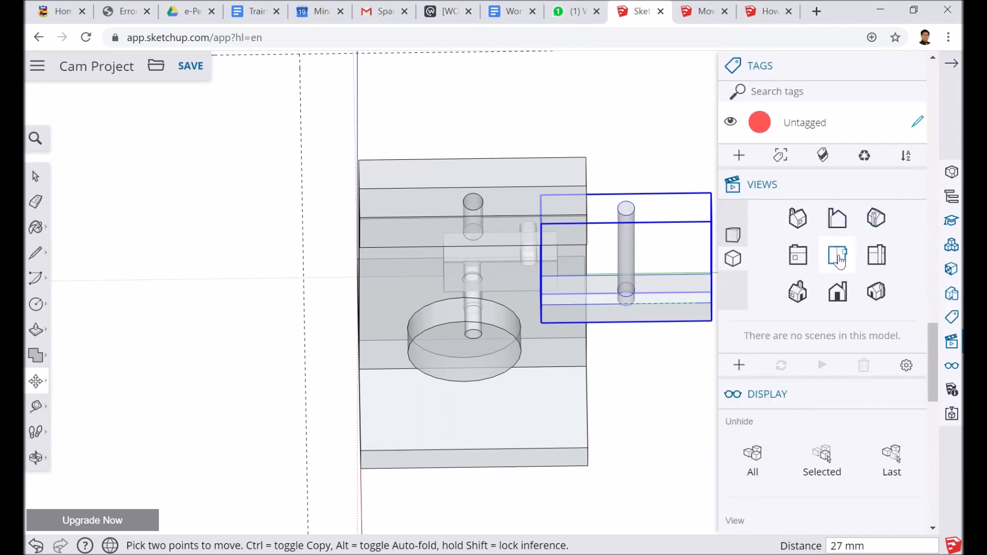
left_click(838, 255)
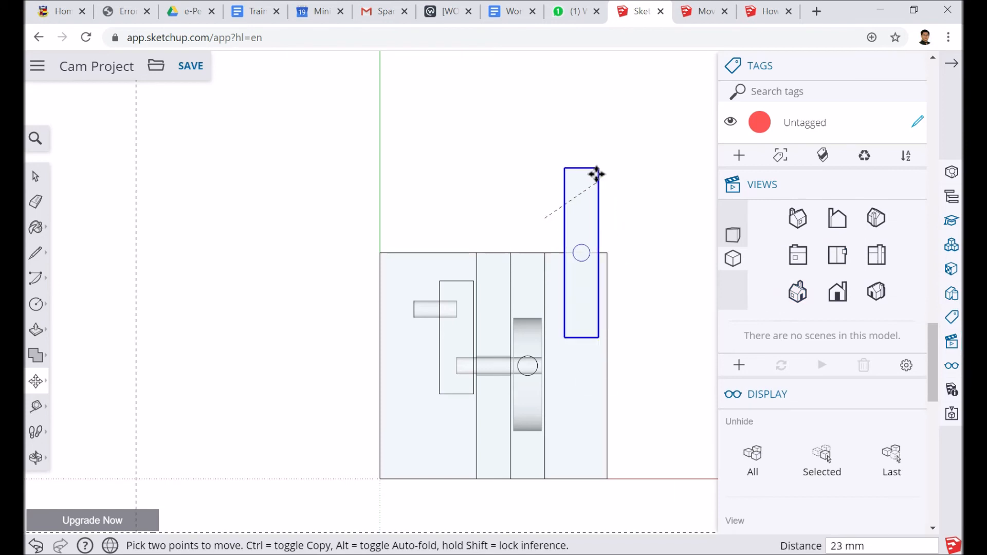
key("Escape")
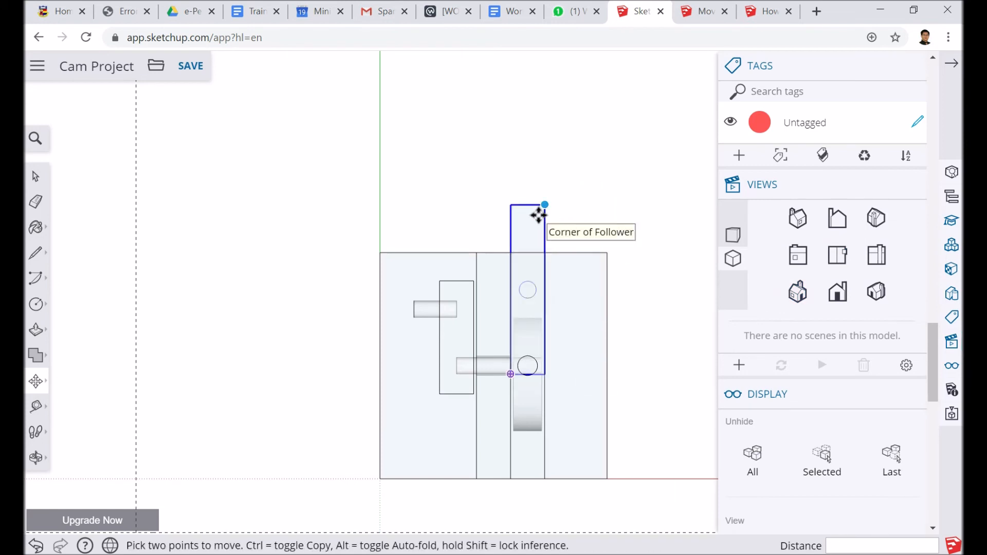
left_click(541, 203)
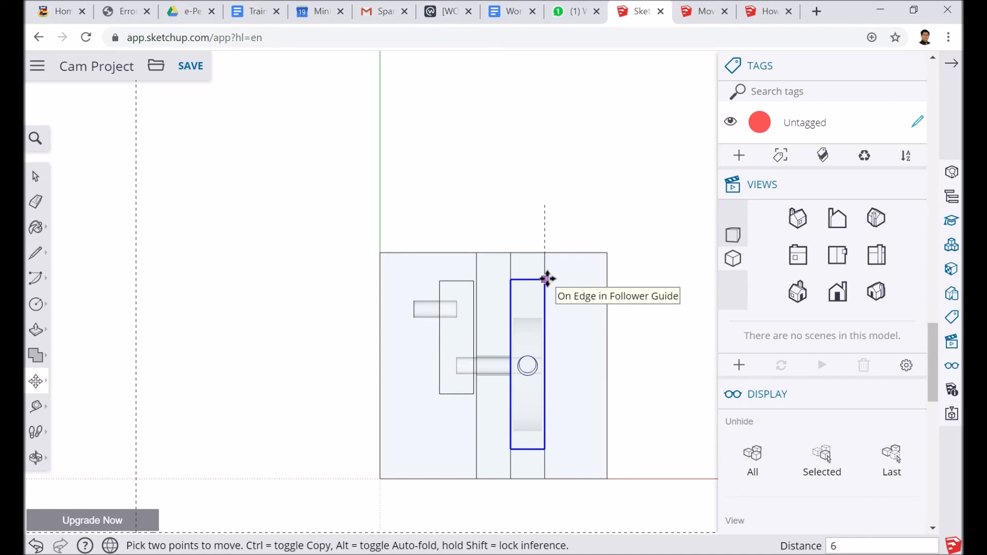
left_click(548, 278)
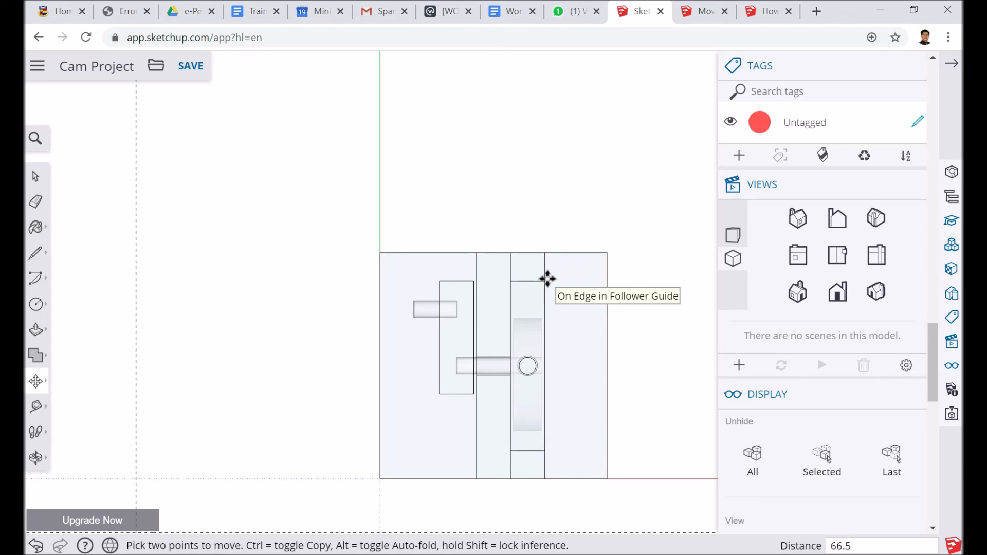
- Lower the Follower through the guide hole until the shaft's top face is level with the hole's upper rim
middle_click_drag(642, 529, 591, 346)
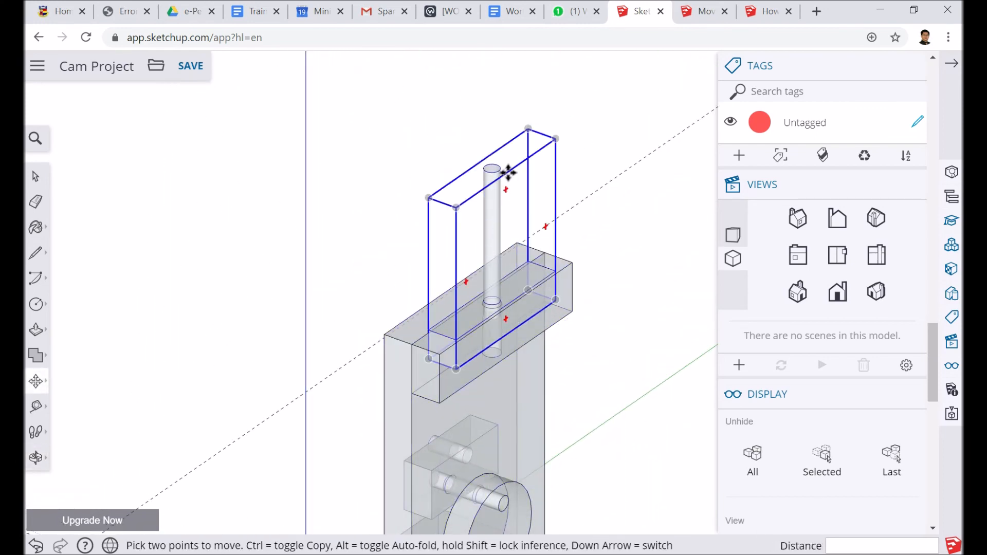
left_click_drag(492, 168, 492, 236)
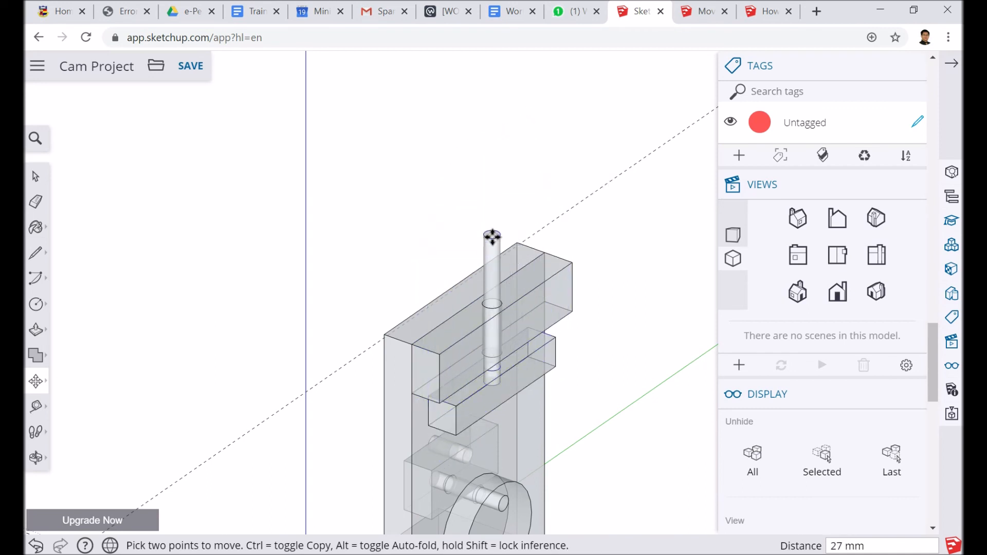
scroll(492, 236, "up", 5)
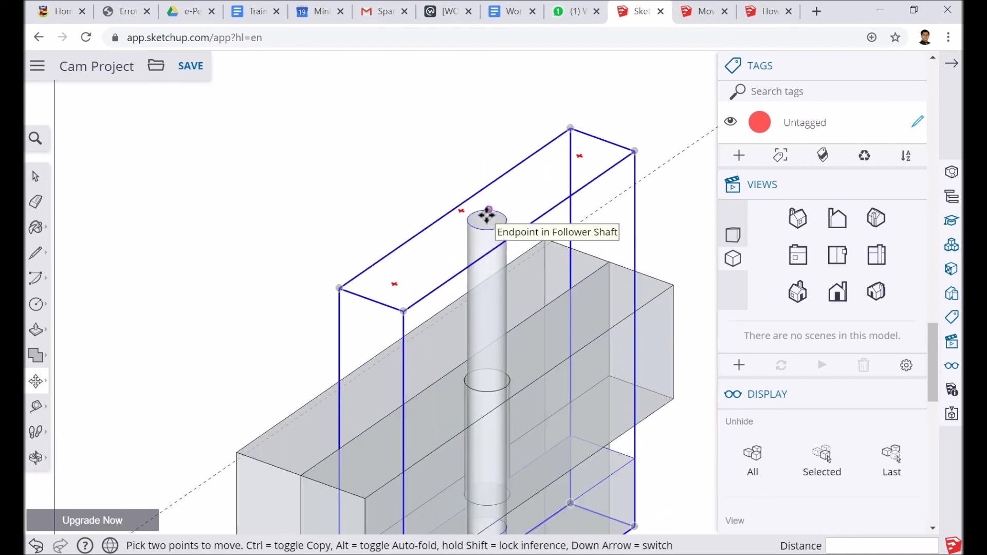
left_click_drag(486, 215, 487, 380)
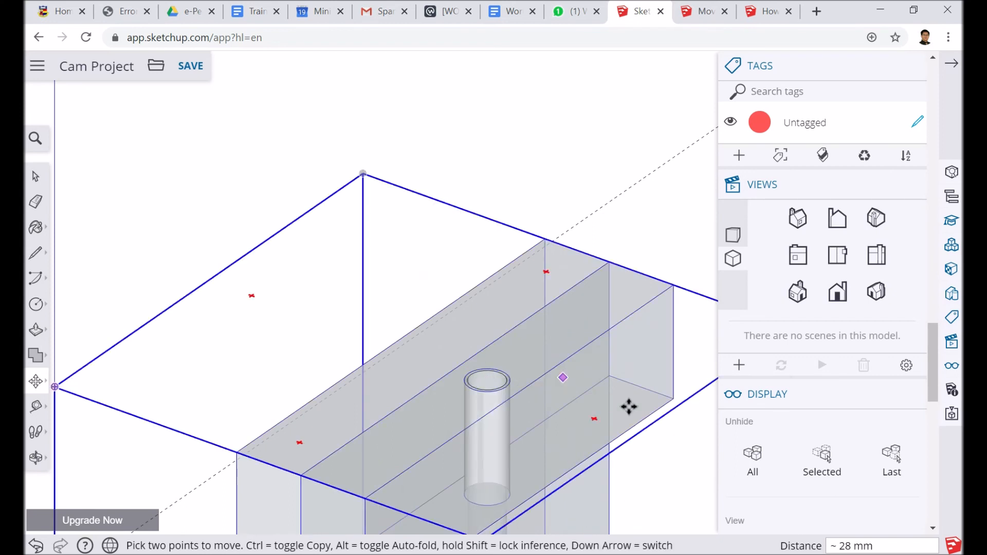
- Switch to the standard back view and examine the gap between the follower block and the cam
scroll(606, 436, "down", 3)
middle_click_drag(608, 447, 604, 368)
scroll(603, 371, "down", 2)
scroll(573, 499, "up", 3)
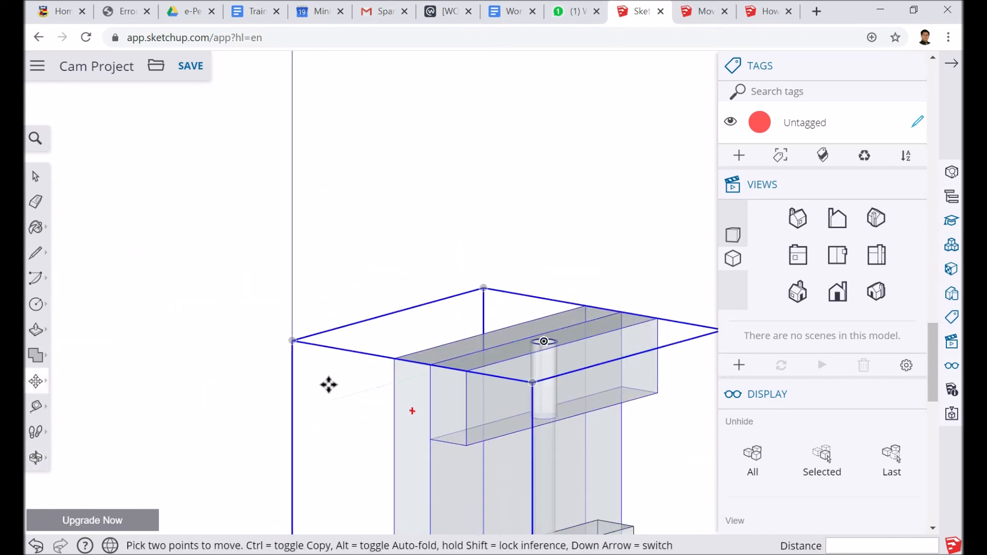
middle_click_drag(313, 375, 524, 306)
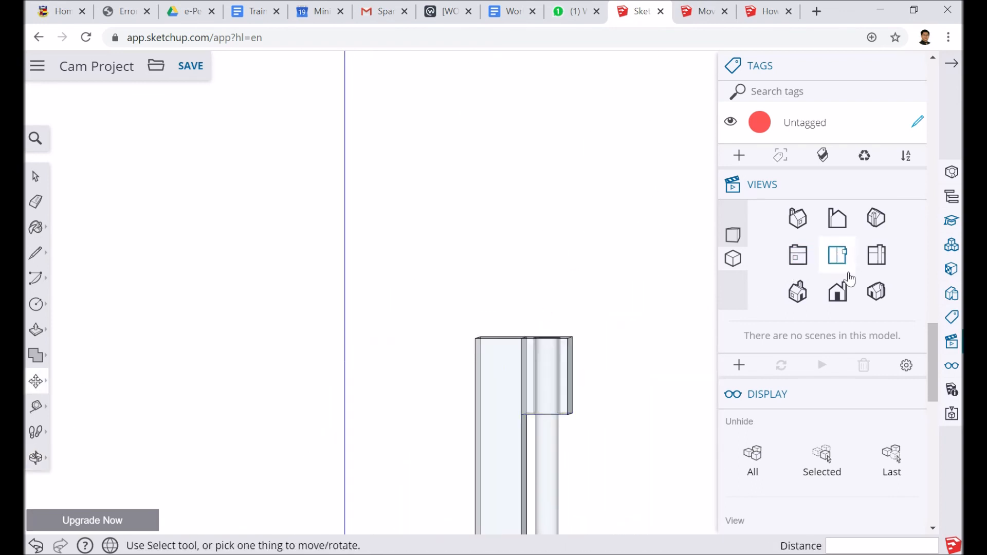
left_click(836, 230)
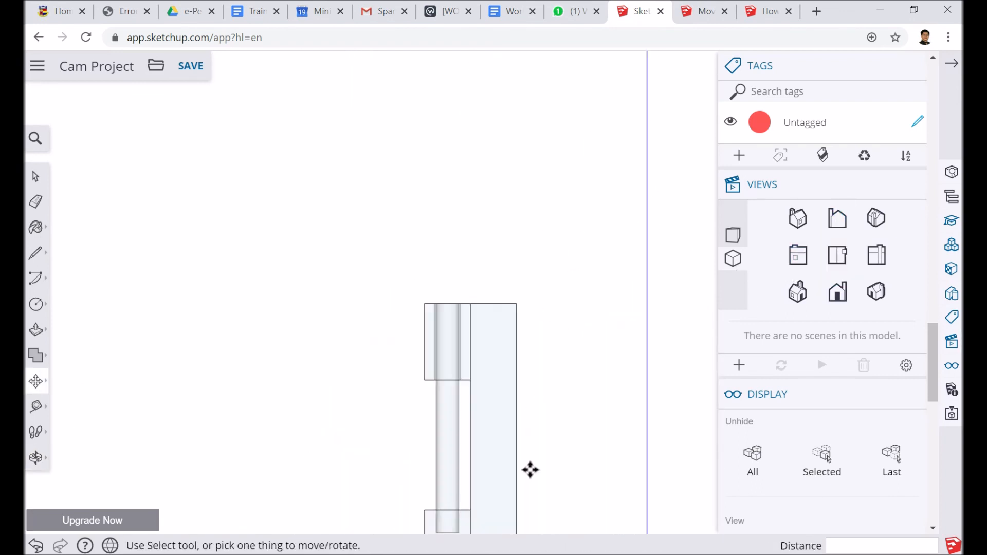
scroll(530, 469, "down", 4)
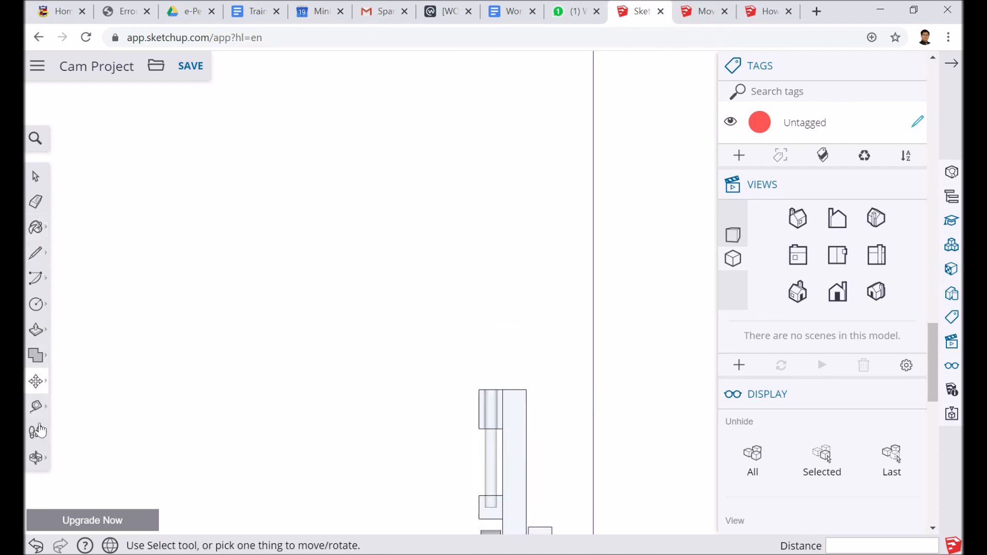
left_click(38, 460)
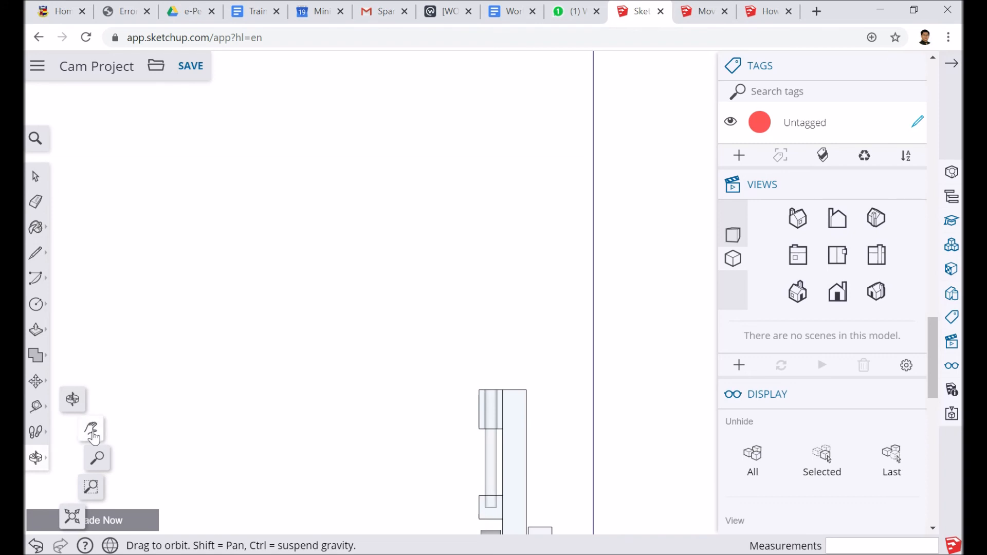
left_click(93, 437)
left_click_drag(298, 458, 276, 401)
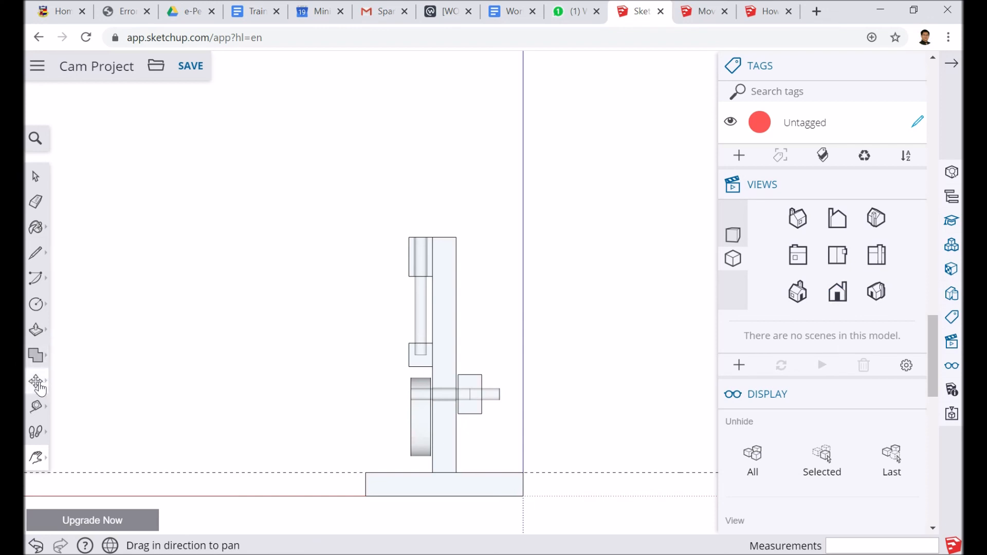
- Move the Follower down 5.5 mm along the blue axis to rest its block on top of the cam
left_click(37, 380)
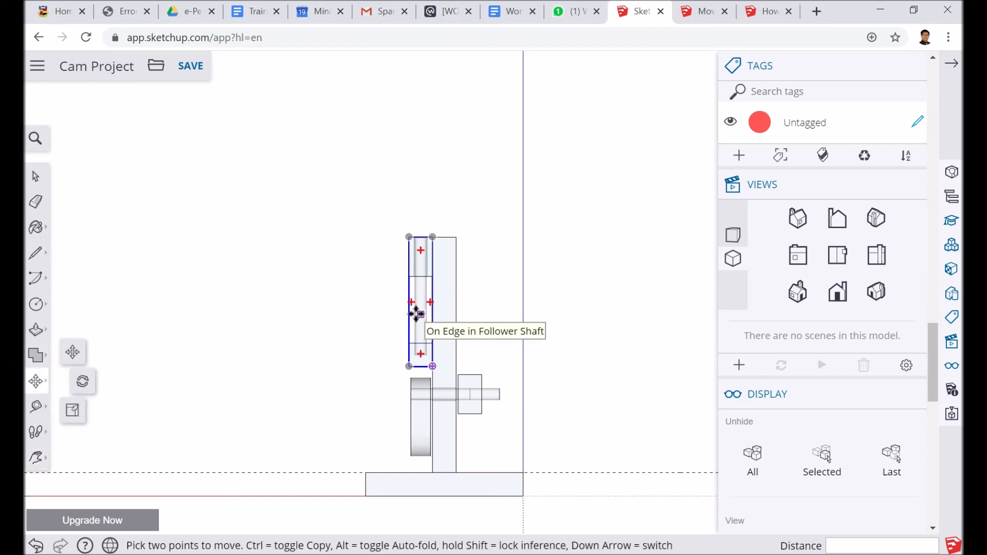
left_click(35, 176)
left_click(429, 317)
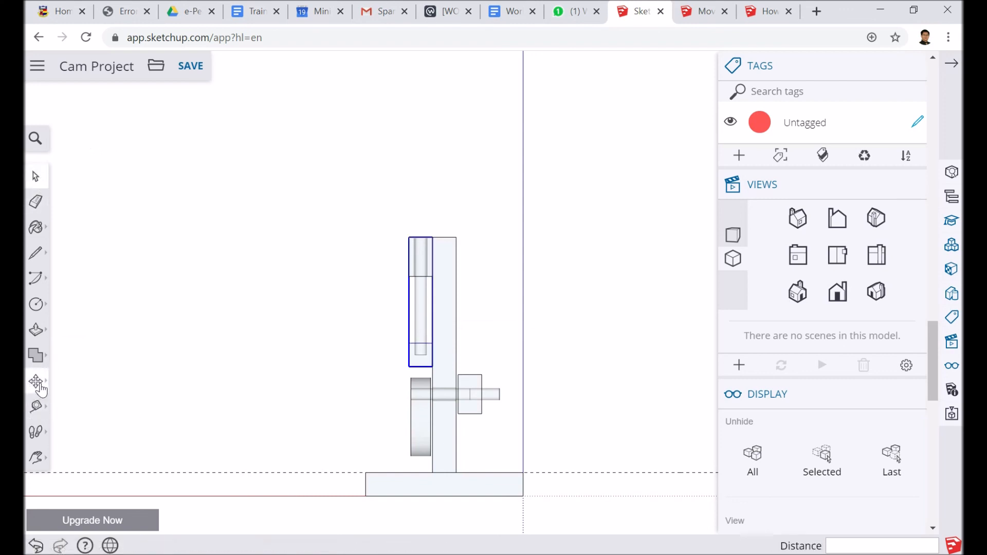
left_click(36, 381)
left_click(216, 260)
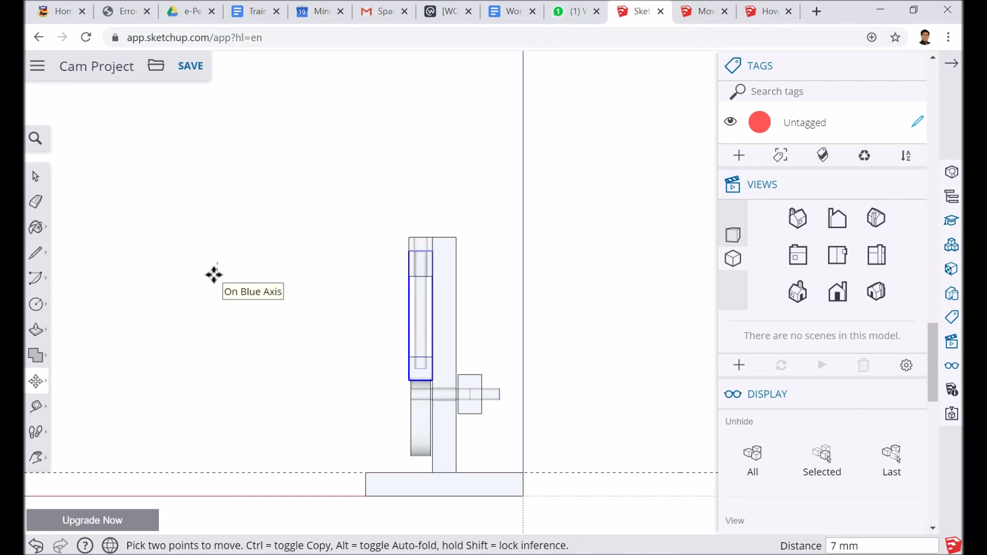
key("Return")
scroll(378, 403, "up", 4)
scroll(379, 403, "up", 3)
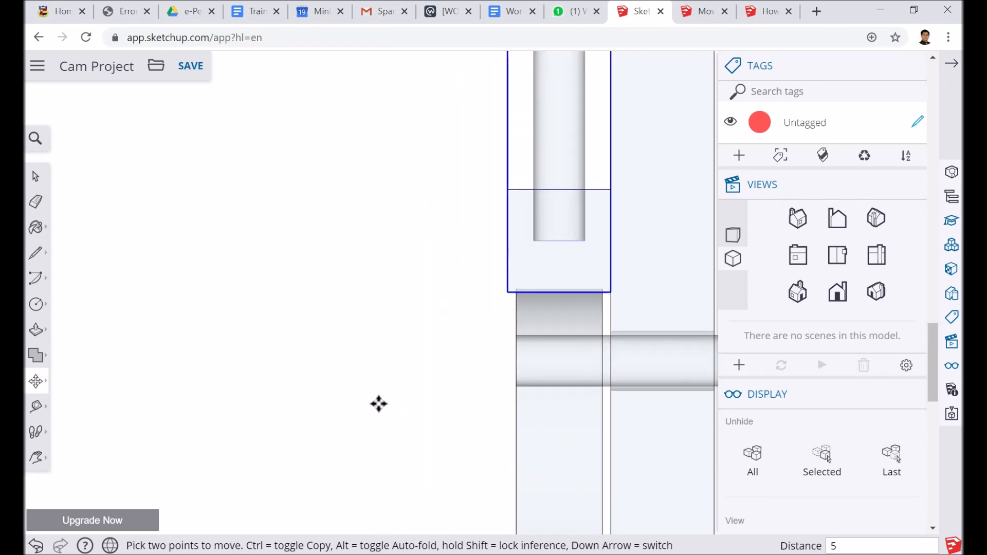
type("5")
key("Return")
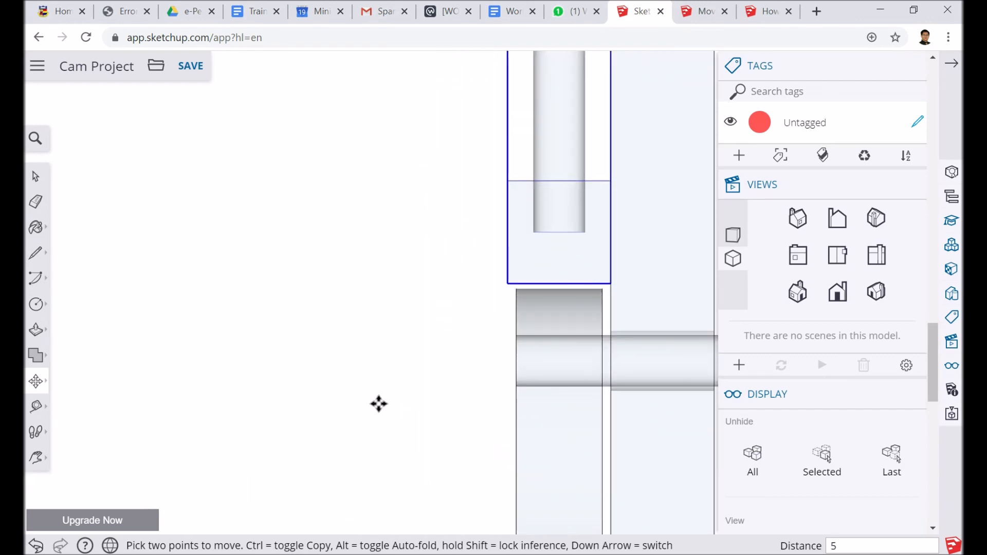
type("5.5")
key("Return")
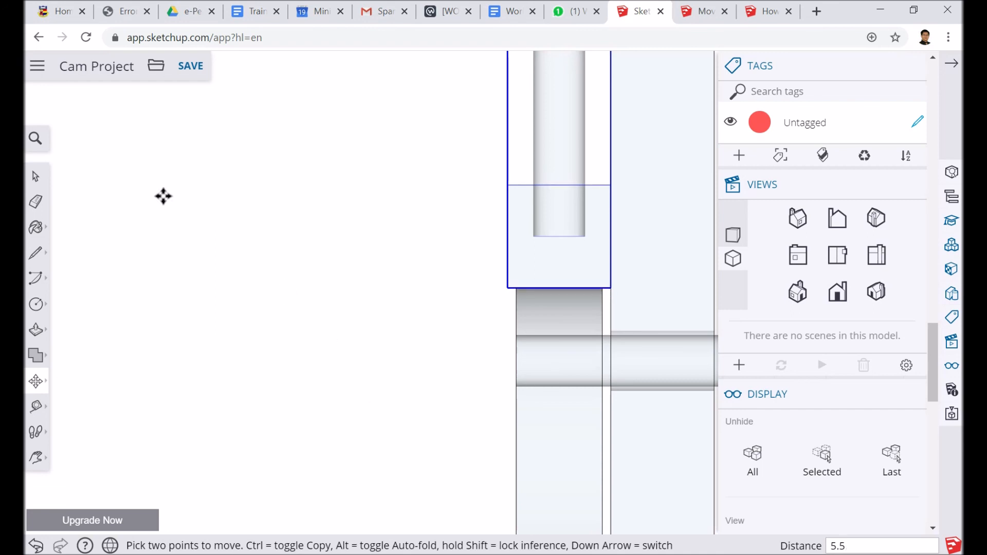
- Open the Follower component and then the Follower Shaft inside it for editing
left_click(40, 180)
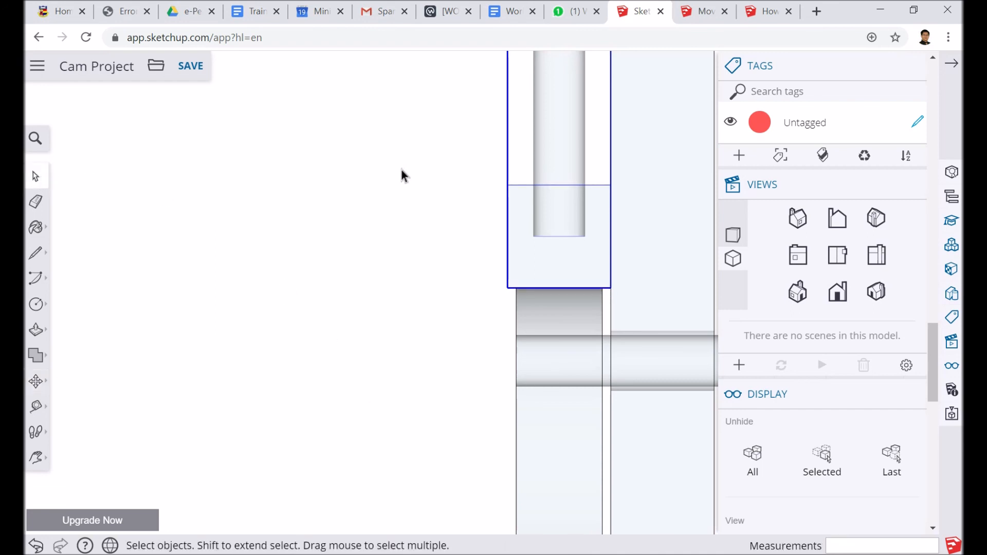
scroll(427, 168, "down", 5)
middle_click_drag(405, 128, 494, 143)
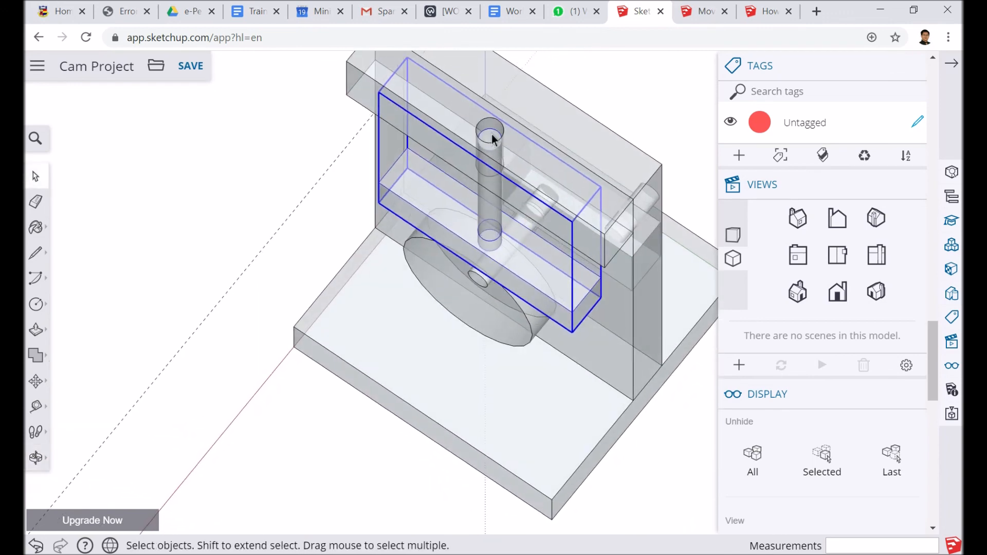
double_click(491, 138)
left_click(491, 139)
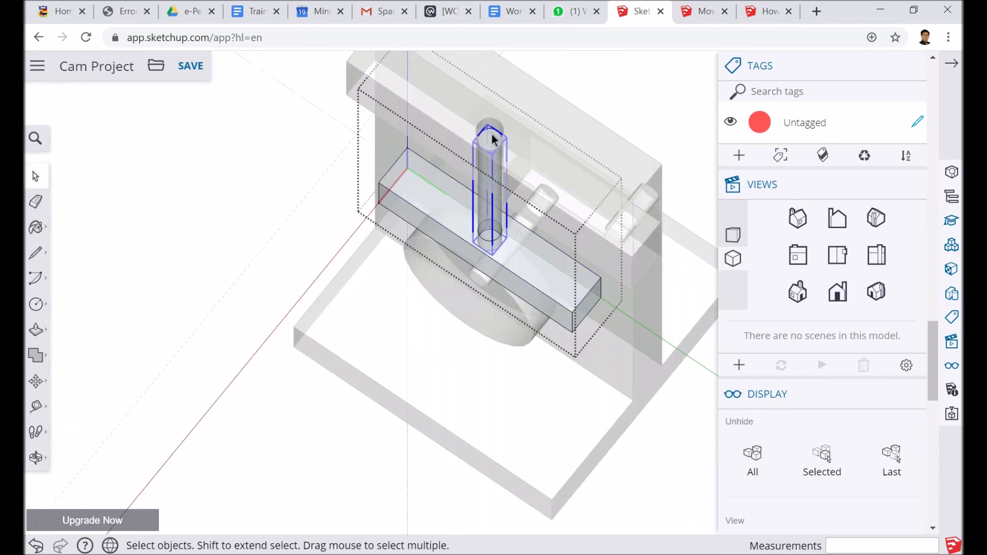
double_click(491, 139)
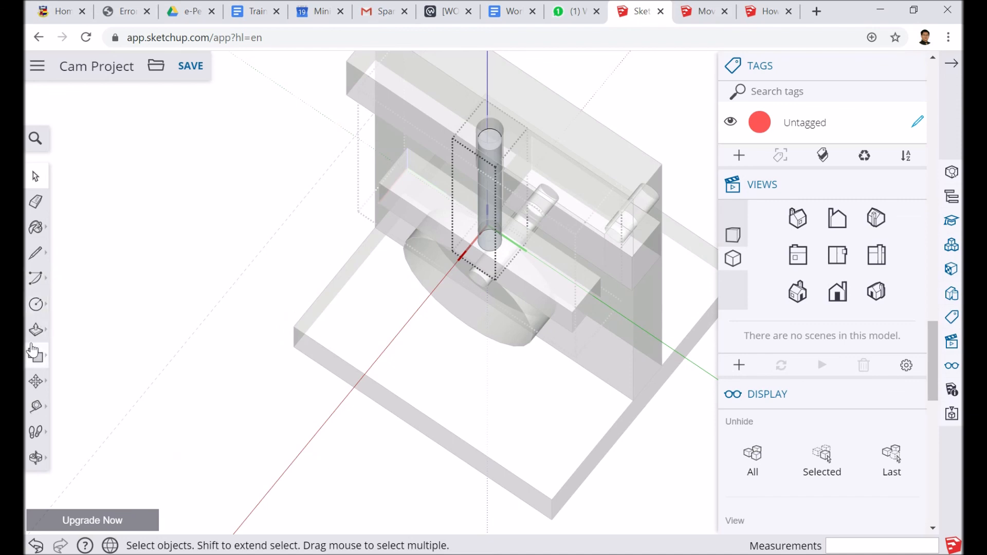
- Extend the Follower Shaft's top face upward 30 mm with Push/Pull
left_click(36, 329)
middle_click_drag(309, 330, 475, 157)
left_click(501, 119)
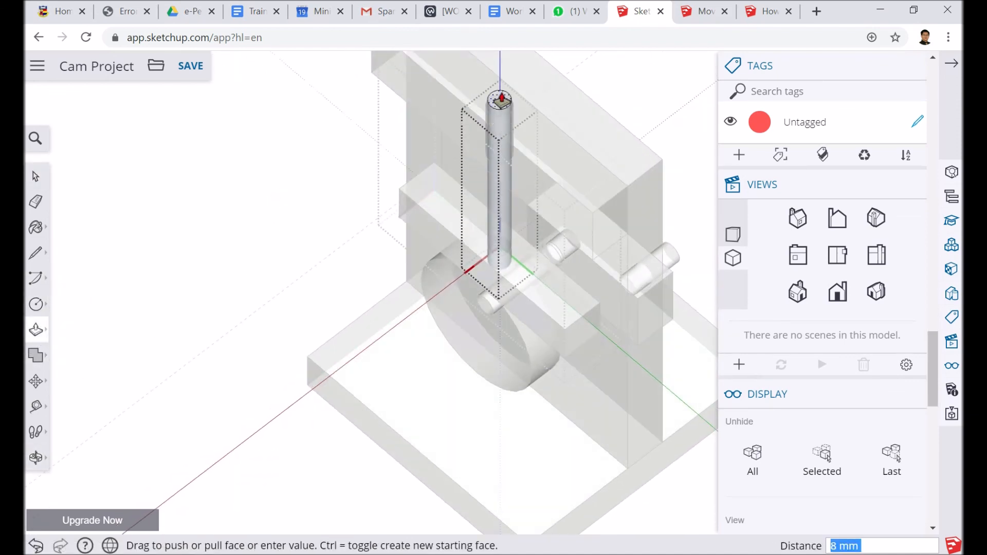
left_click(518, 53)
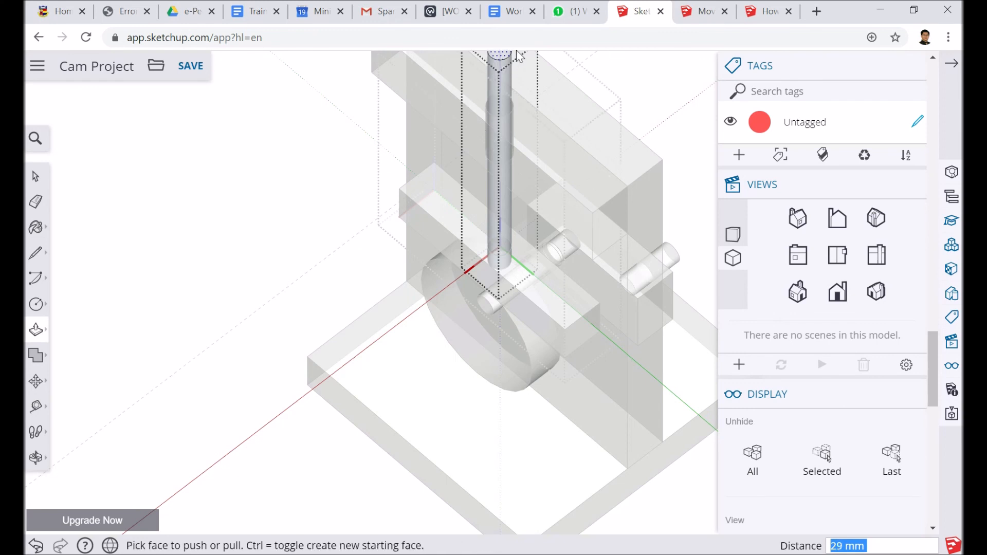
type("30")
key("Return")
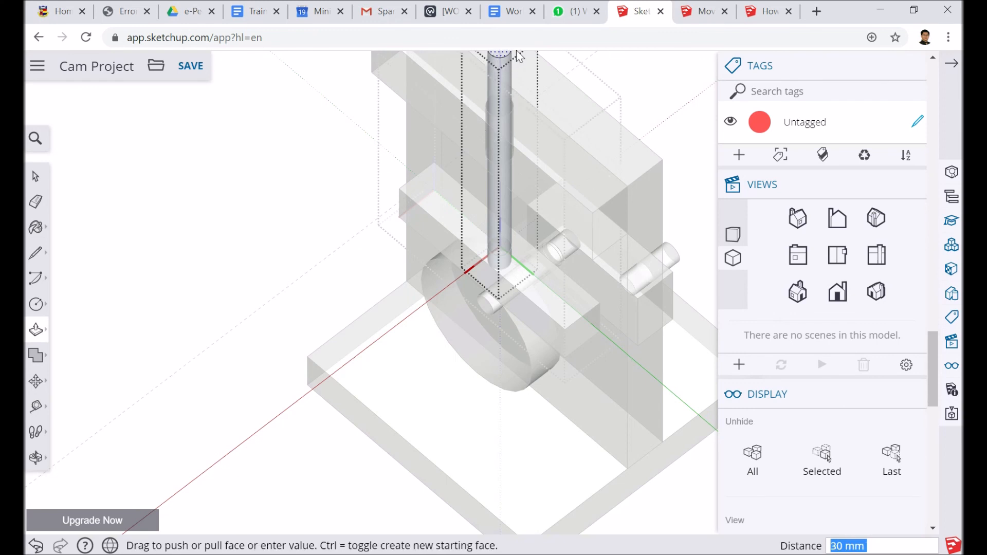
- Set the Follower Shaft's extension to 20 mm and leave component editing
middle_click_drag(334, 128, 366, 119)
scroll(366, 118, "down", 5)
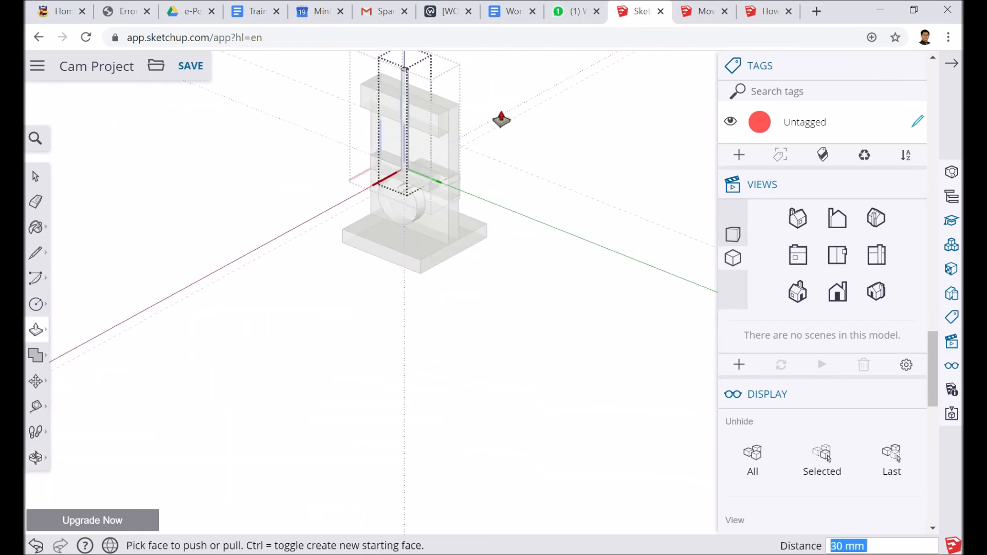
type("20")
key("Return")
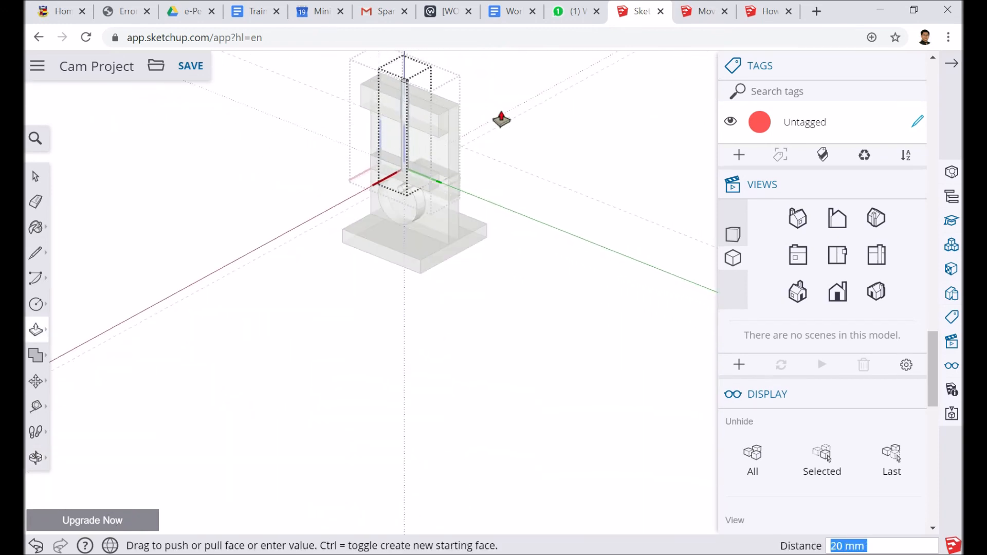
left_click(29, 185)
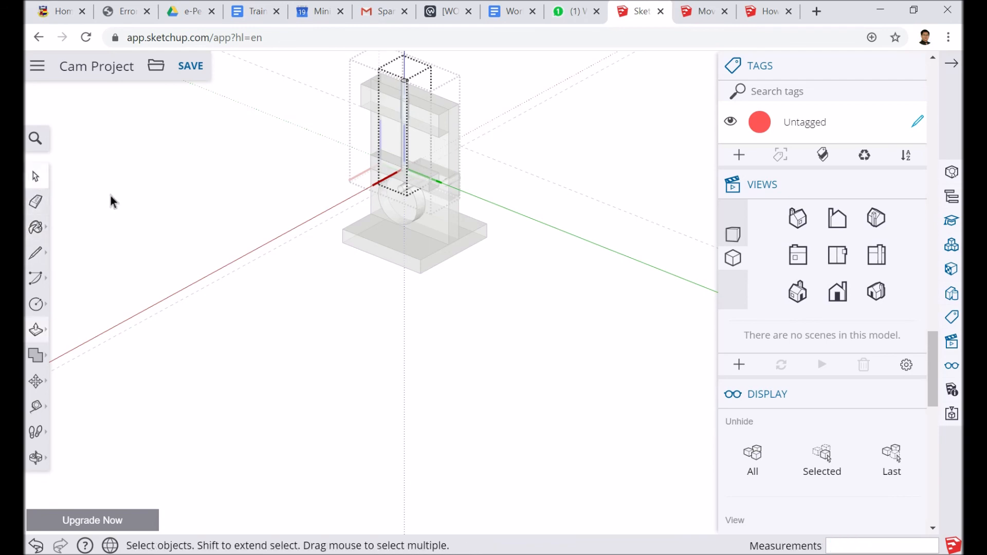
left_click(151, 199)
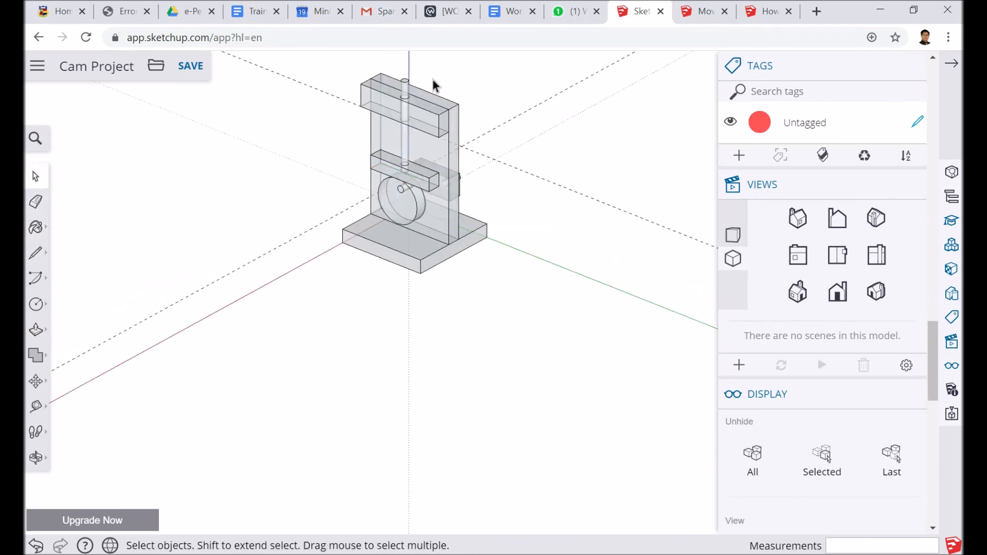
- Change the display style to Shaded with textures and view the whole assembly from an angle
scroll(434, 84, "up", 5)
middle_click_drag(410, 134, 330, 26)
middle_click_drag(346, 264, 562, 354)
scroll(562, 353, "down", 3)
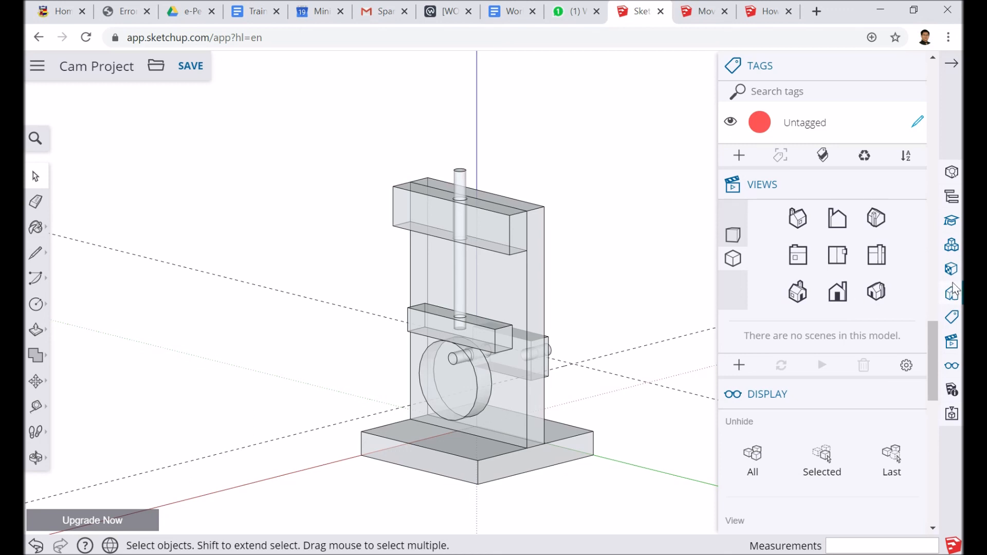
left_click(952, 244)
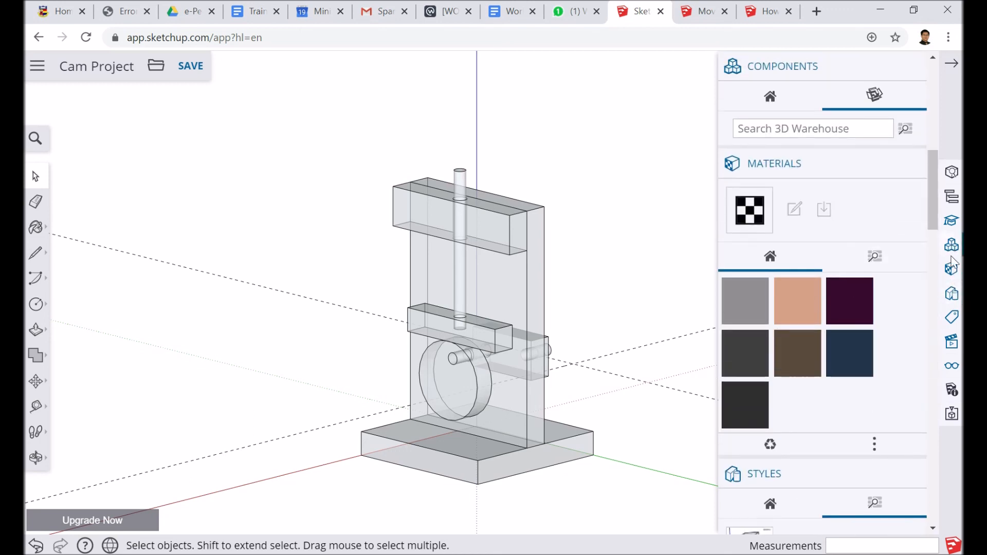
left_click(952, 293)
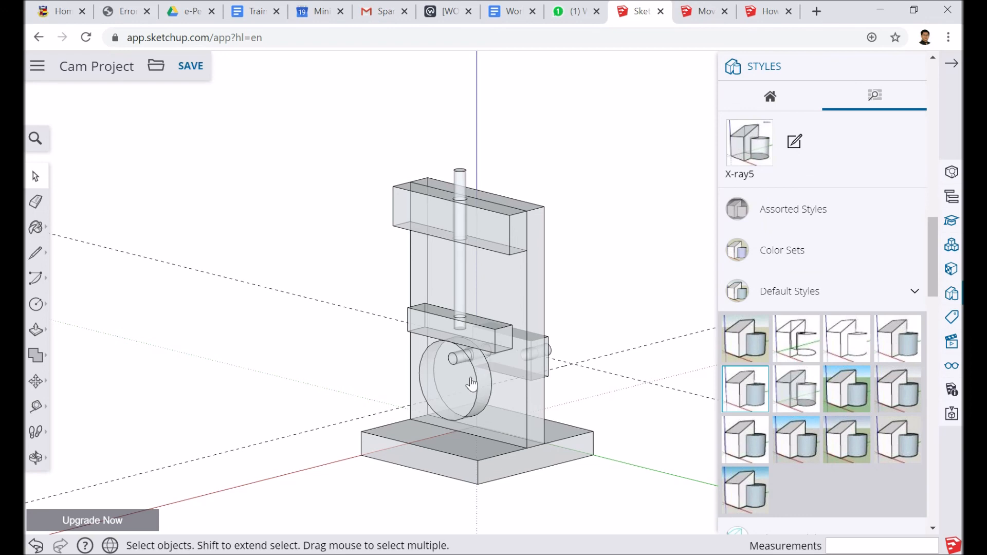
middle_click_drag(534, 337, 599, 385)
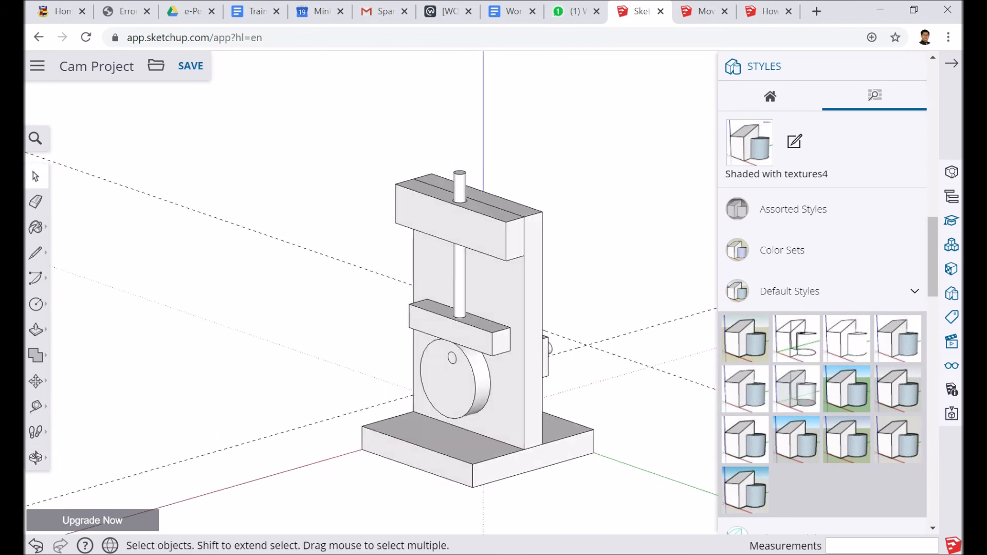